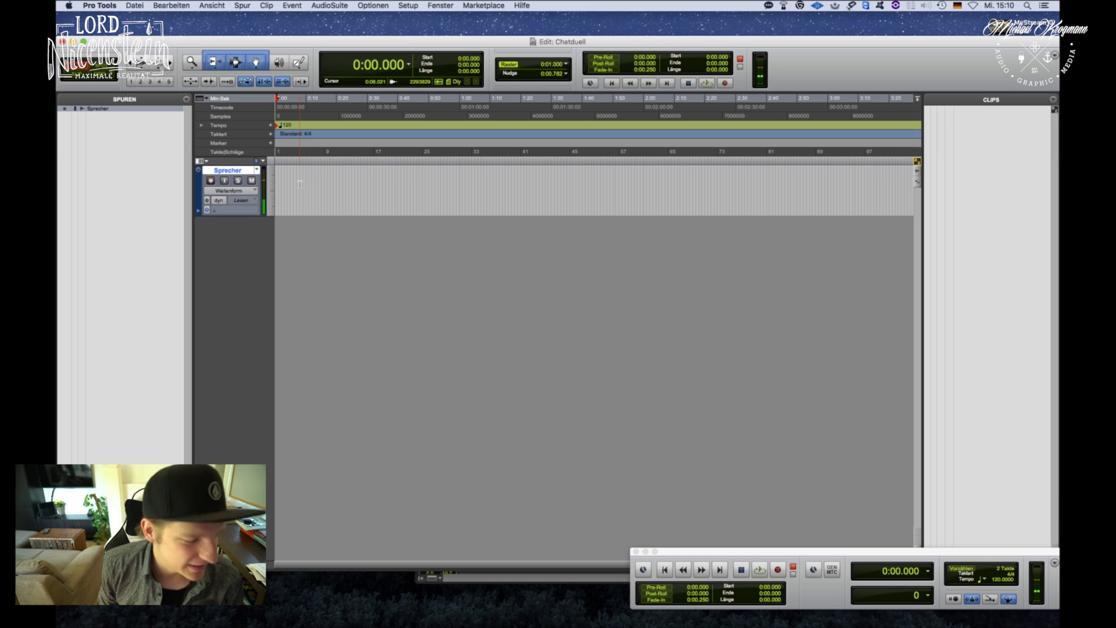
Record a spoken take of about 37 seconds on the Sprecher track, starting from 0:00.
click(724, 83)
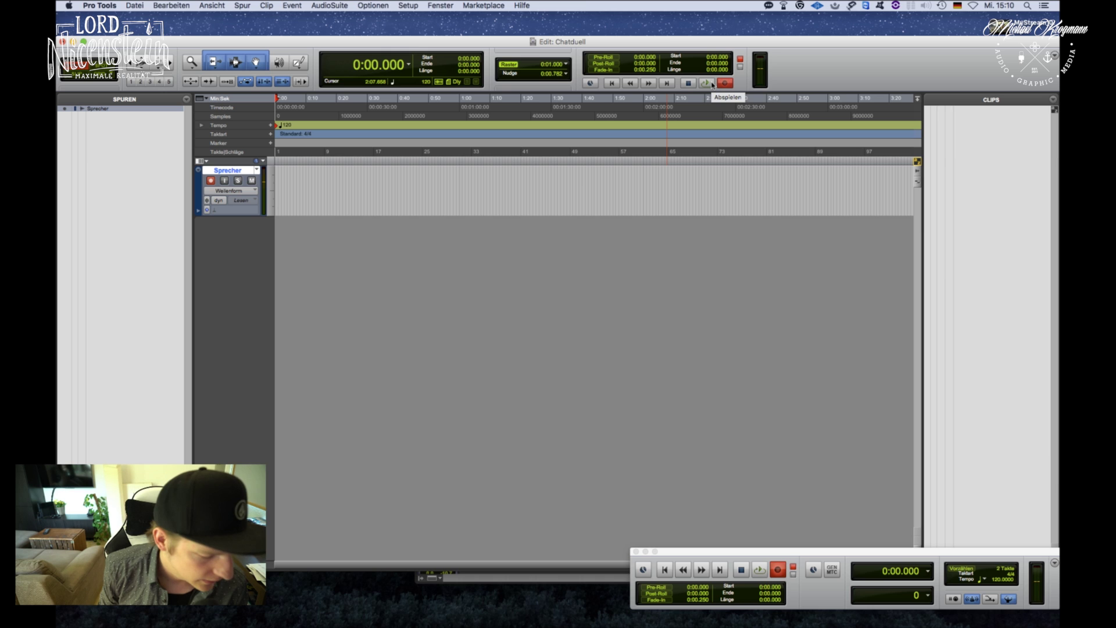
click(709, 83)
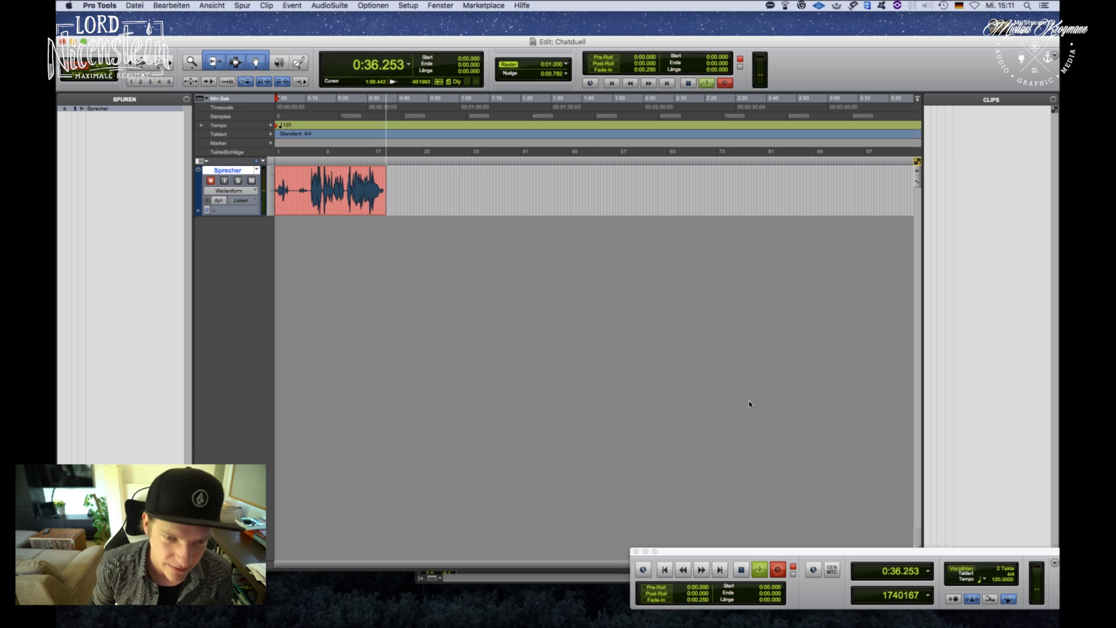
key(space)
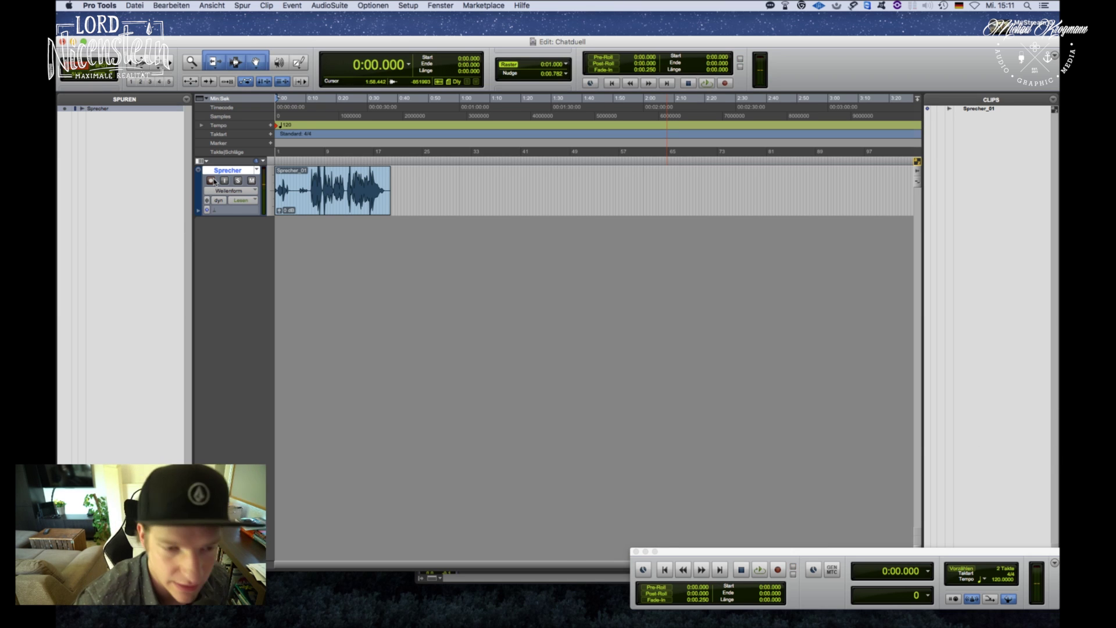
Play back the take, increasing the Sprecher track's height and magnifying the timeline, and continue listening from about 0:11.
key(space)
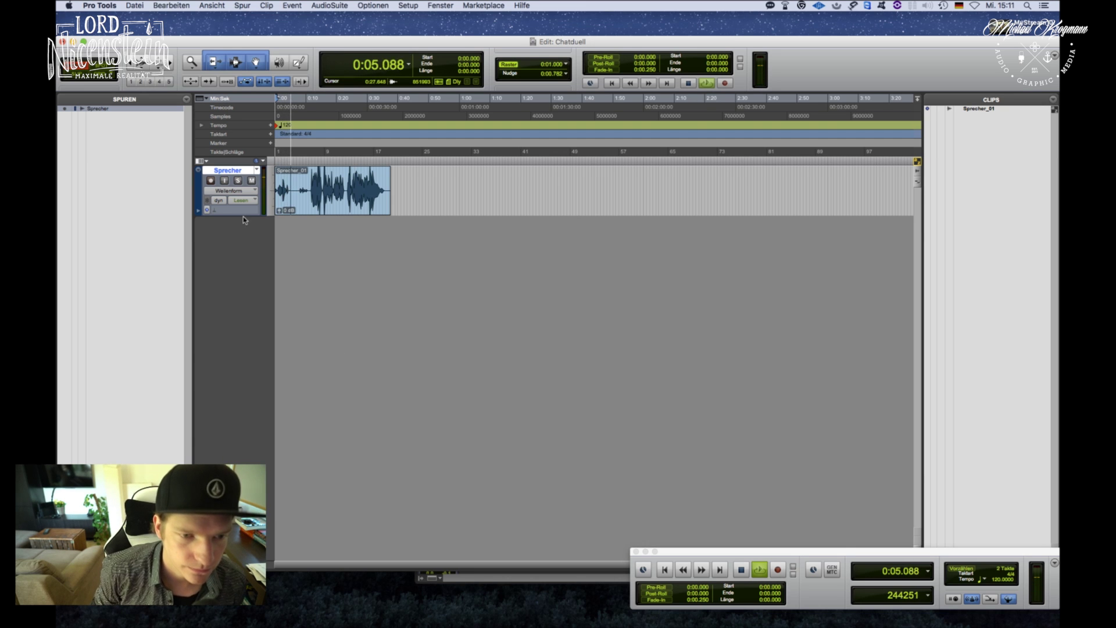
drag(243, 216, 241, 276)
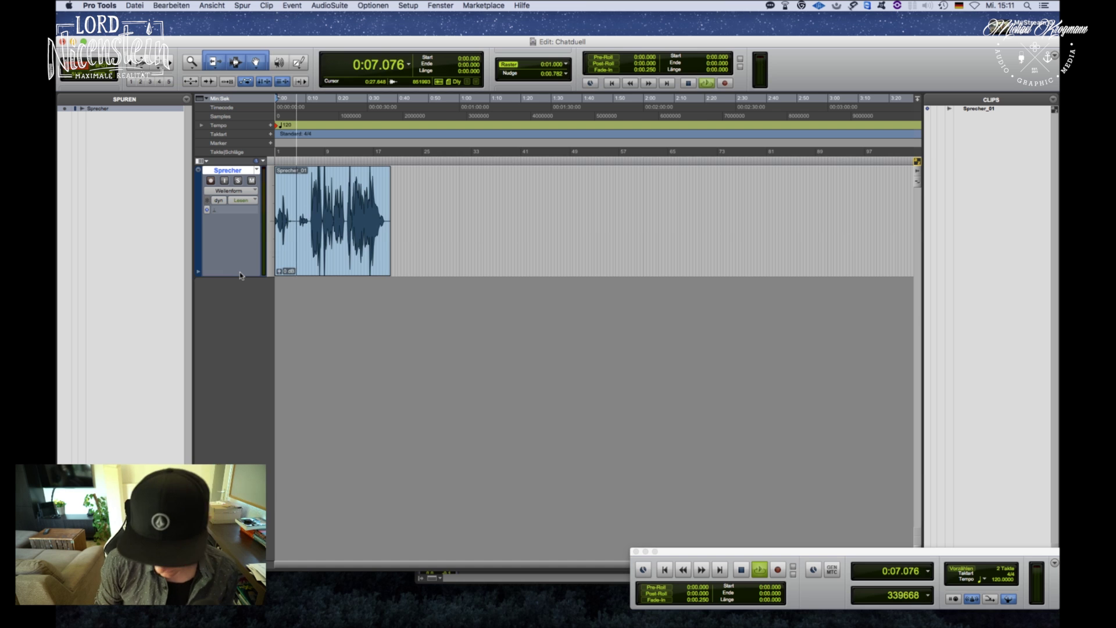
key(super+bracketright)
key(super+bracketright)
click(414, 207)
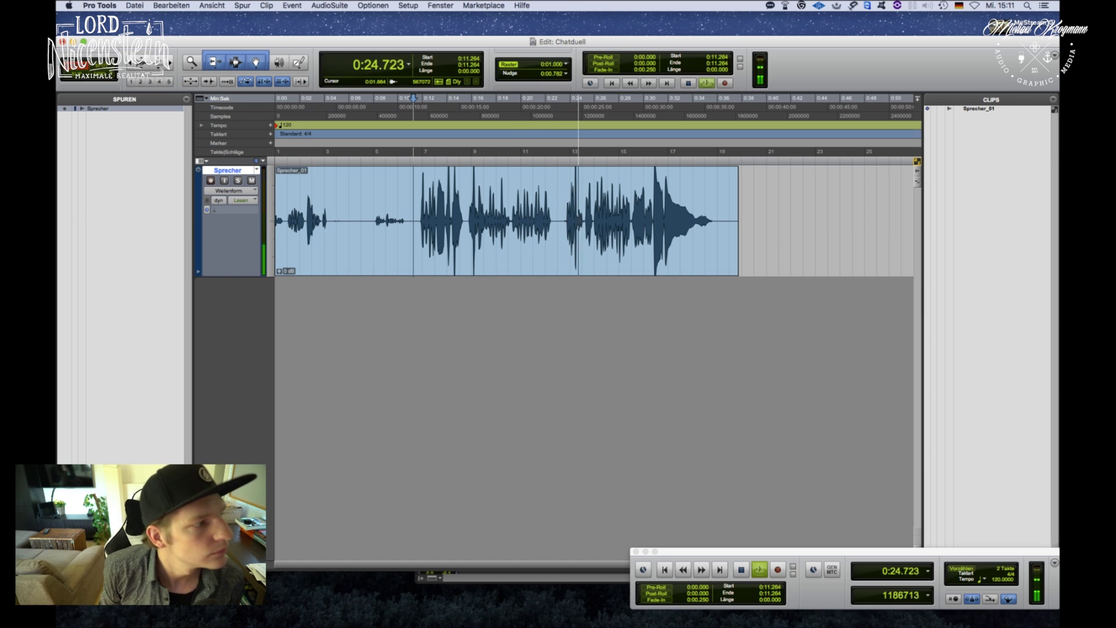
key(super+Tab)
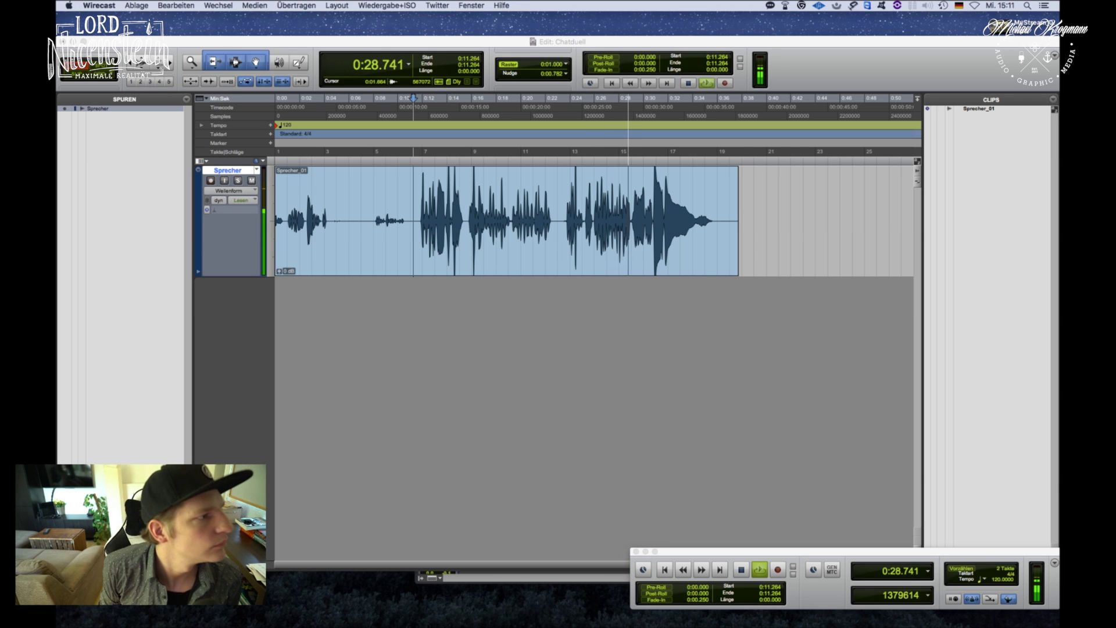
key(super+2)
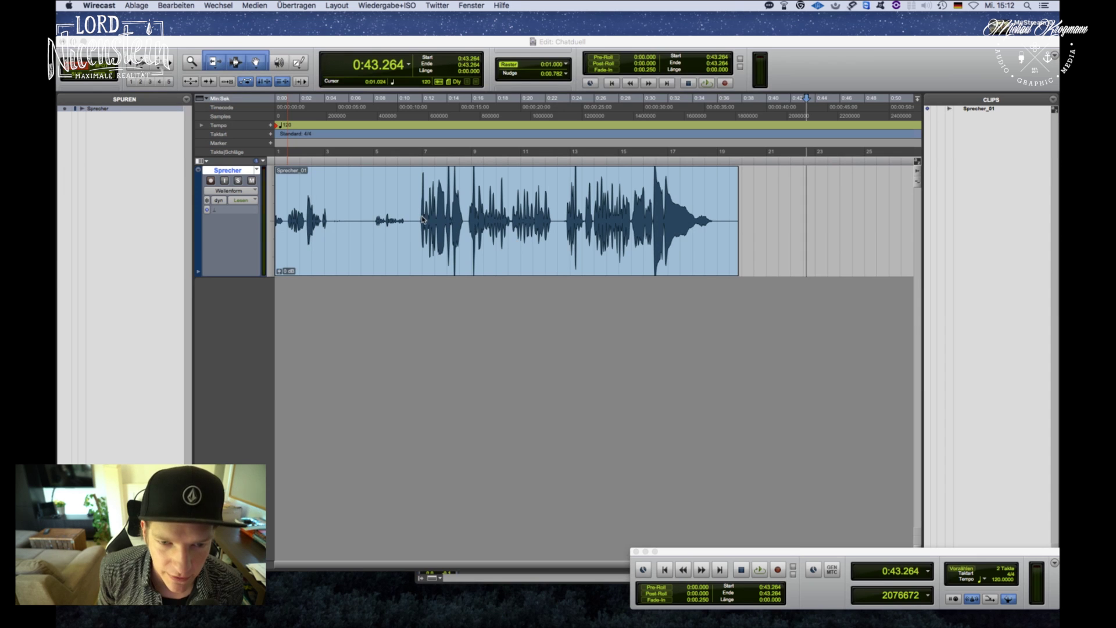
Delete the opening of the recording up to about 0:11.5 so the remaining speech starts at 0:00.
click(420, 216)
key(shift+Return)
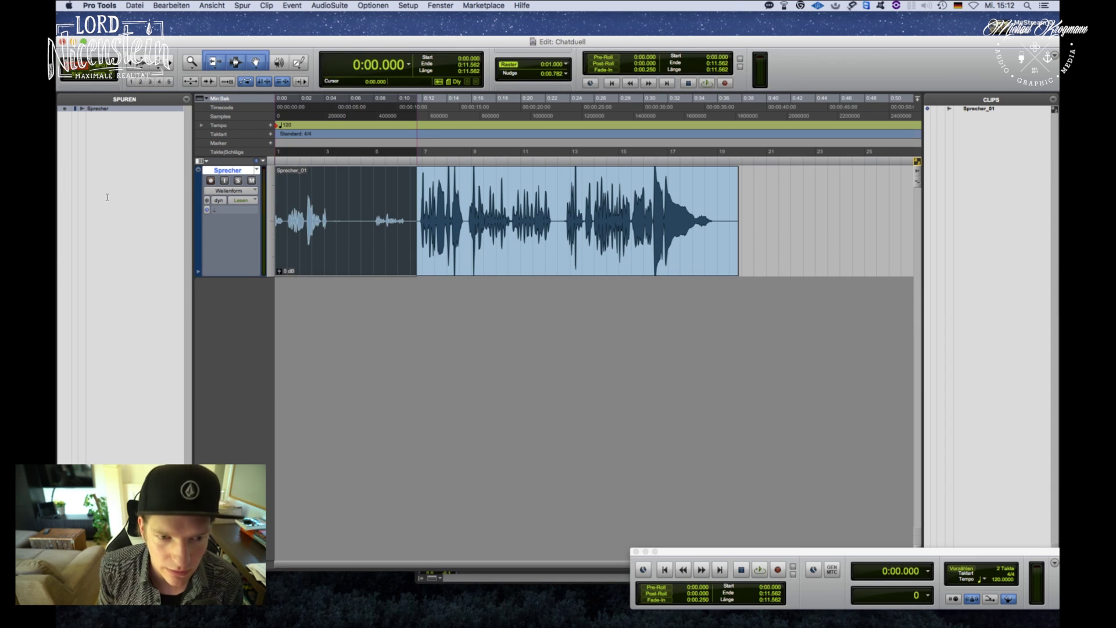
key(BackSpace)
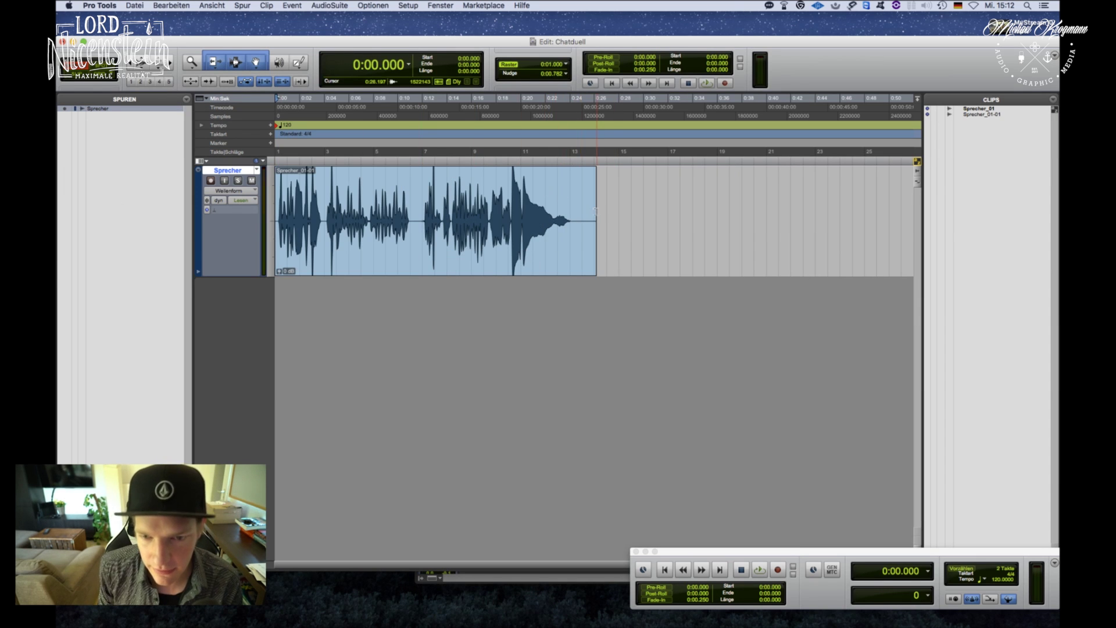
Trim the clip's end to about 0:24.7, adding a 0.384-second fade-out and a 0.170-second fade-in at the start.
drag(596, 198, 575, 178)
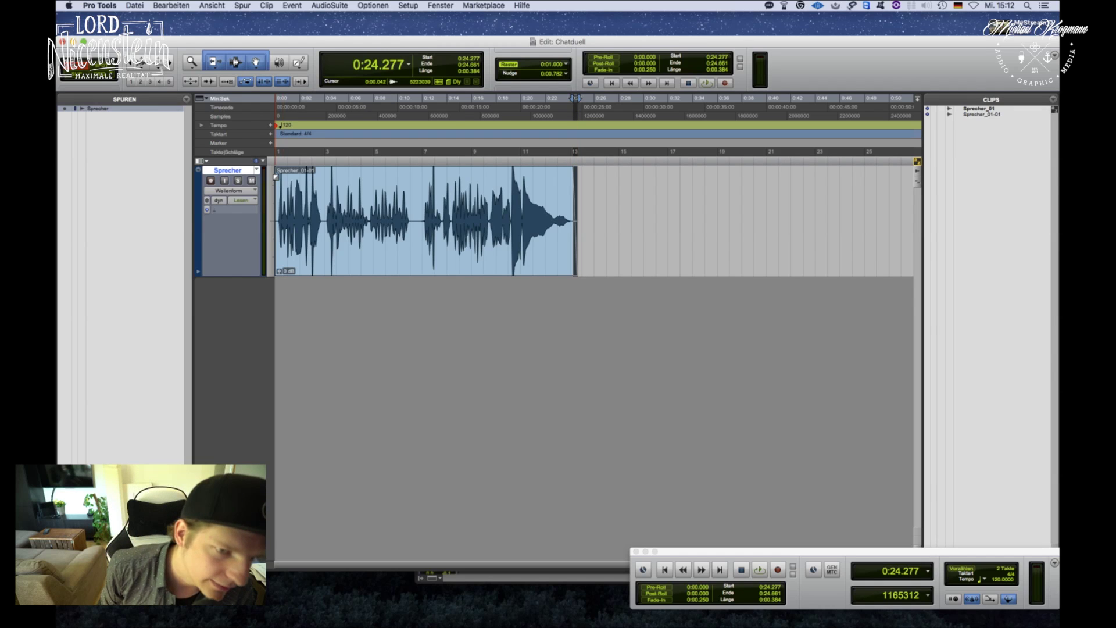
key(Return)
key(super+bracketright)
key(super+bracketright)
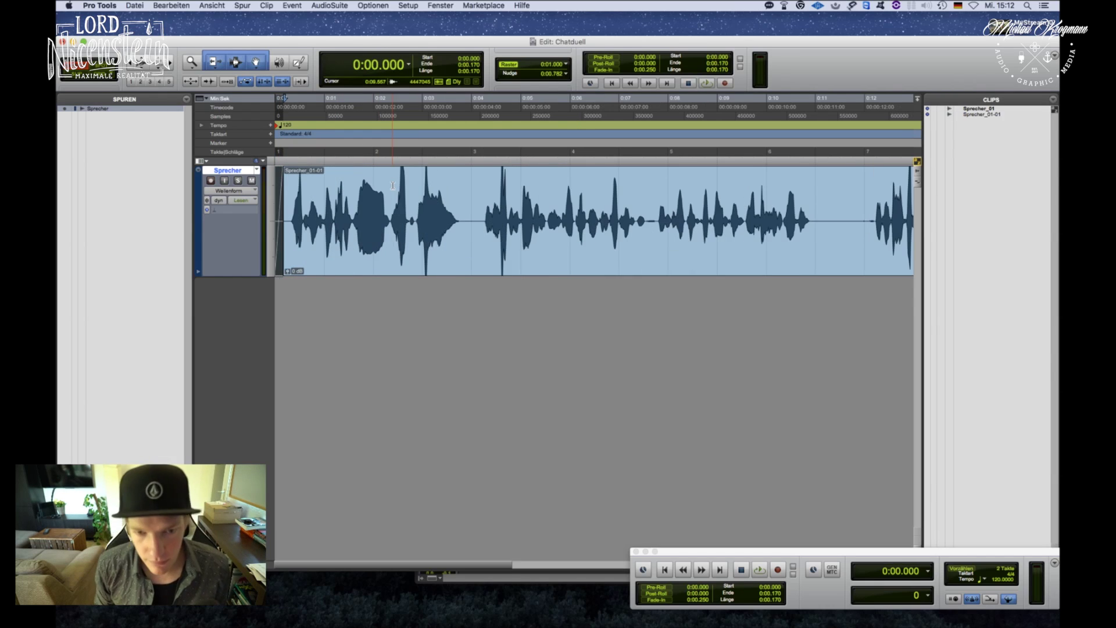
Move the speech clip later on the timeline so it starts at about 0:25.8.
drag(407, 225, 854, 234)
key(super+bracketleft)
key(super+bracketleft)
Audition the first phrase around 0:28 repeatedly to locate the small unwanted sound between the words.
click(626, 203)
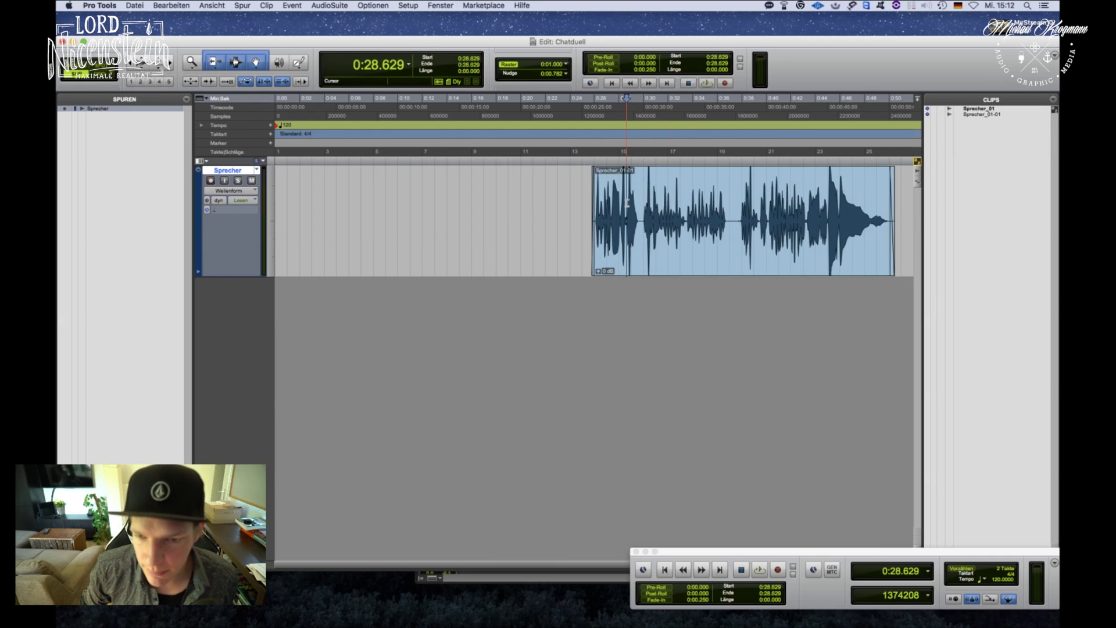
key(space)
key(super+bracketright)
key(super+bracketright)
click(562, 222)
key(space)
key(space)
key(space)
click(547, 216)
key(space)
key(space)
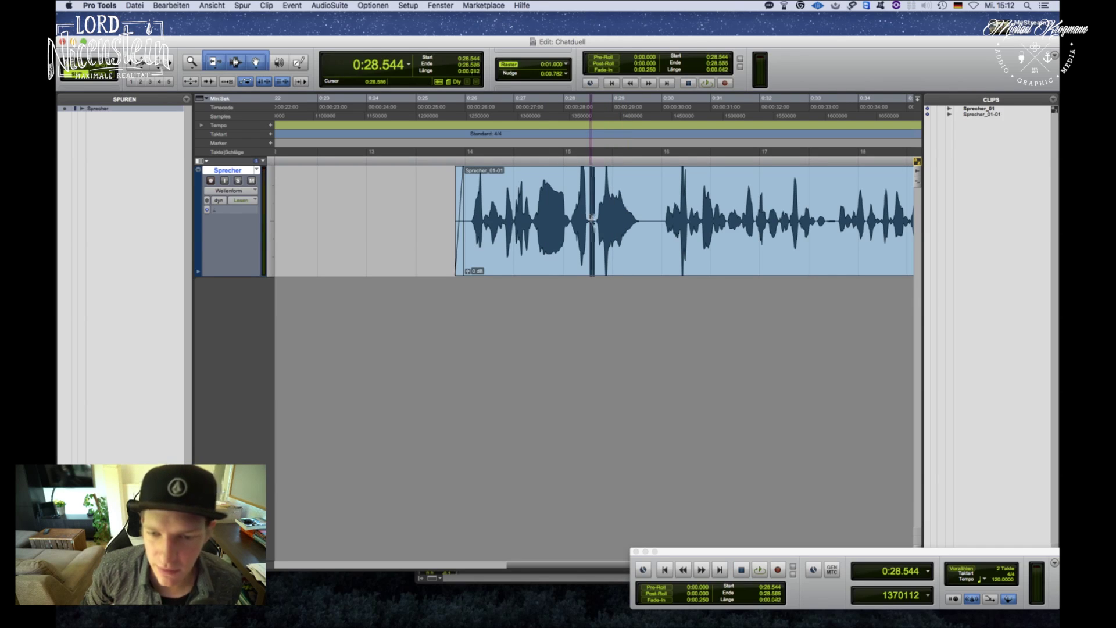
Cut out the short sound at about 0:28.5, close the gap and crossfade the two clips.
click(578, 216)
key(space)
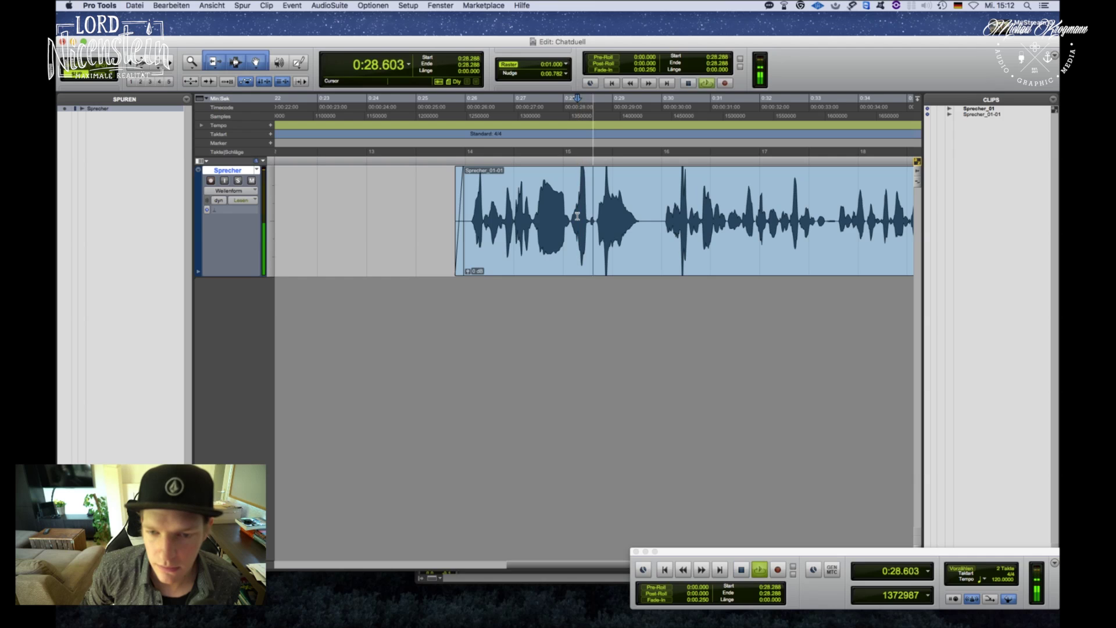
key(space)
drag(589, 219, 608, 231)
key(Delete)
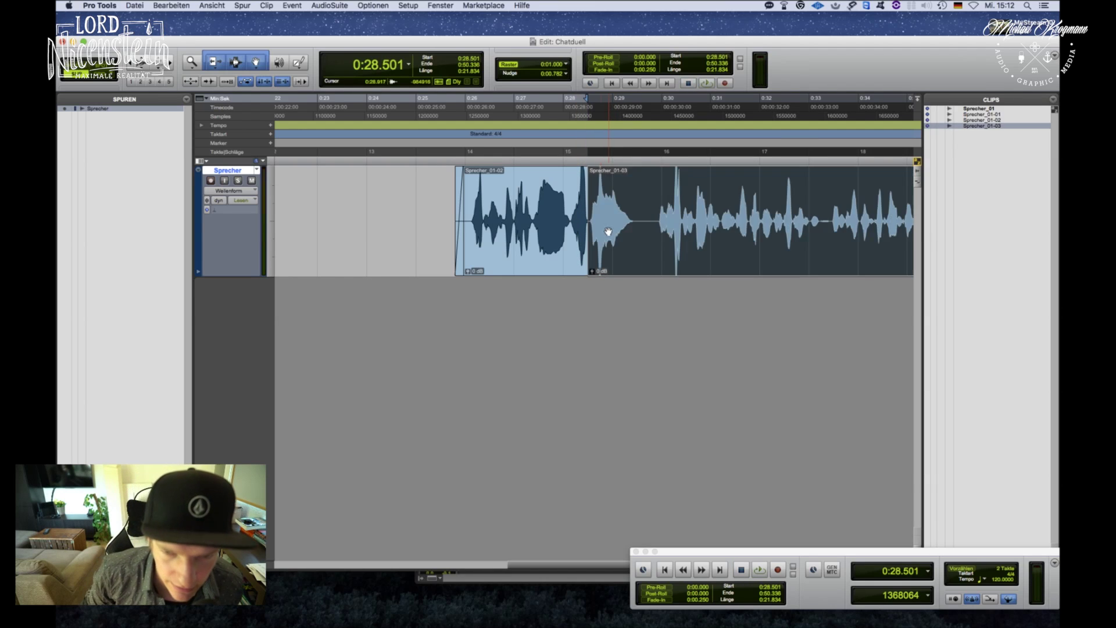
shift+click(585, 225)
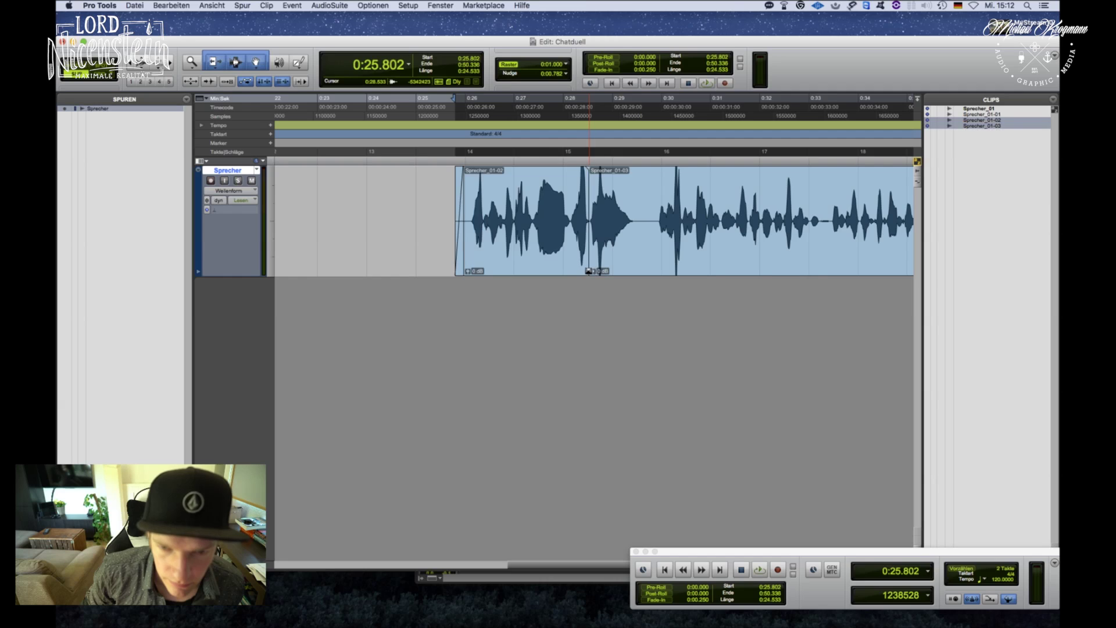
click(589, 224)
Play across the crossfaded join, then remove part of the pause at about 0:29.5 and crossfade that cut.
click(567, 212)
key(space)
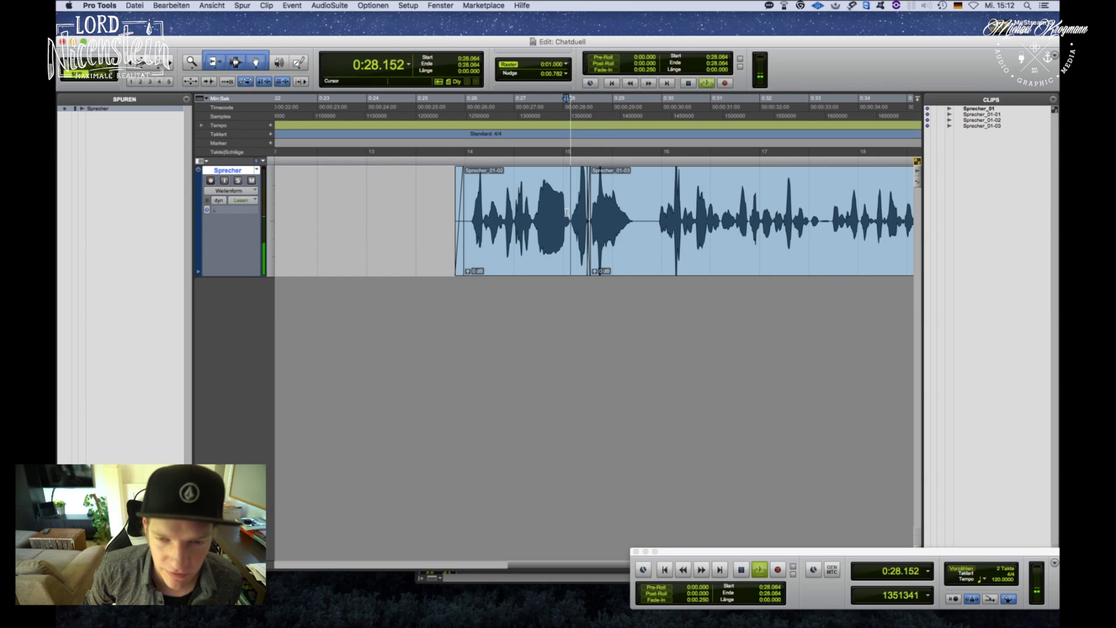
key(space)
click(543, 210)
key(space)
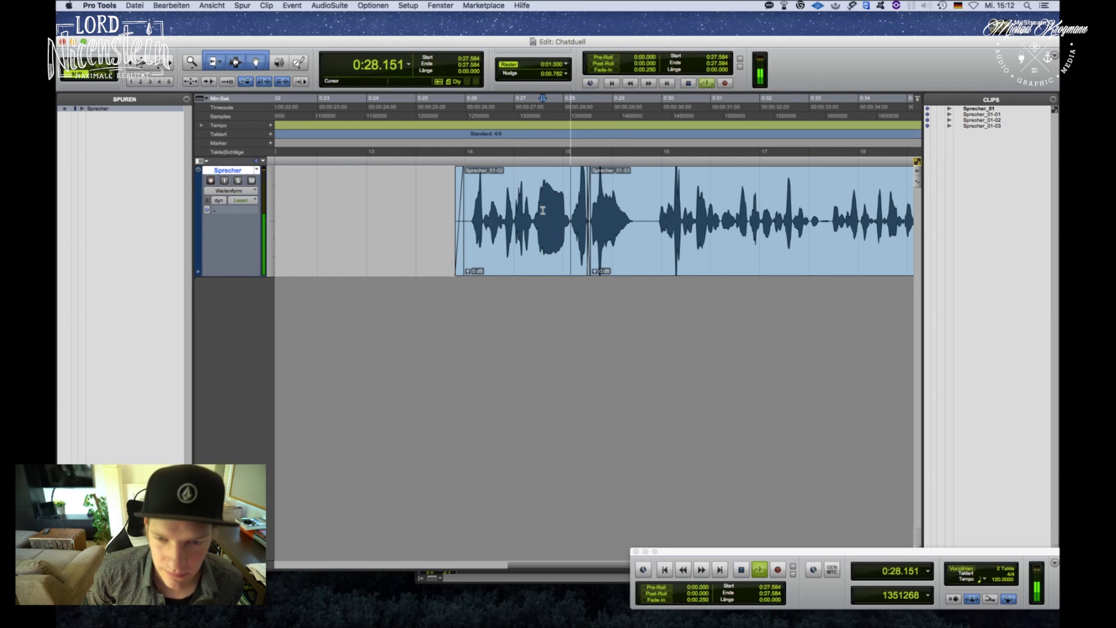
key(space)
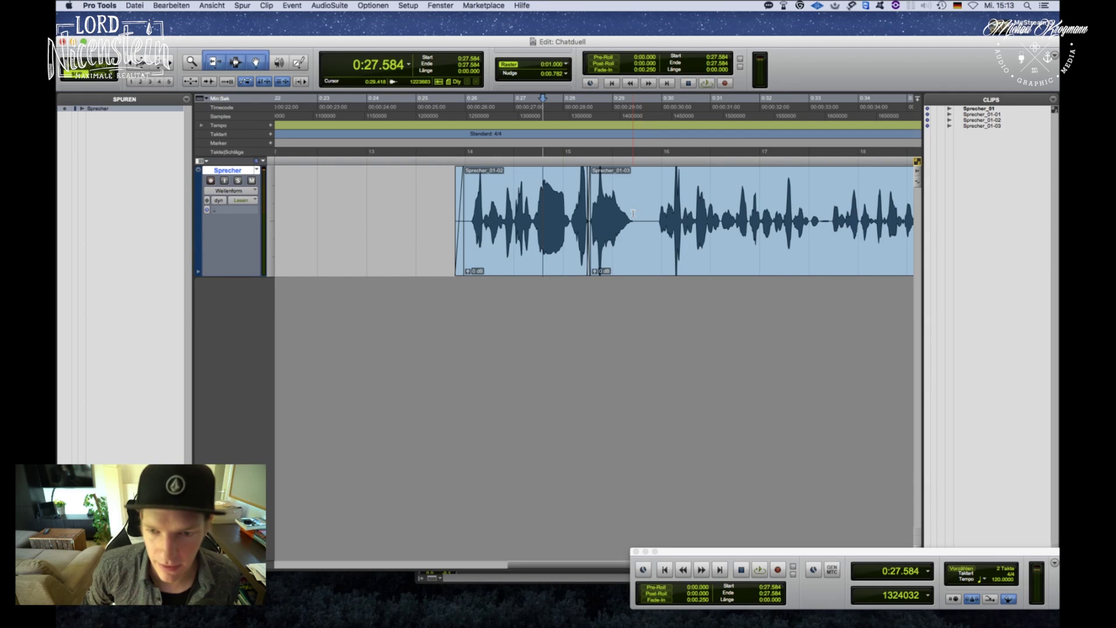
drag(637, 214, 634, 266)
key(Delete)
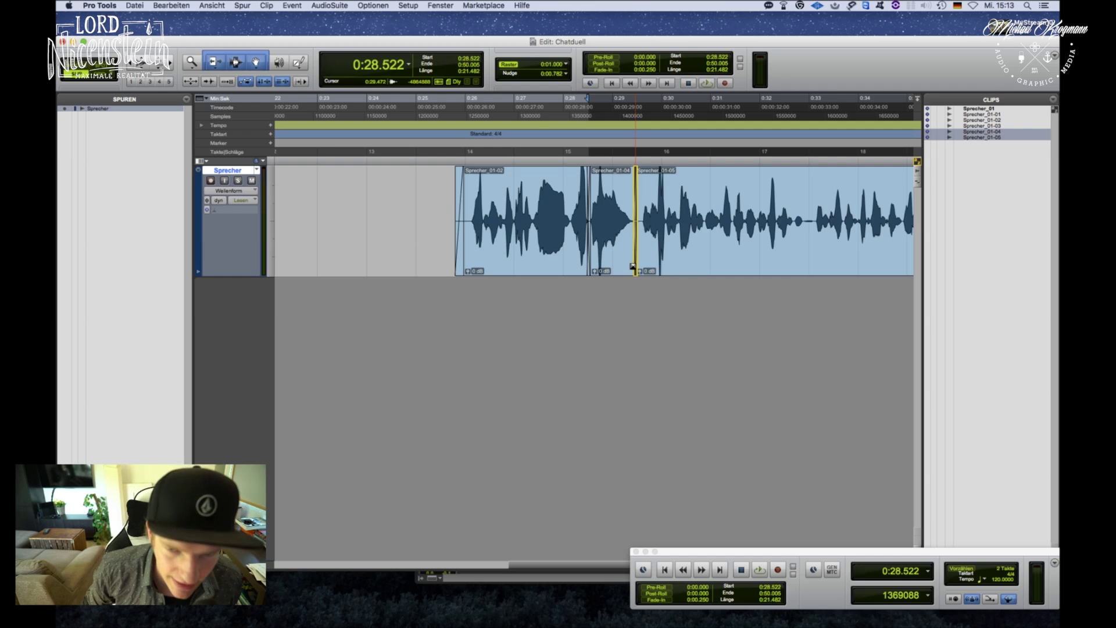
Shorten the long pause at about 0:36.4 with a crossfaded cut and play the remaining speech to check it.
click(541, 201)
key(space)
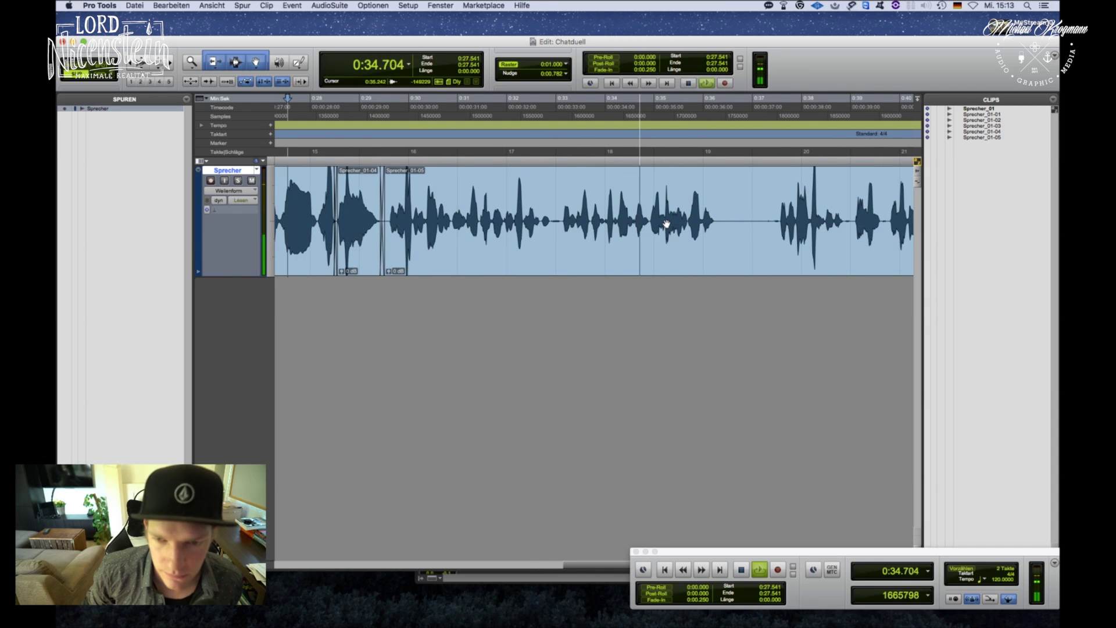
key(space)
drag(647, 218, 626, 259)
key(Delete)
click(610, 210)
key(space)
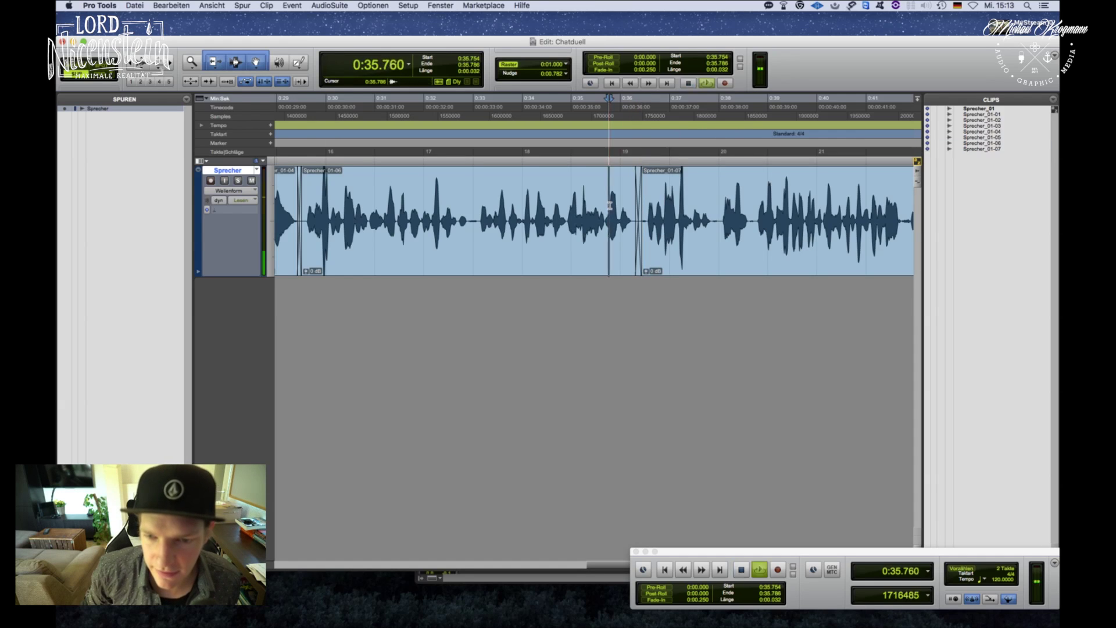
click(612, 204)
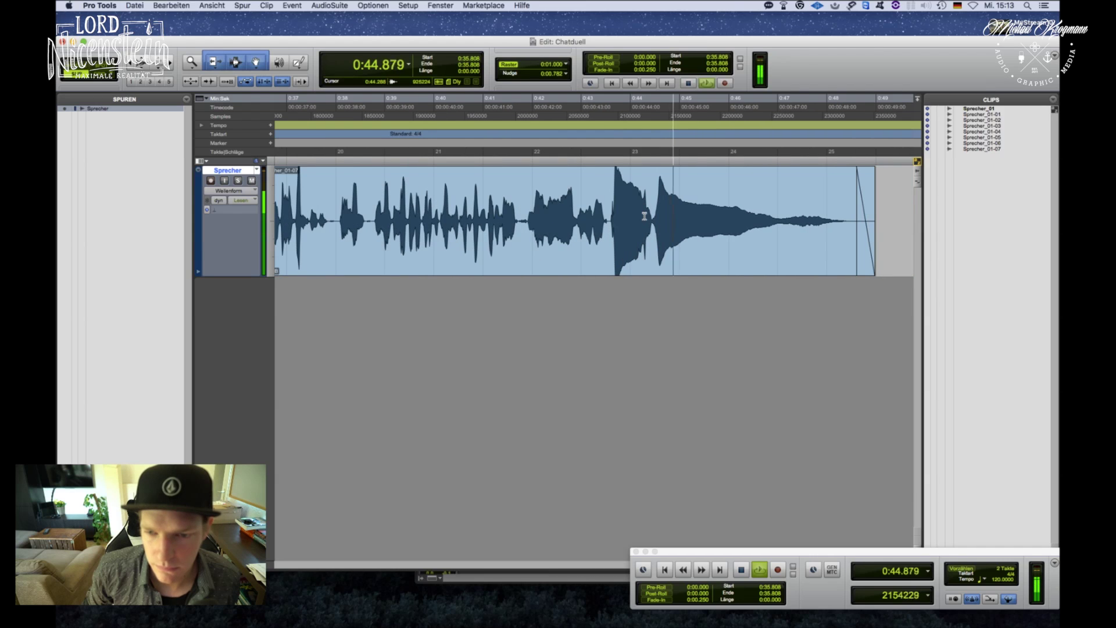
key(space)
Select all the edited Sprecher clips, from the last one back to the first at about 0:25.8.
click(656, 261)
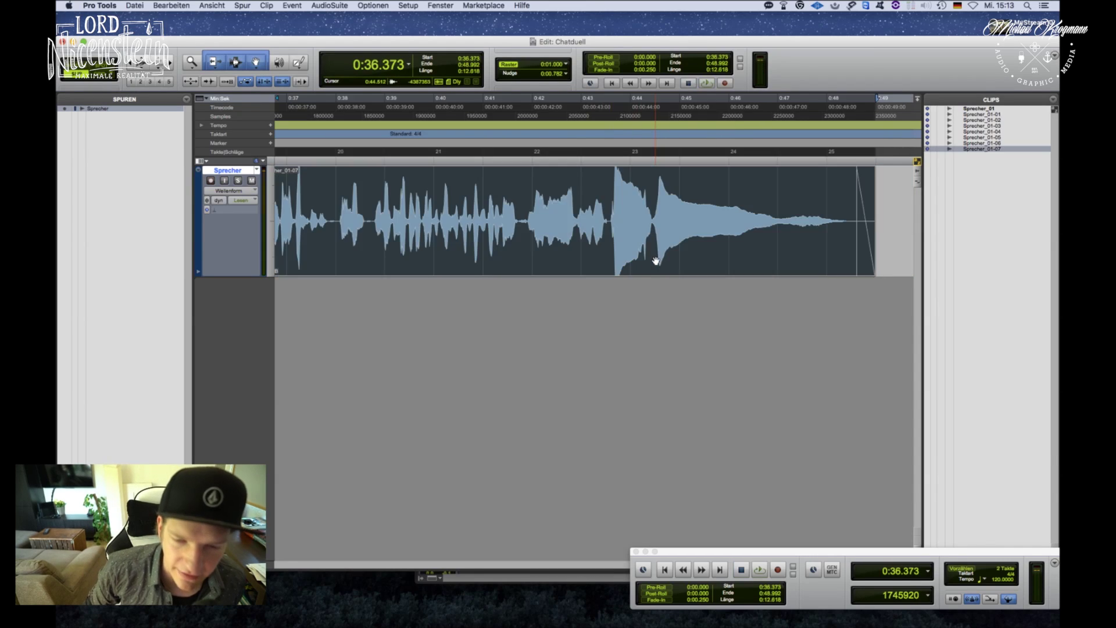
scroll(639, 265, left, 6)
shift+click(469, 267)
scroll(470, 269, left, 5)
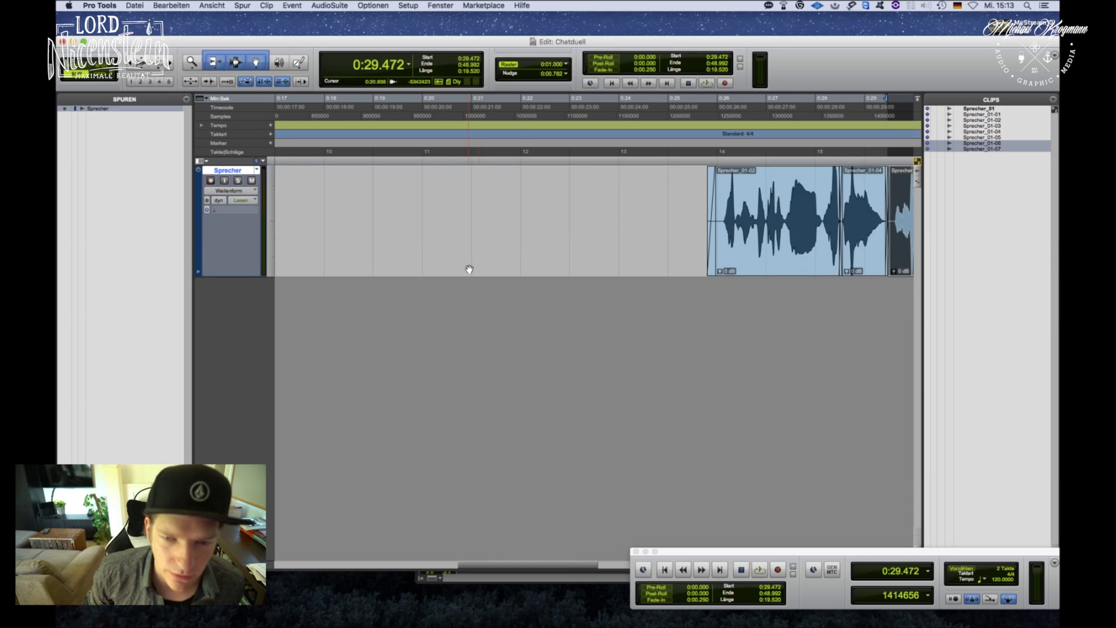
shift+click(748, 260)
scroll(749, 261, right, 5)
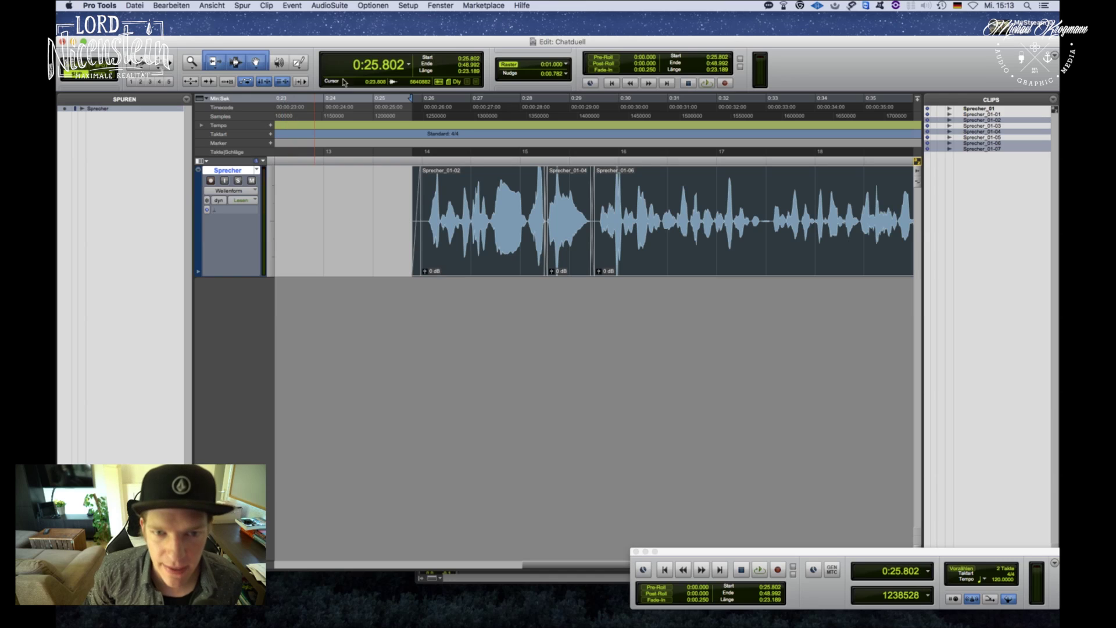
click(405, 7)
click(405, 7)
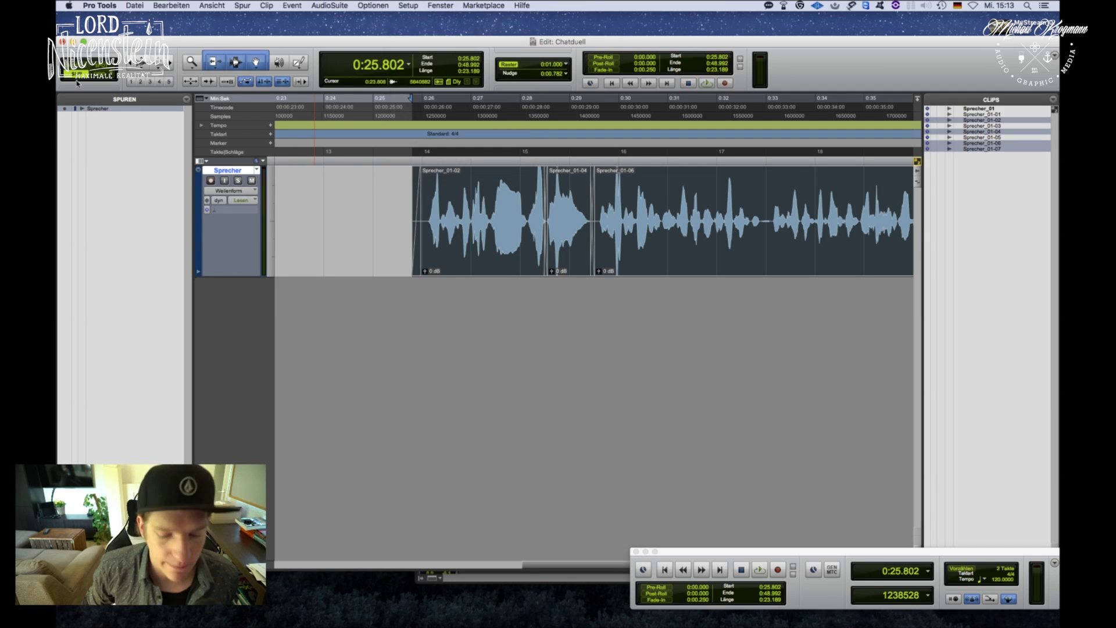
Show the Mix window and insert the Softube Trident A-Range (mono) equalizer in the Sprecher track's first insert slot.
key(super+equal)
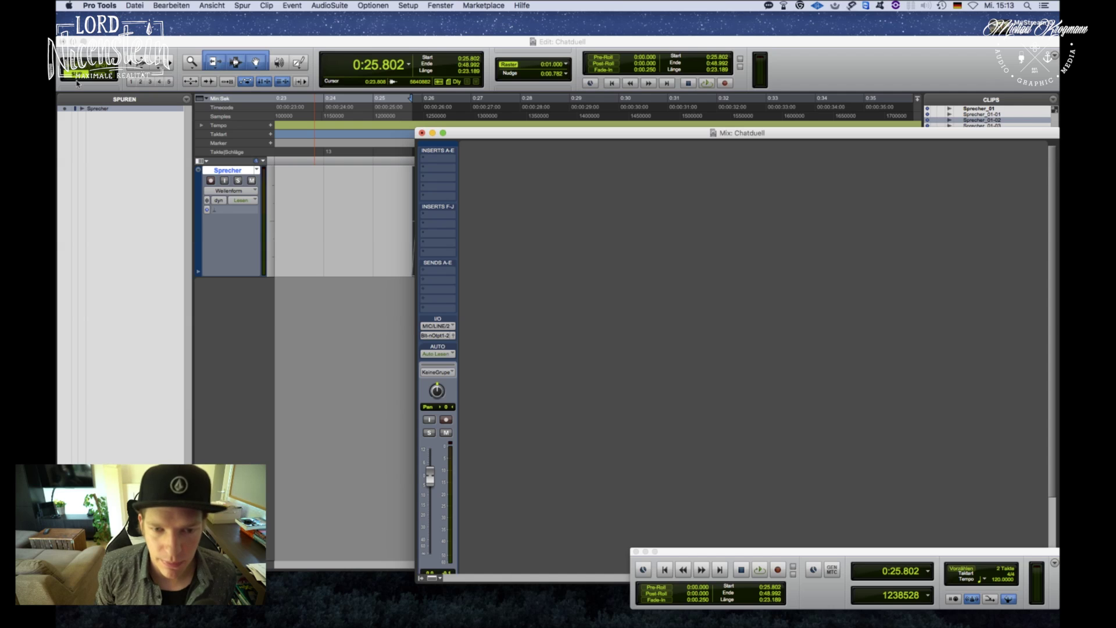
drag(468, 138, 712, 85)
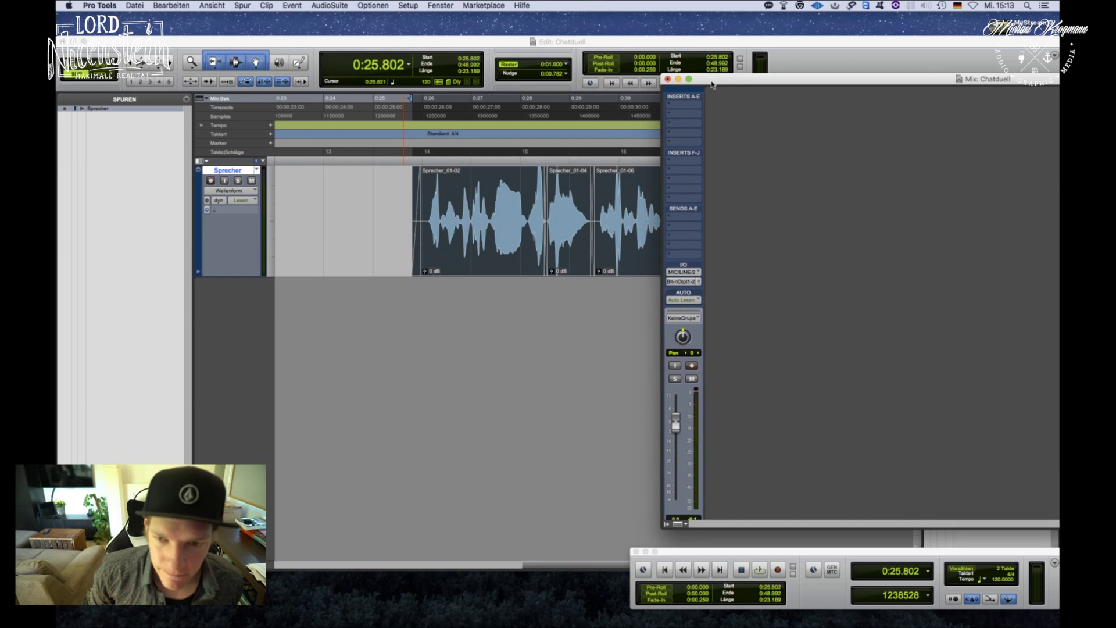
click(677, 105)
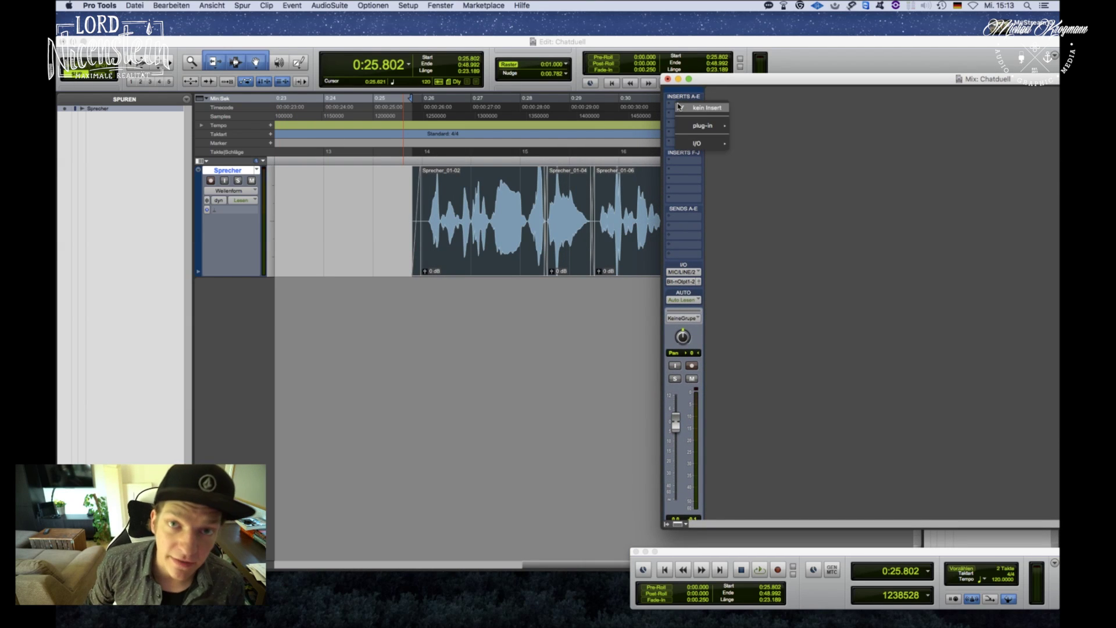
mouse_move(707, 131)
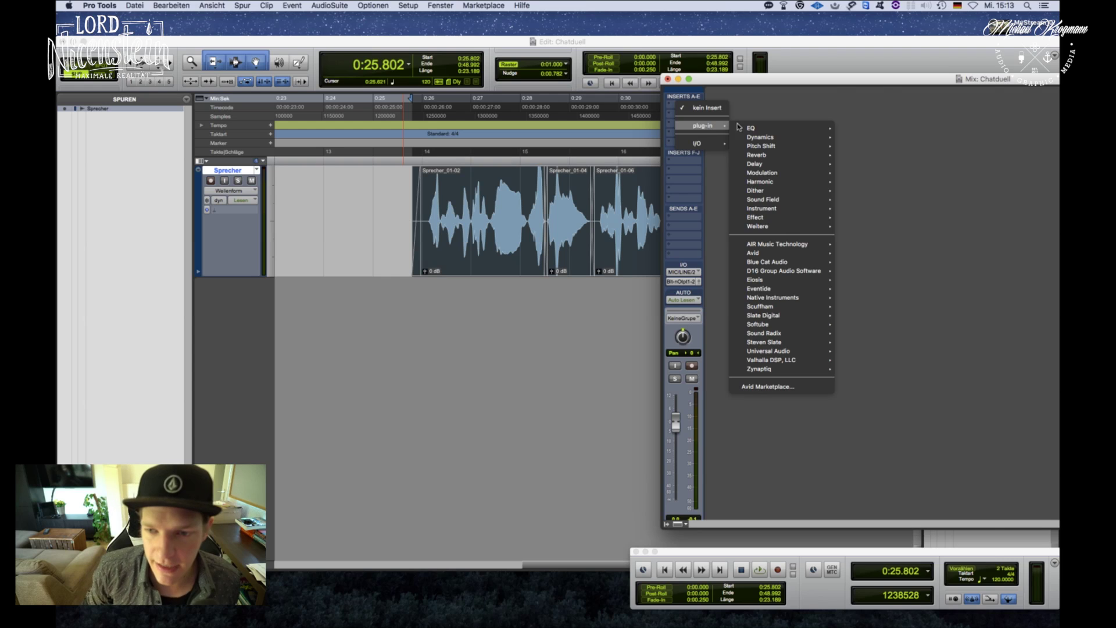
mouse_move(769, 125)
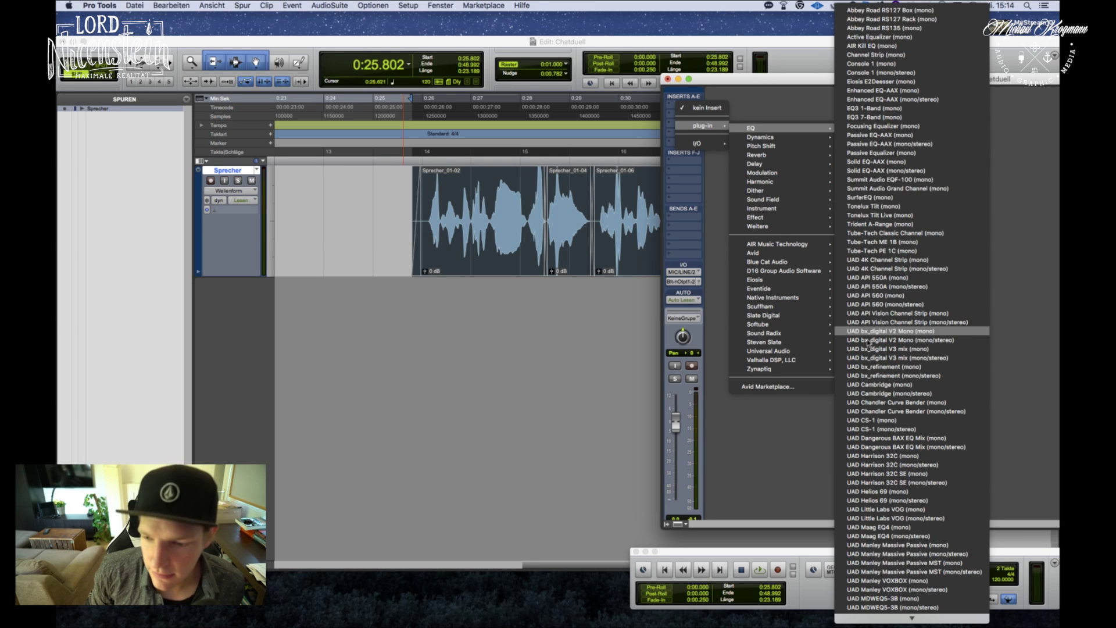
mouse_move(782, 349)
scroll(892, 343, down, 5)
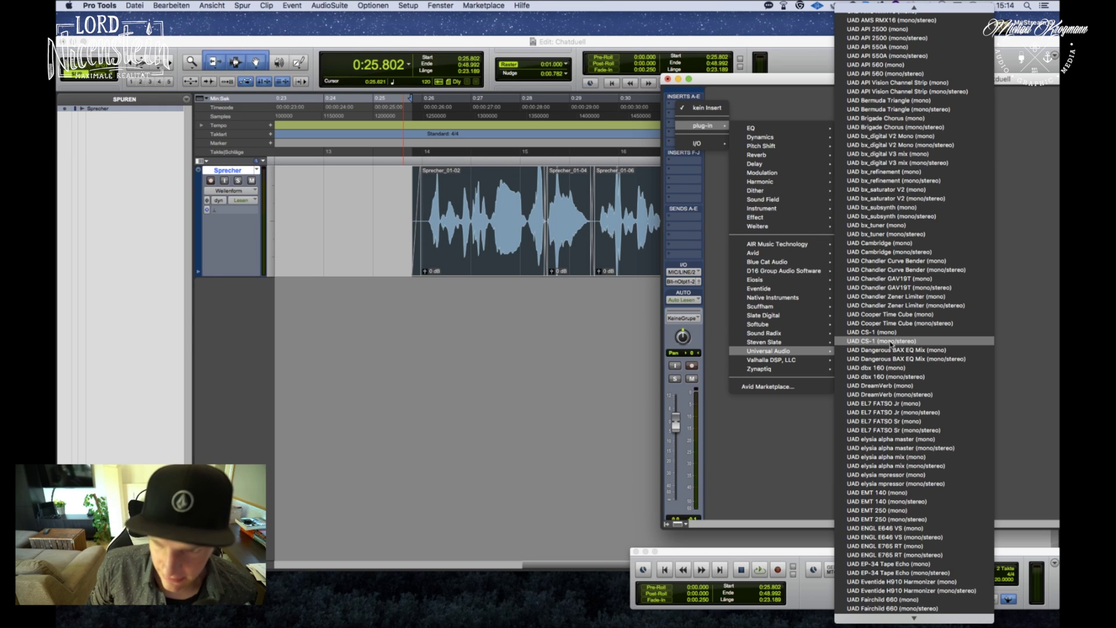
scroll(891, 343, down, 4)
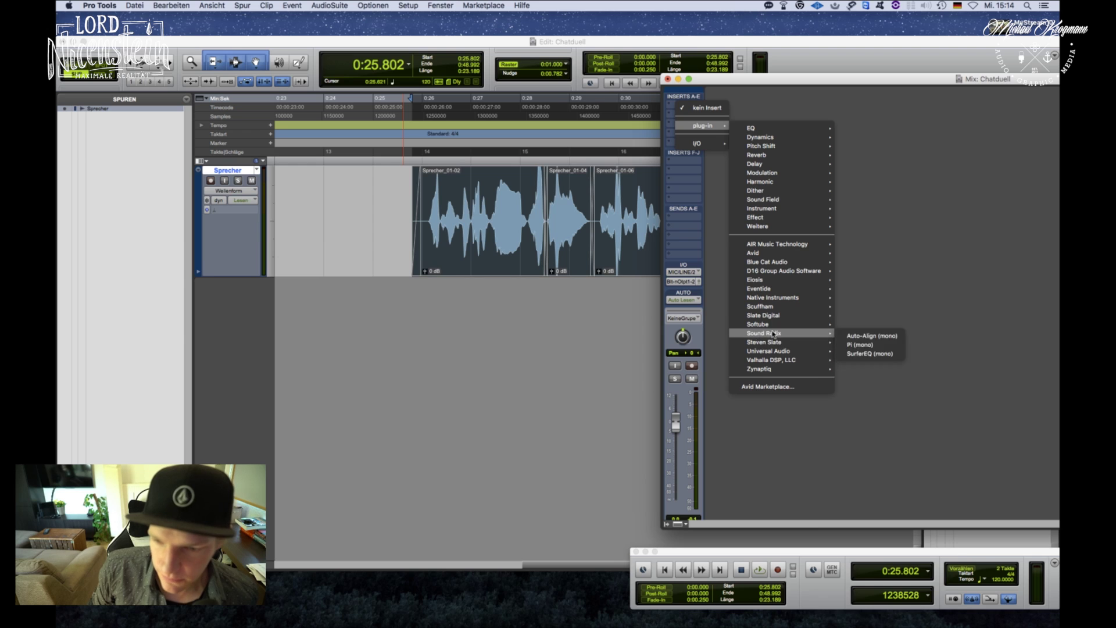
mouse_move(782, 325)
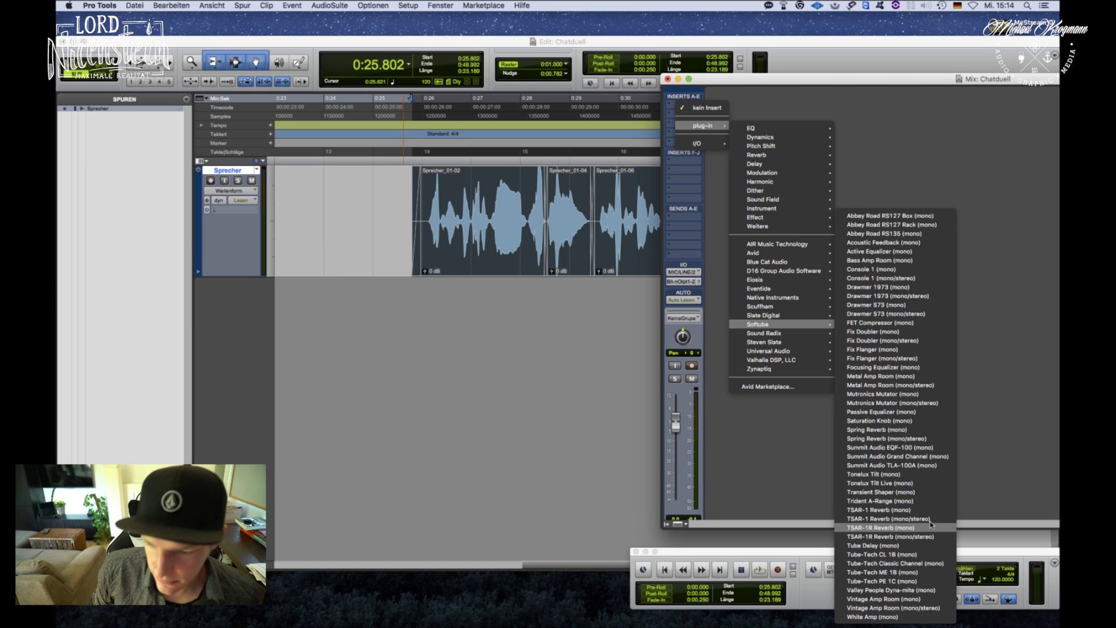
click(929, 502)
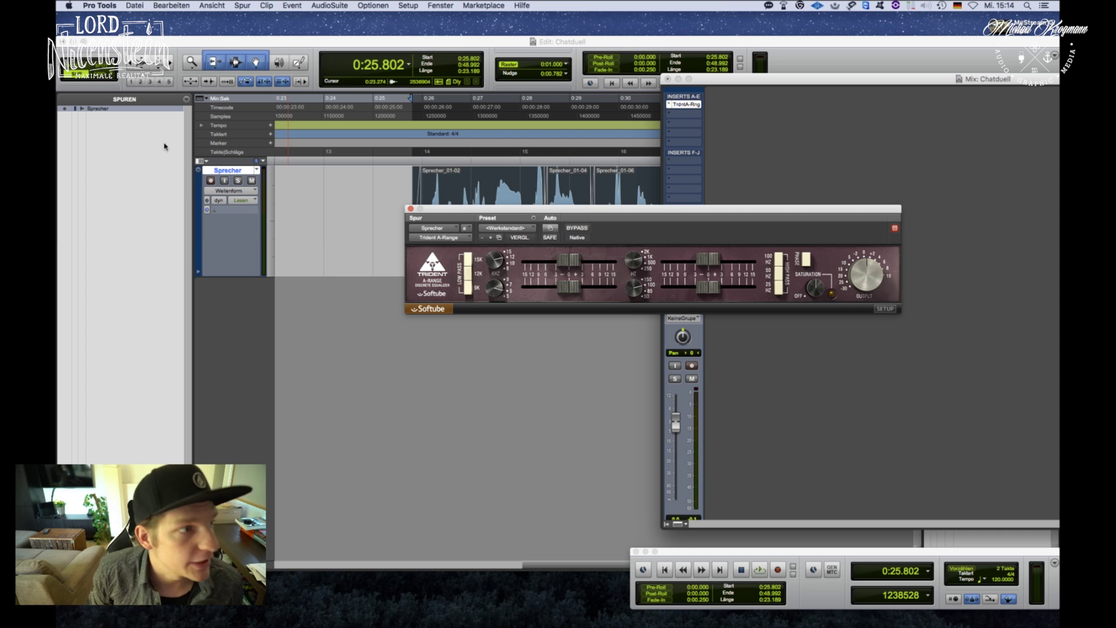
drag(554, 220, 667, 241)
Play the selected voice clips and lower the Trident A-Range's Low Mid Gain to -2.4 dB.
key(space)
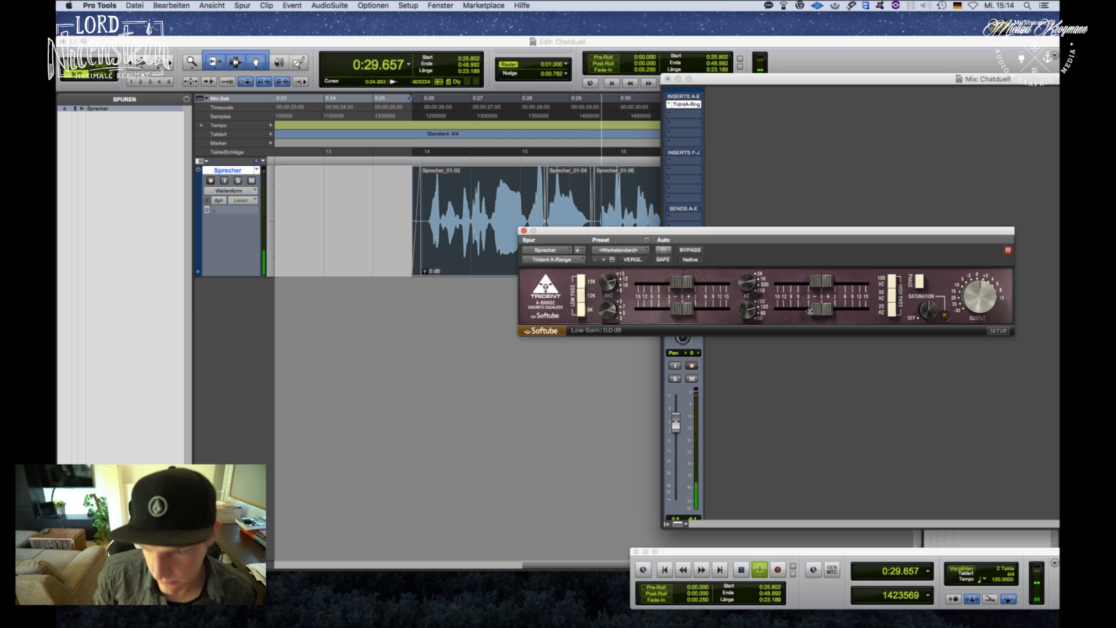
drag(744, 277, 743, 274)
mouse_move(821, 281)
mouse_down()
mouse_move(797, 283)
mouse_move(809, 285)
mouse_up()
key(space)
key(space)
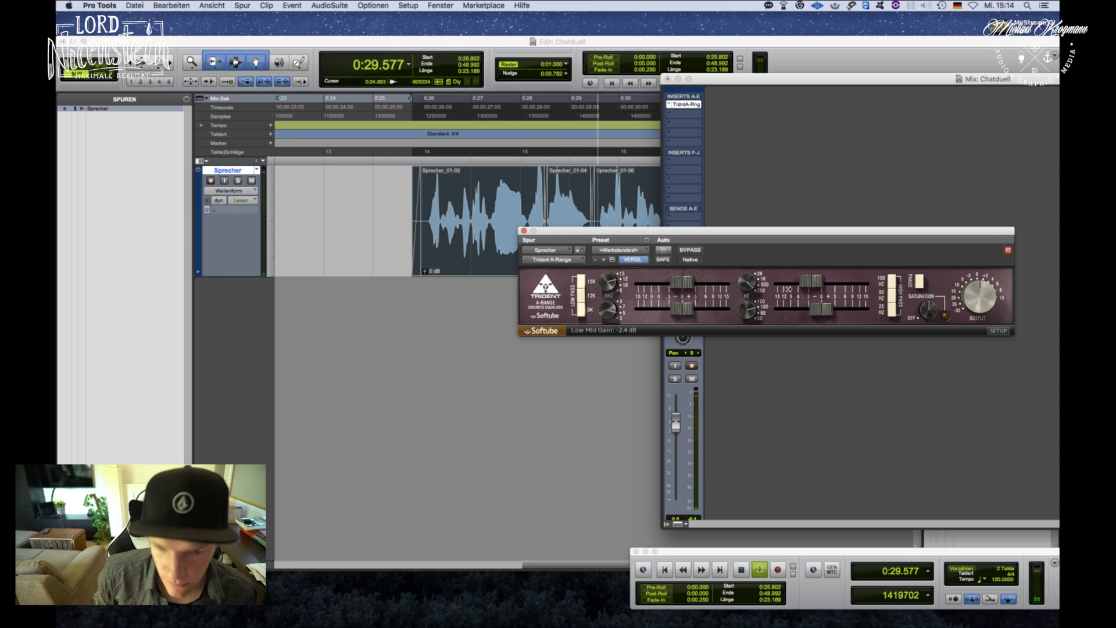
Try the 100 Hz high-pass filter during playback, switching it on and off to compare.
key(space)
drag(890, 312, 893, 281)
key(space)
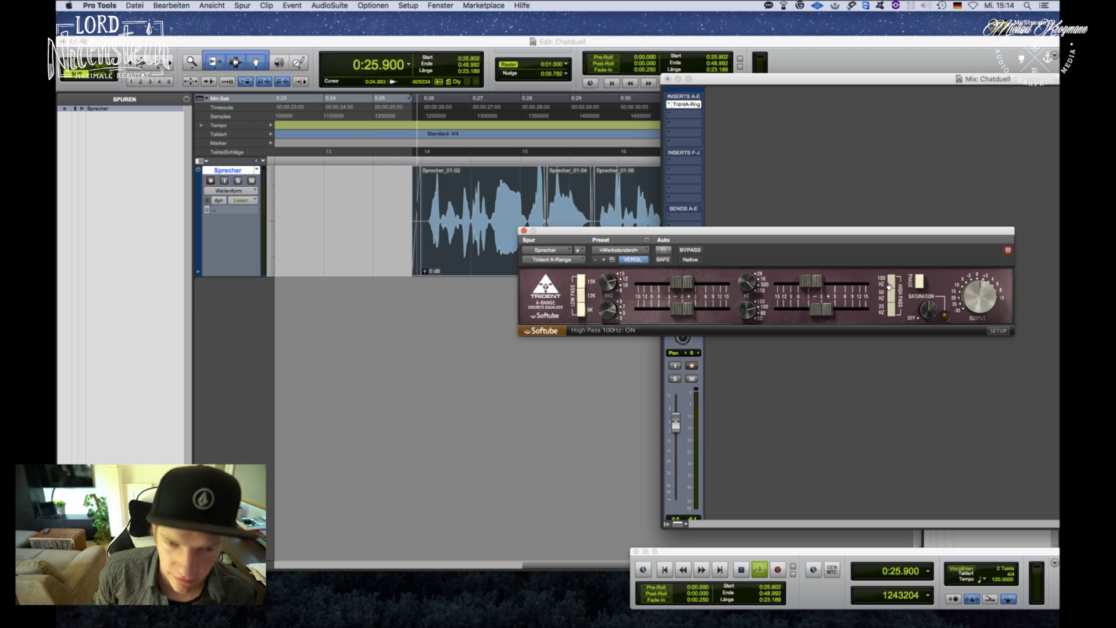
click(892, 282)
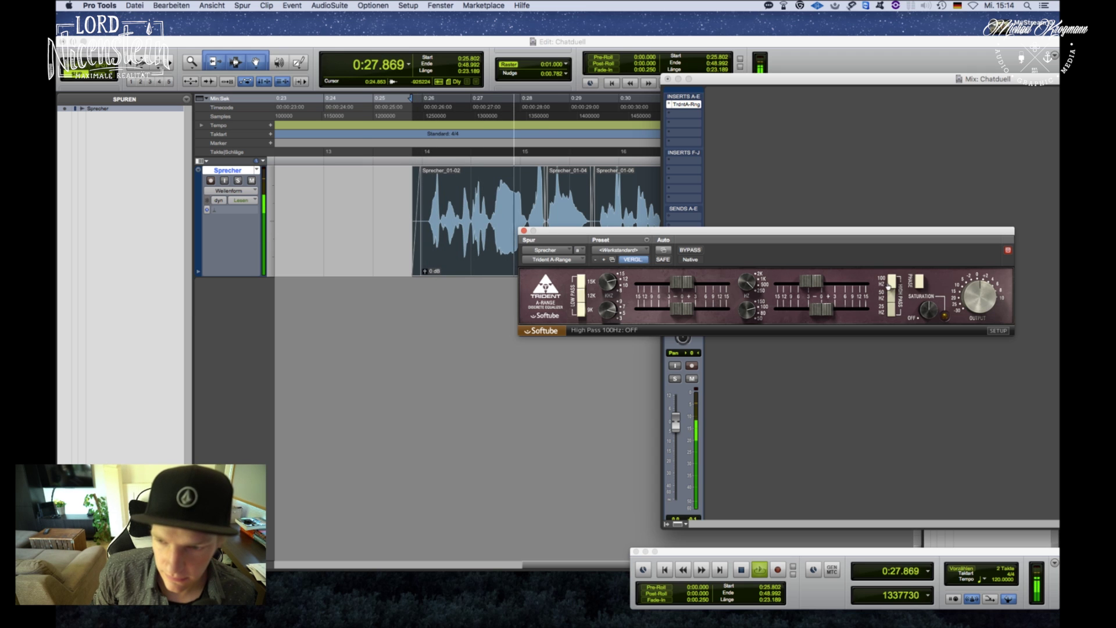
key(space)
Lower the equalizer's High Gain to about -4.6 dB during playback and replay the voice from the start.
key(space)
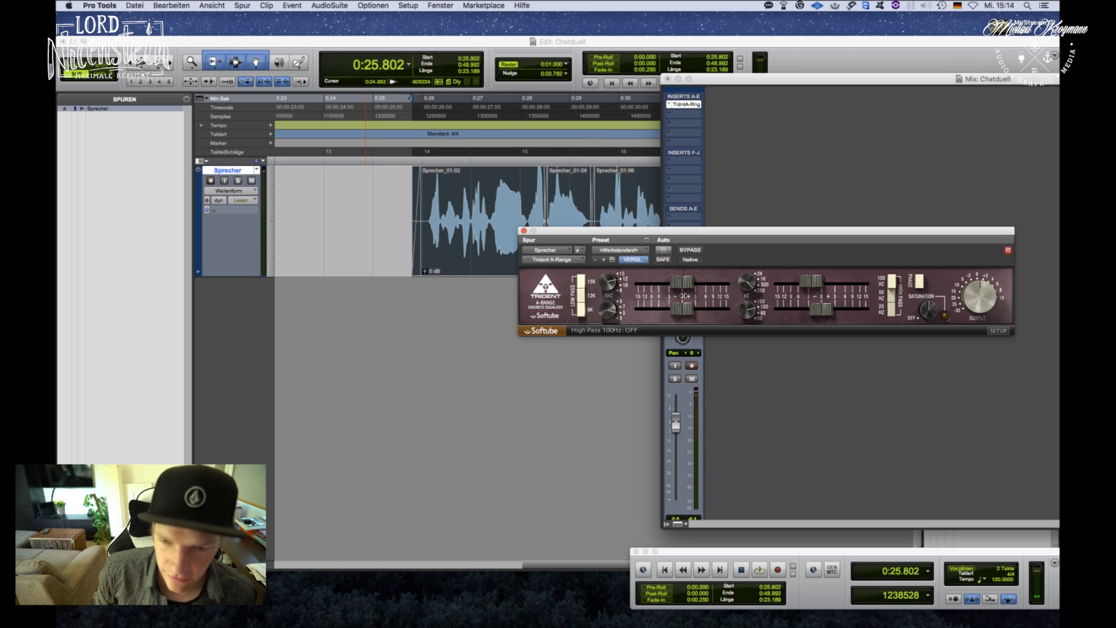
drag(681, 290, 653, 282)
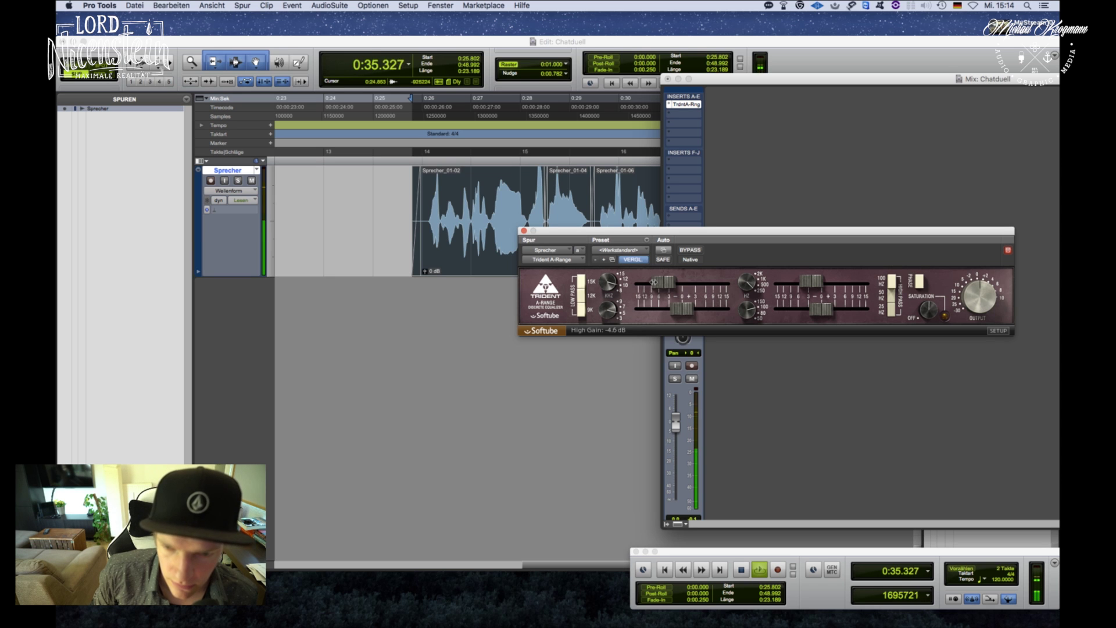
key(space)
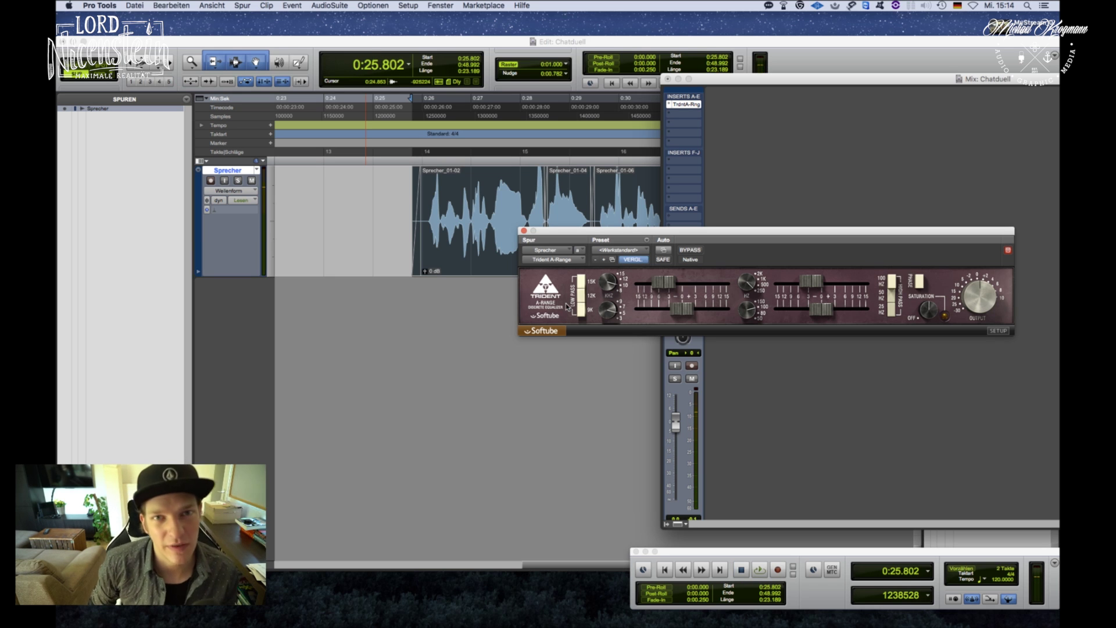
key(space)
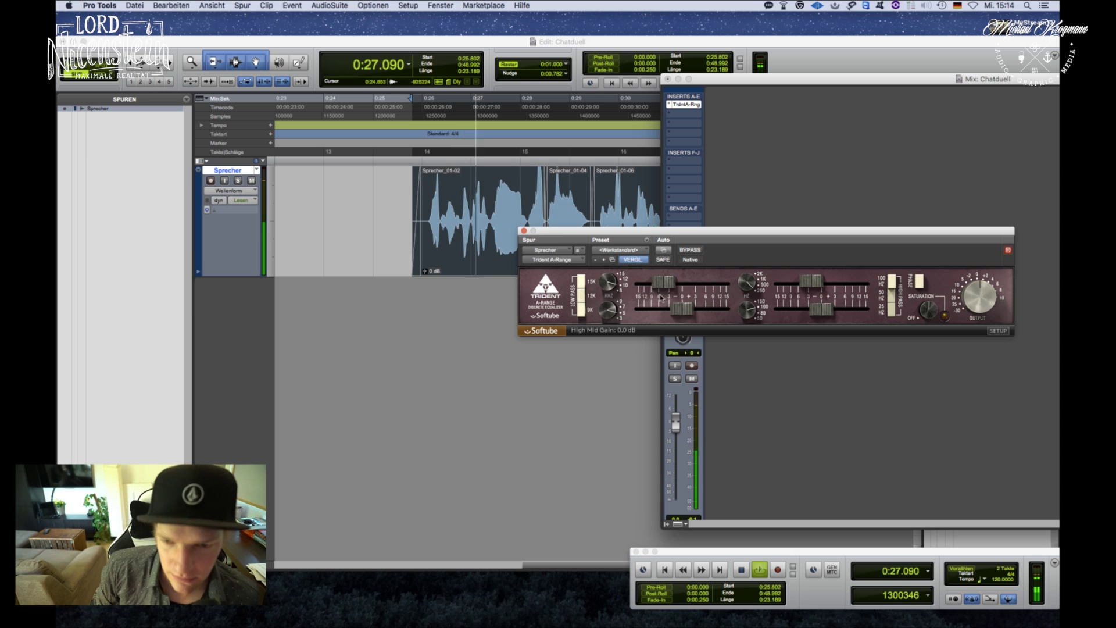
Raise the High Mid Gain and Low Gain to about 1.5 dB each, close the equalizer and stop playback.
drag(672, 311, 679, 310)
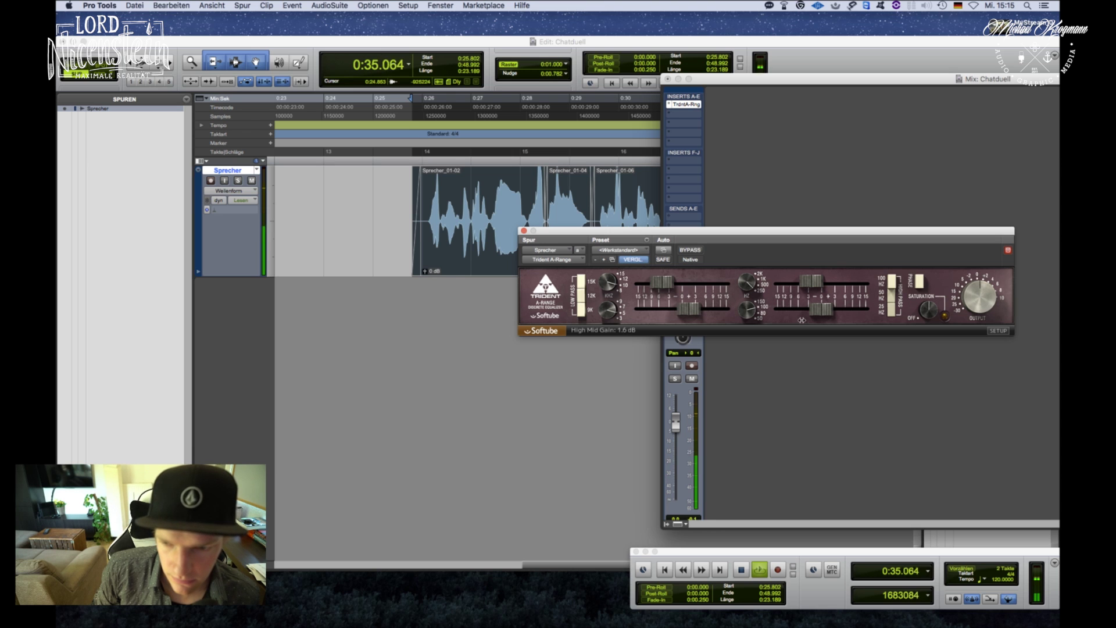
drag(824, 314, 832, 315)
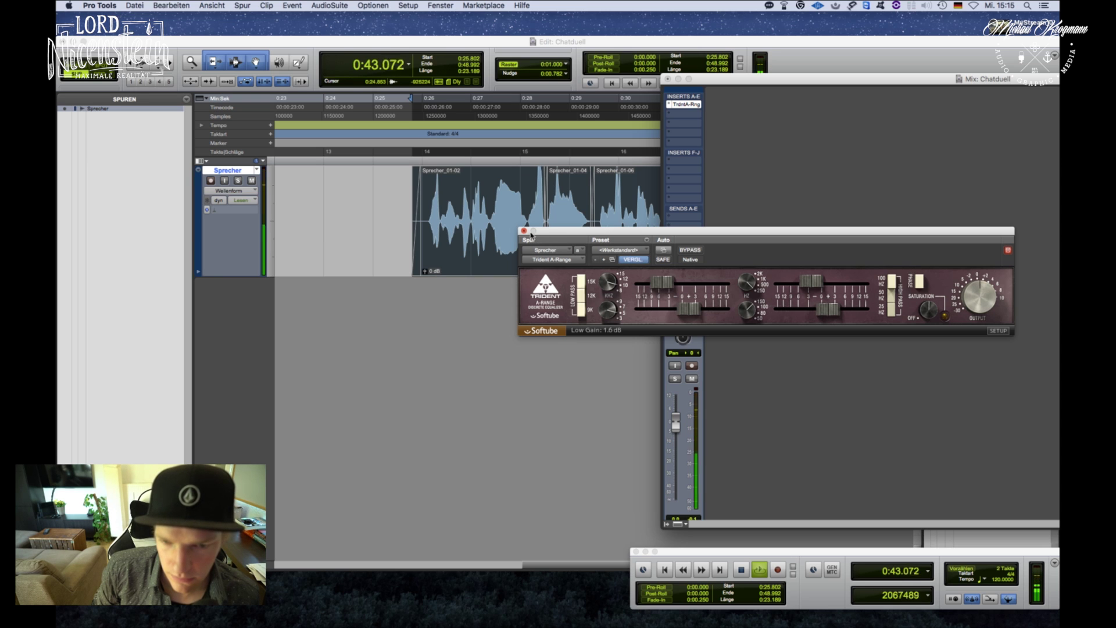
drag(531, 235, 604, 256)
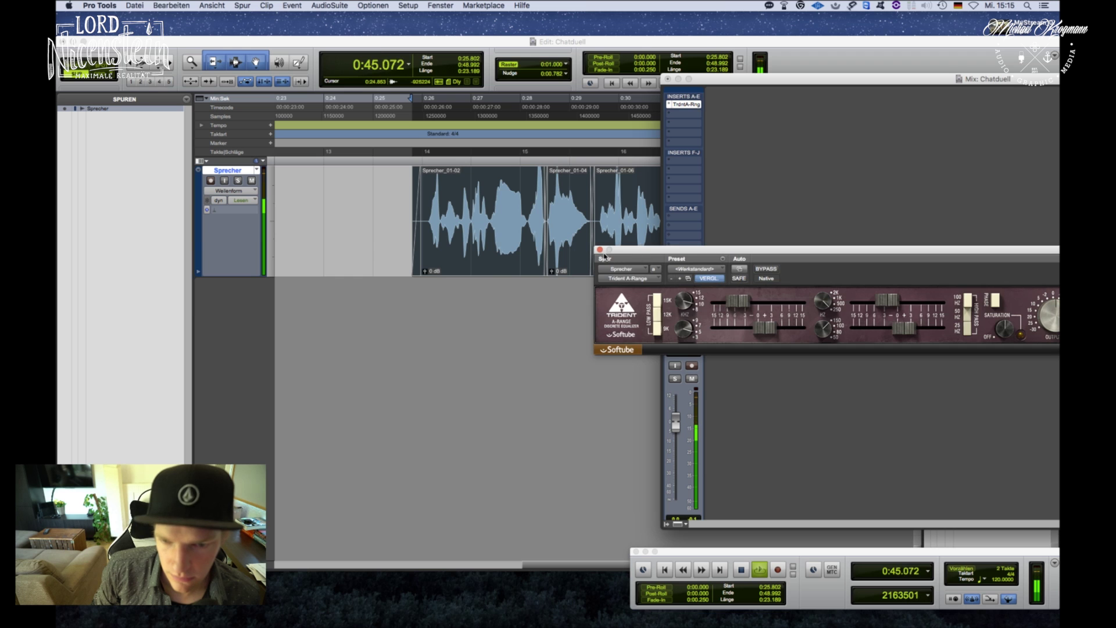
click(599, 250)
key(space)
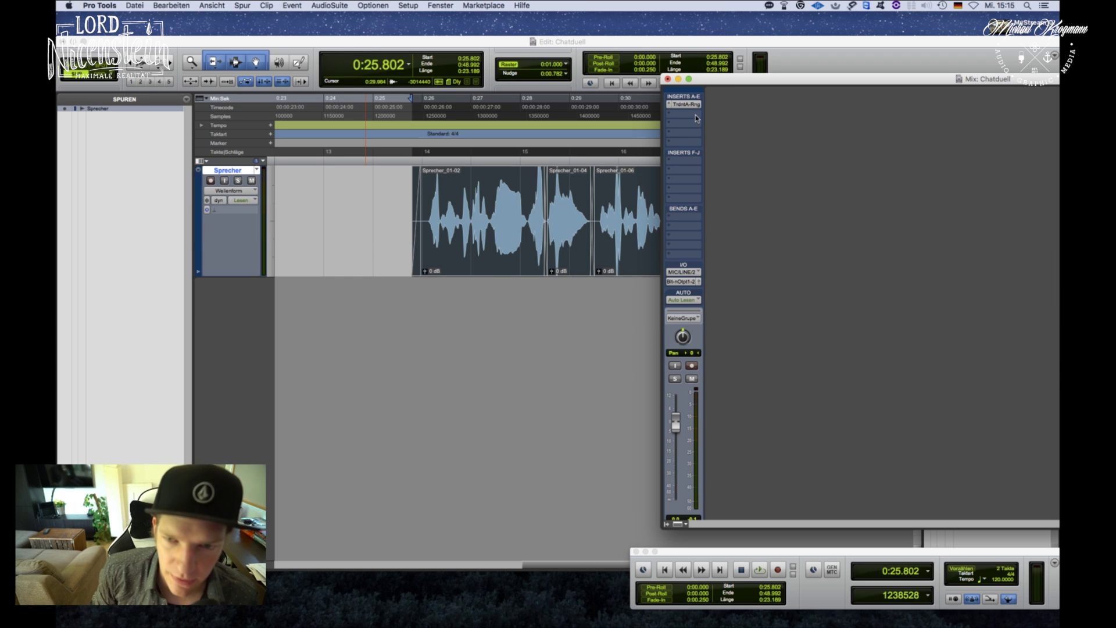
click(696, 115)
mouse_move(710, 134)
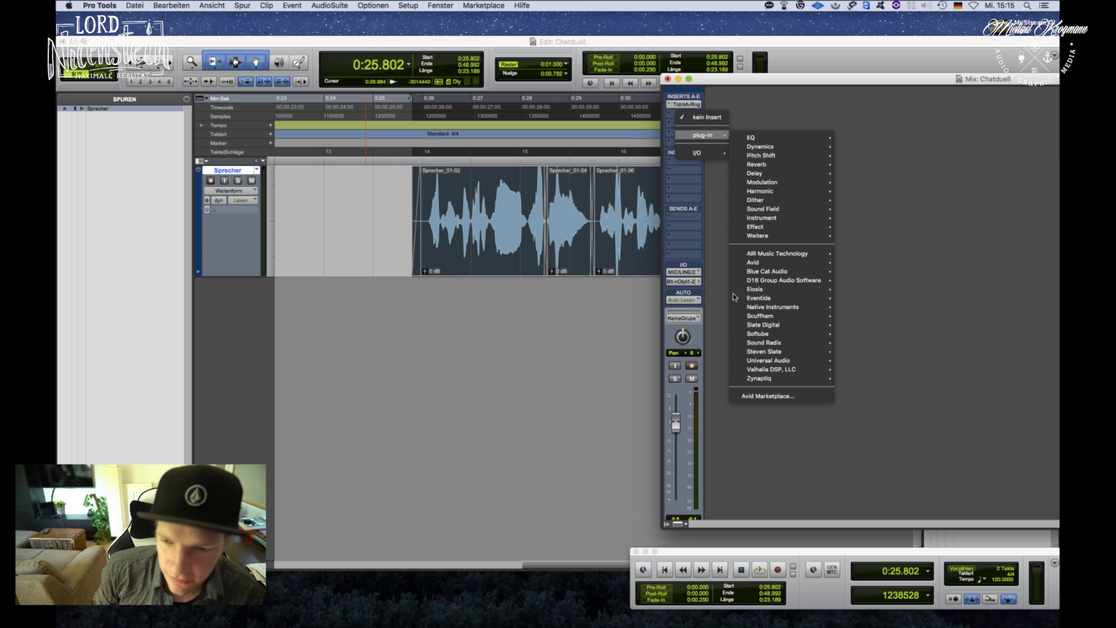
mouse_move(794, 361)
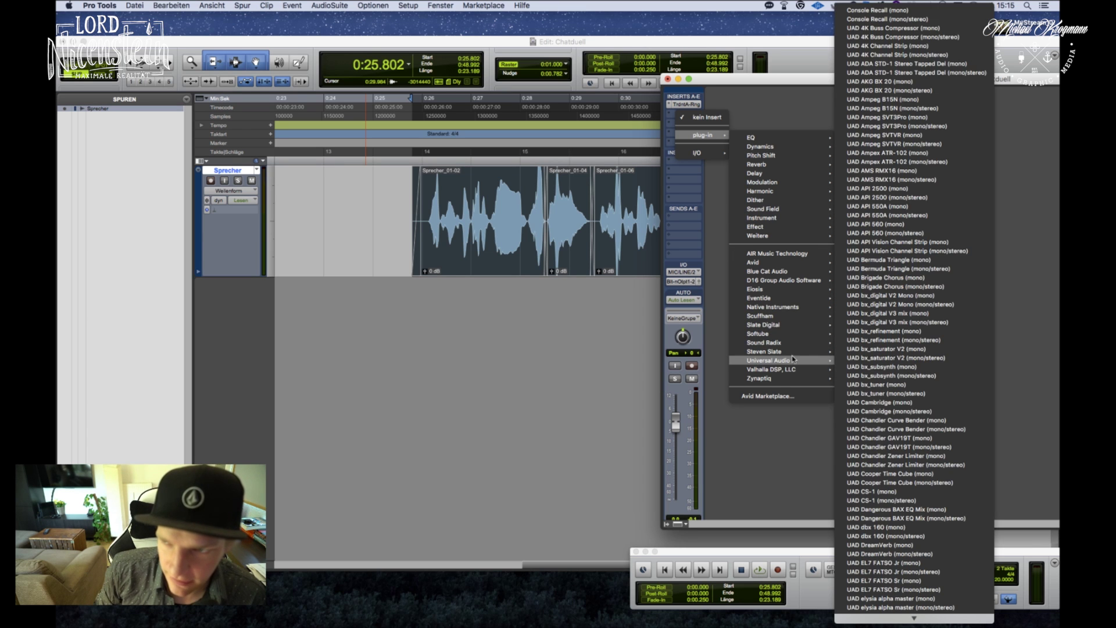
mouse_move(818, 335)
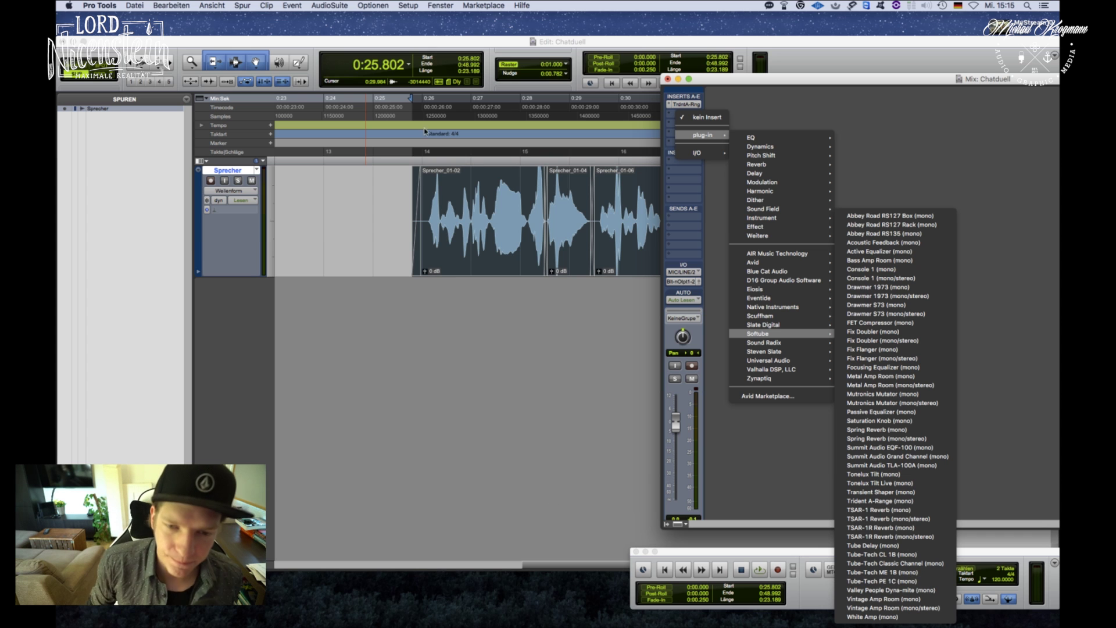
click(634, 238)
Select all the edited Sprecher clips in the Edit window, from Sprecher_01-02 to Sprecher_01-07.
click(637, 211)
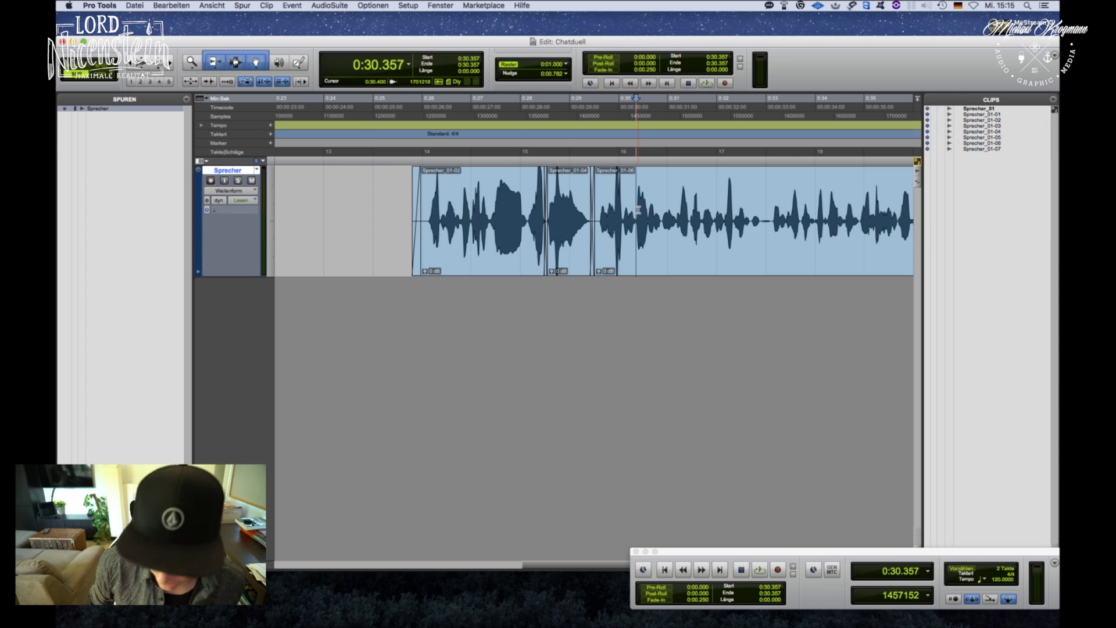
key(super+bracketleft)
key(super+bracketleft)
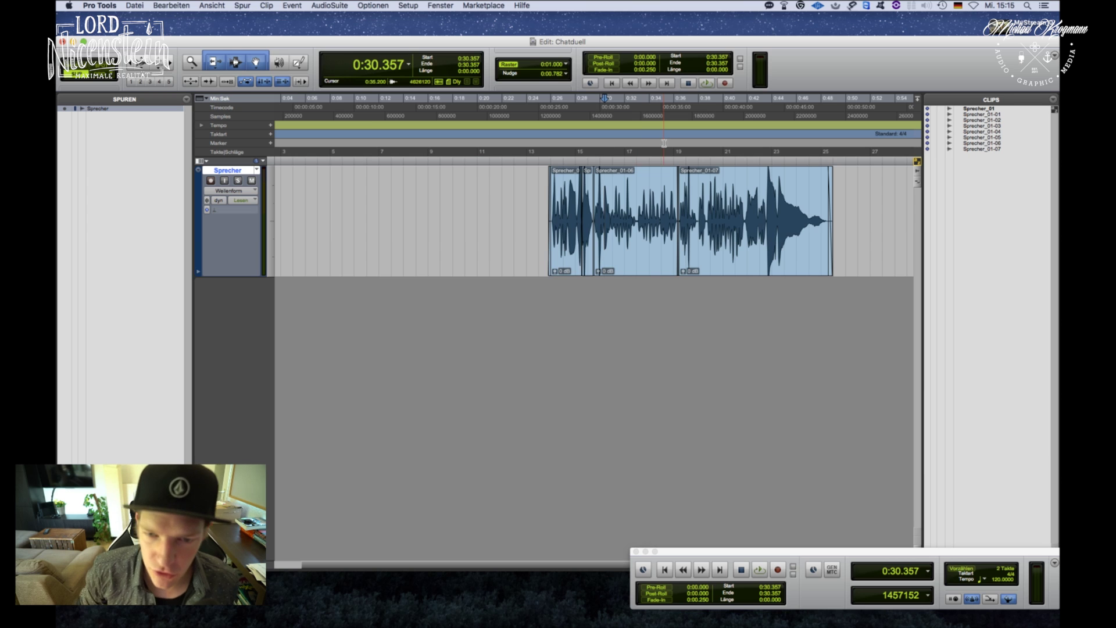
click(574, 264)
shift+click(783, 250)
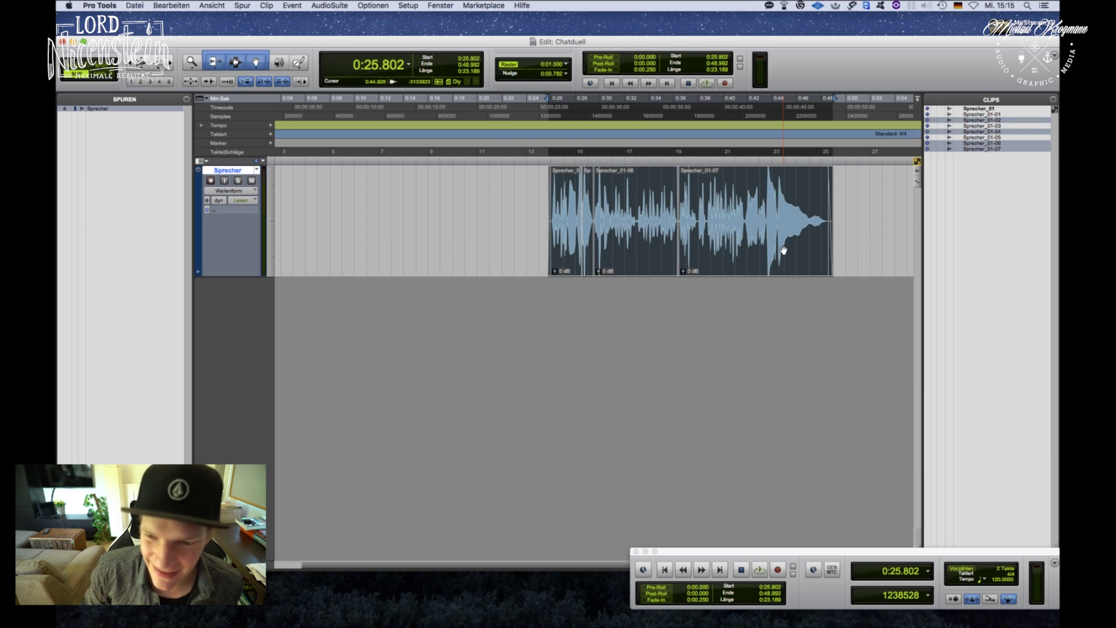
key(super+bracketright)
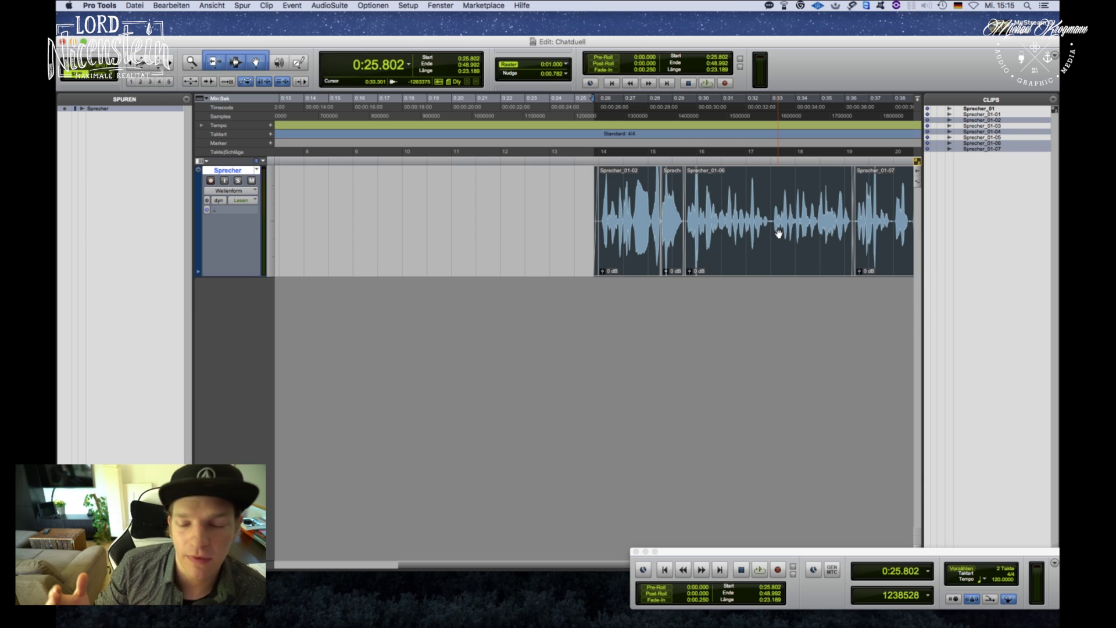
Examine the waveform of clip Sprecher_01-06 around 0:32.3 up close, marking a short quiet stretch at about 0:32.7.
click(753, 184)
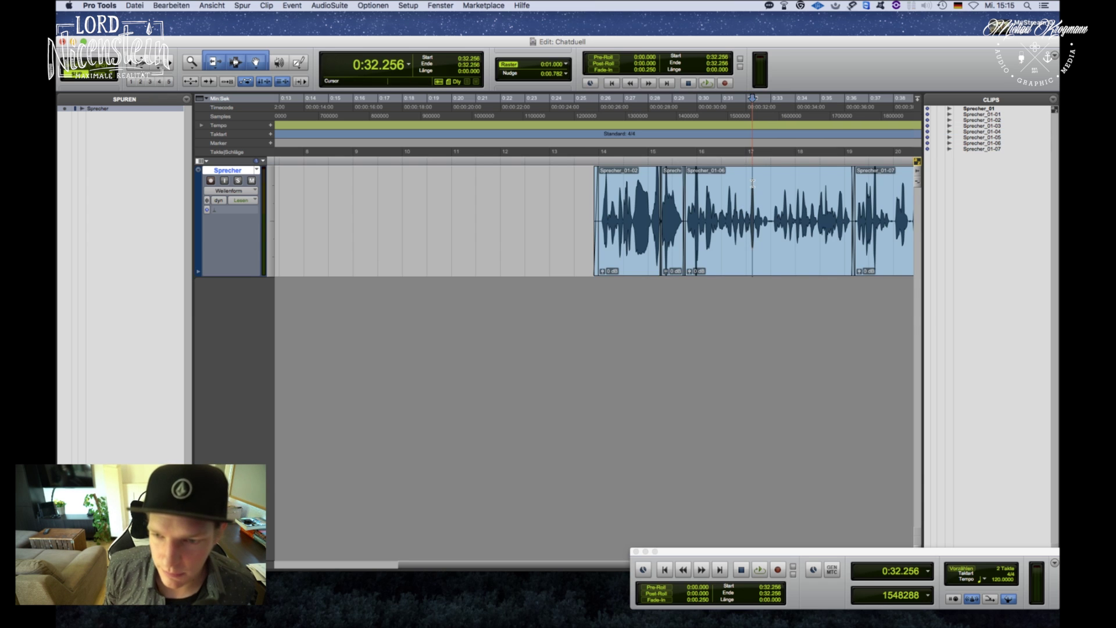
key(super+bracketright)
key(super+bracketright)
key(super+bracketright)
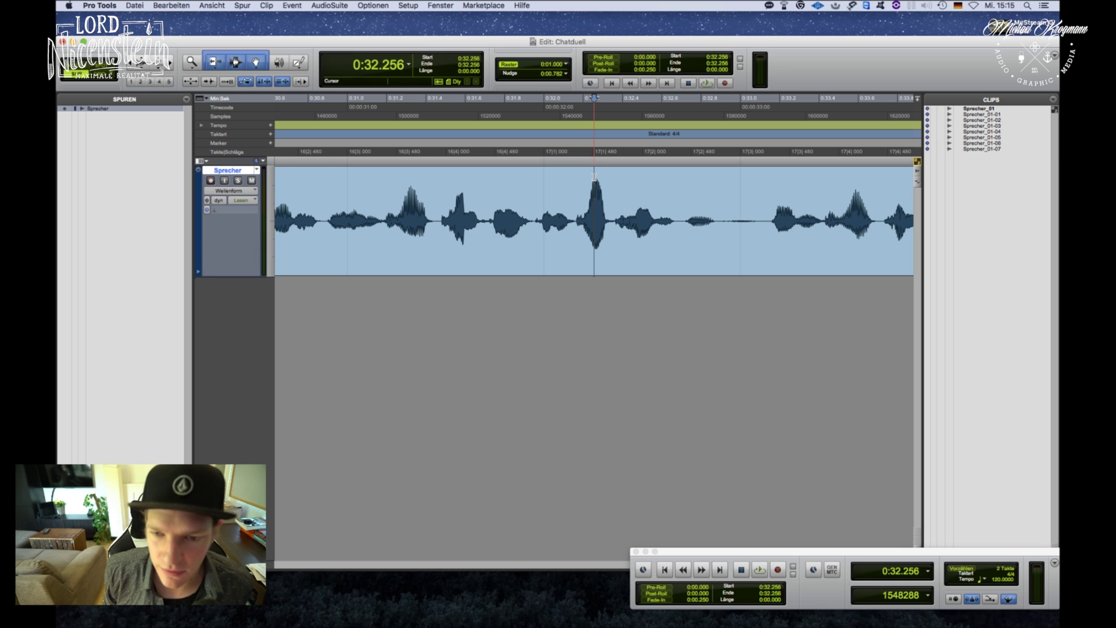
drag(678, 221, 685, 221)
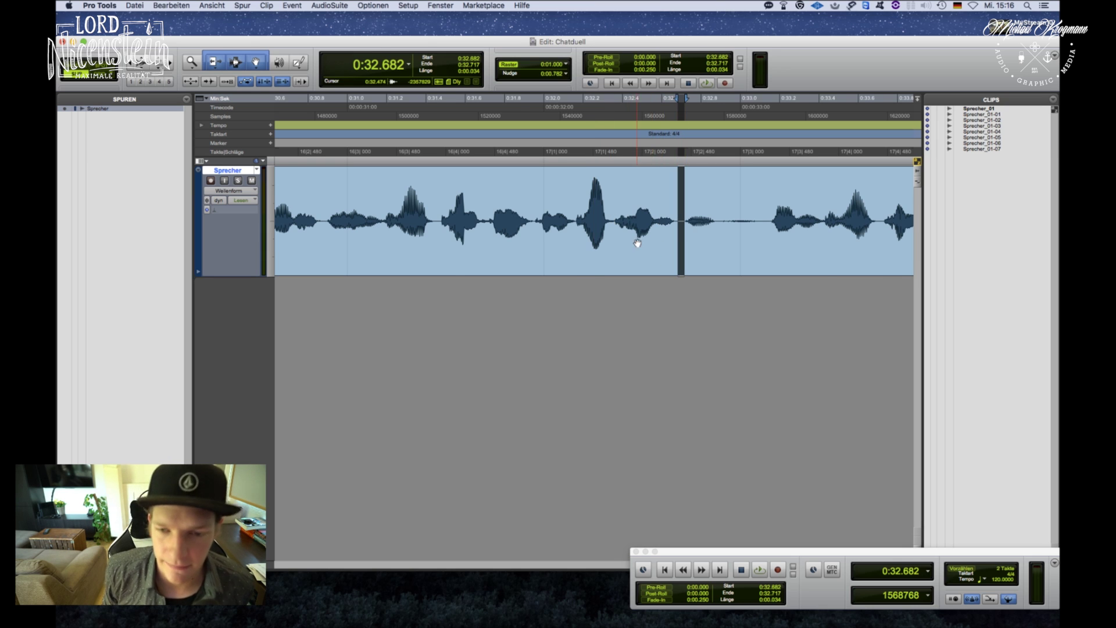
click(645, 232)
key(super+bracketleft)
key(super+bracketleft)
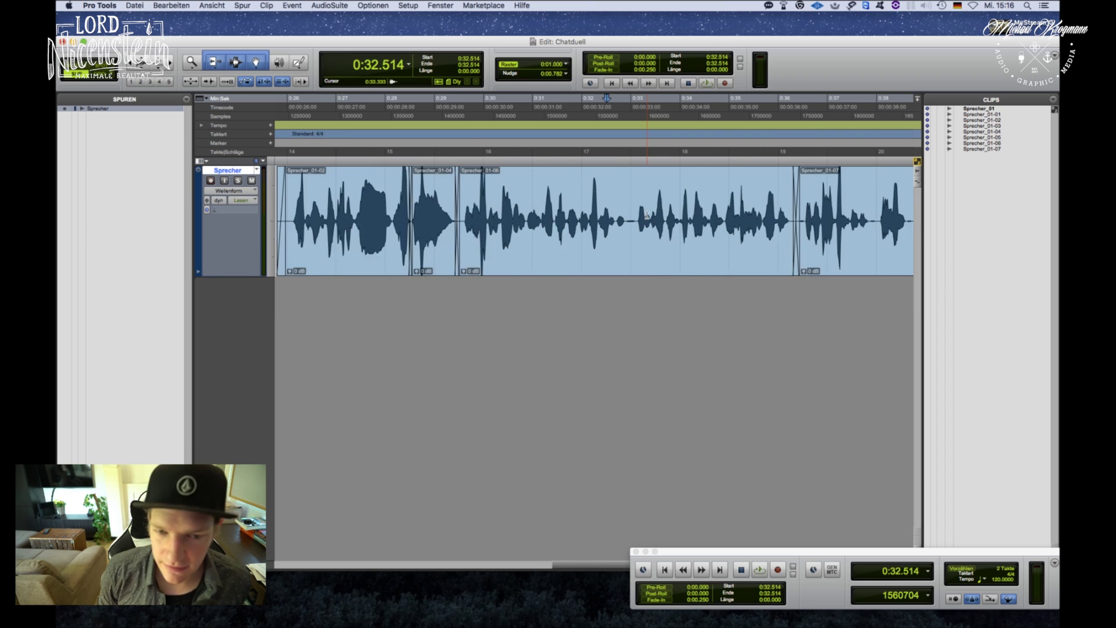
key(super+bracketleft)
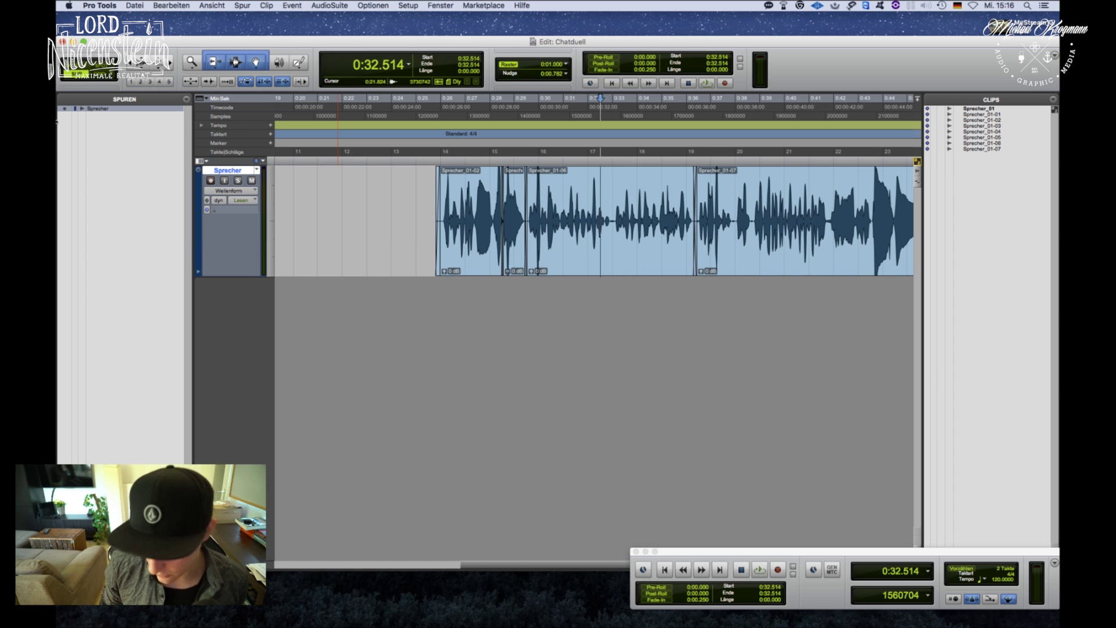
Insert Softube's Tube-Tech CL 1B (mono) compressor in the Sprecher track's second insert slot and return to the Edit window.
key(super+equal)
click(682, 114)
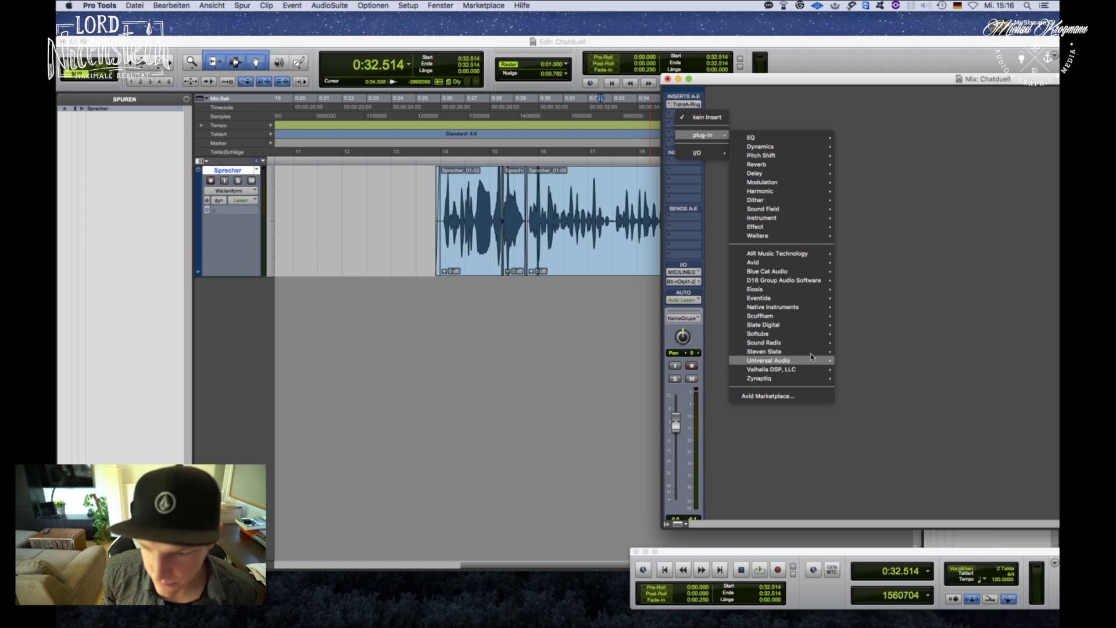
mouse_move(817, 343)
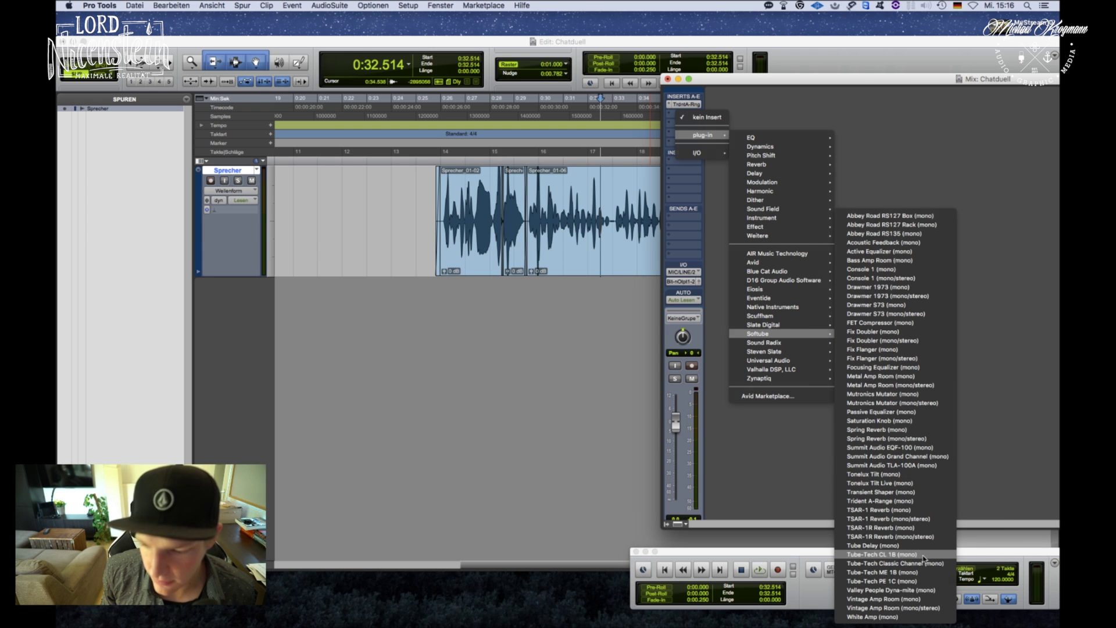
click(923, 555)
key(super+equal)
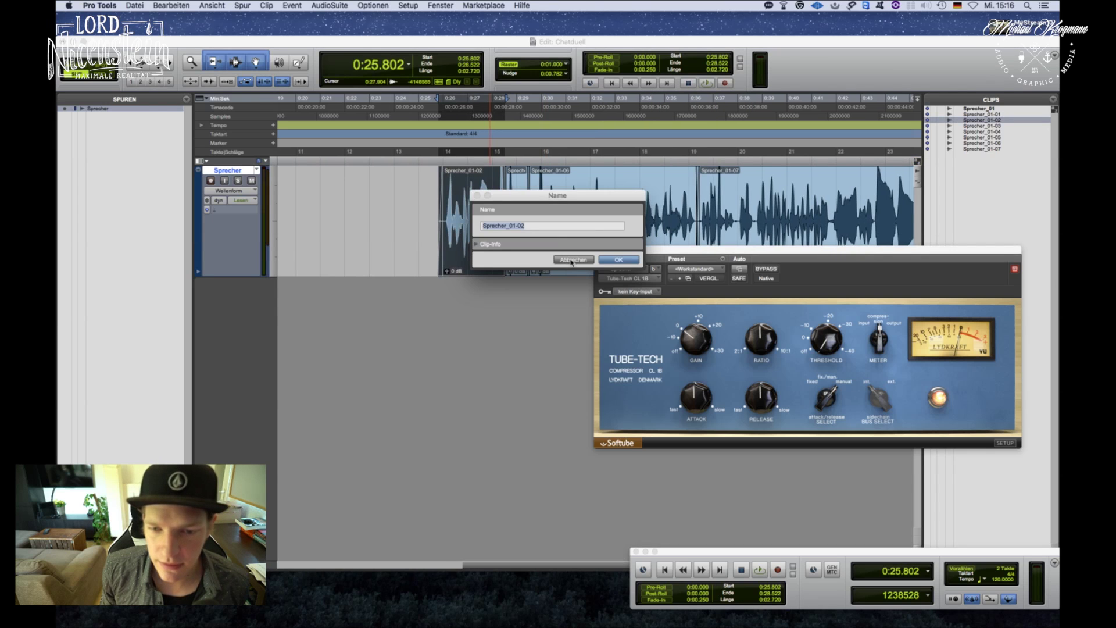
Cancel the clip renaming, select clips Sprecher_01-02 through Sprecher_01-07, start playback and move the compressor clear of the waveform.
click(572, 261)
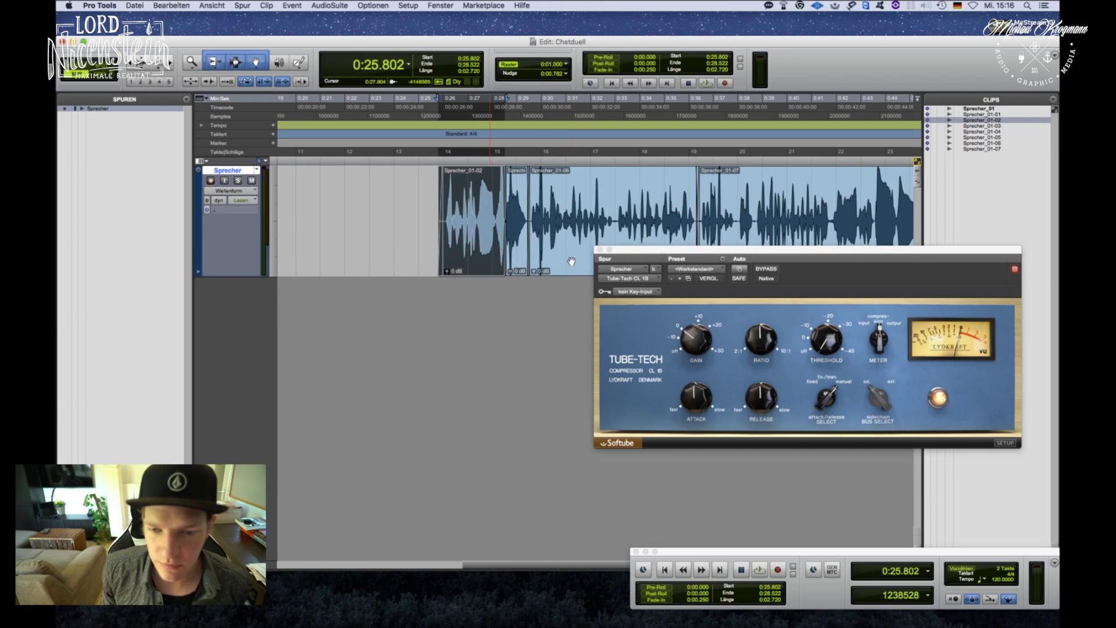
click(580, 267)
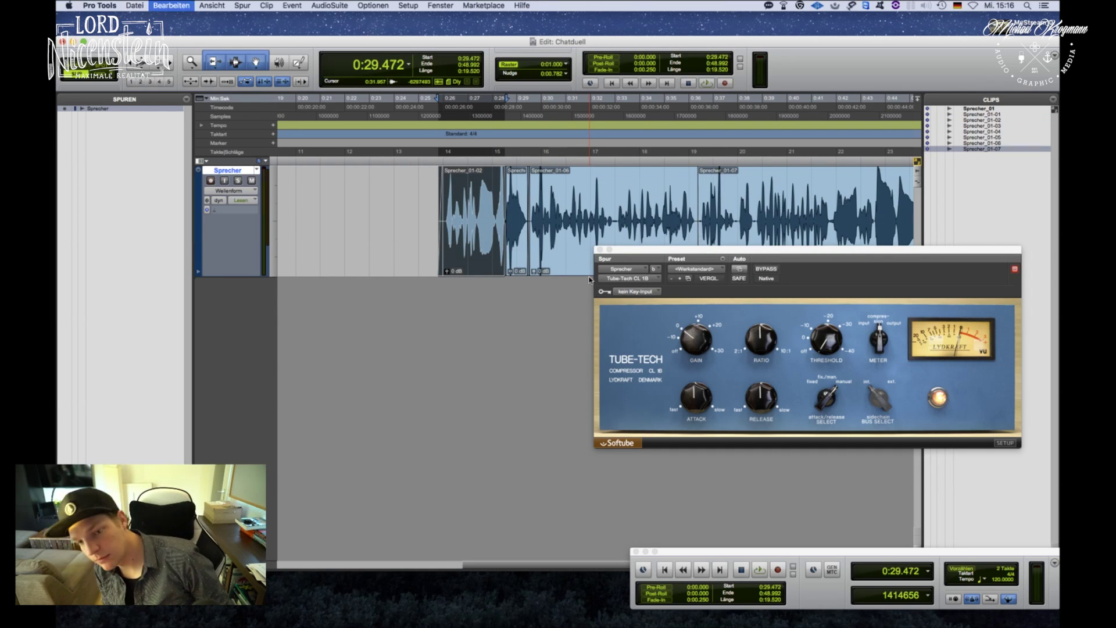
shift+click(487, 252)
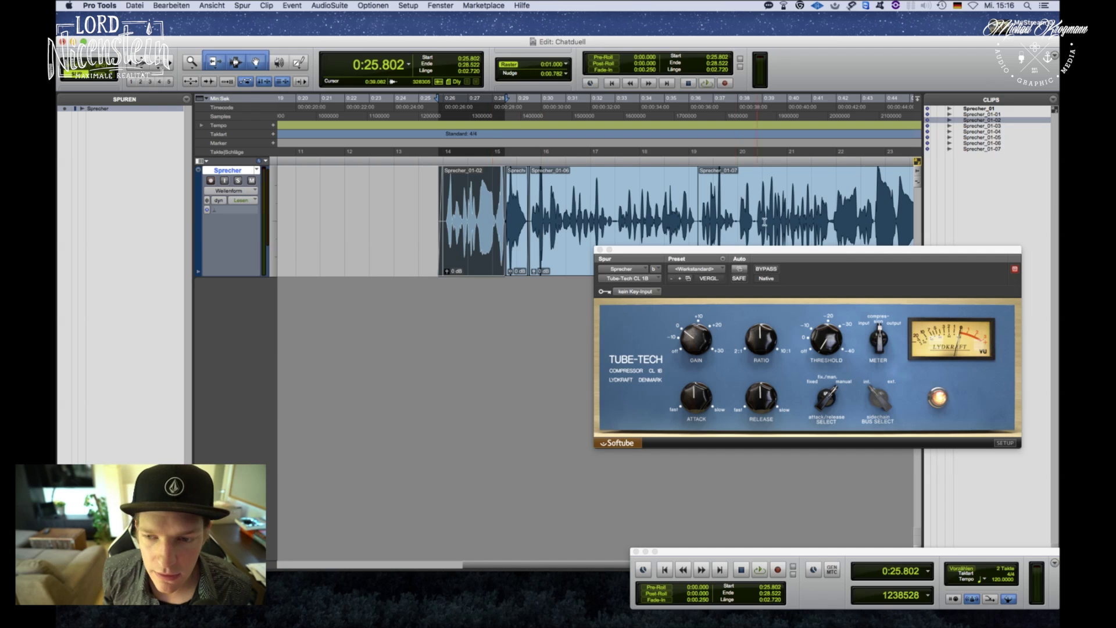
scroll(782, 240, right, 5)
key(space)
drag(782, 249, 590, 280)
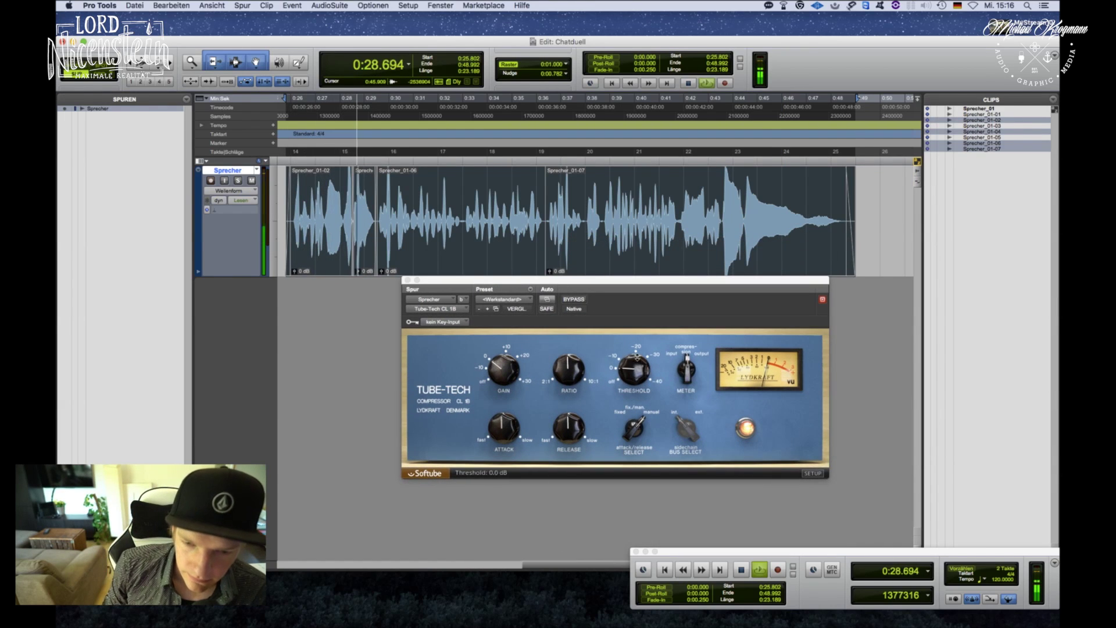
Adjust the compressor's Threshold and Release and set its Ratio to 5.5 while the voice plays, ending with playback stopped.
drag(672, 386, 672, 381)
drag(569, 370, 568, 376)
drag(504, 428, 569, 425)
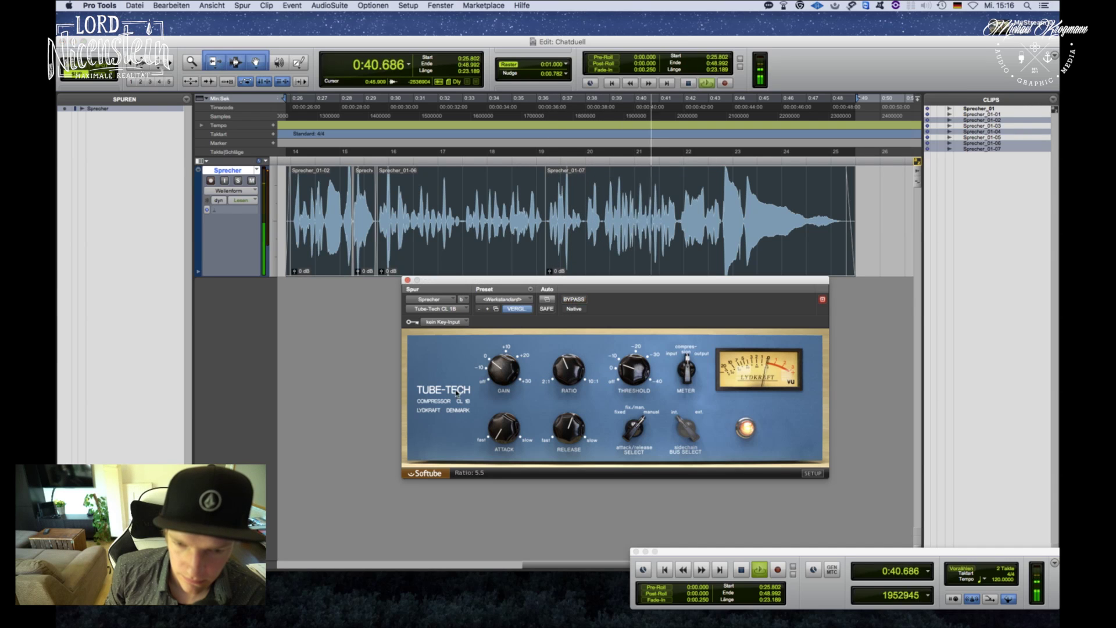
key(space)
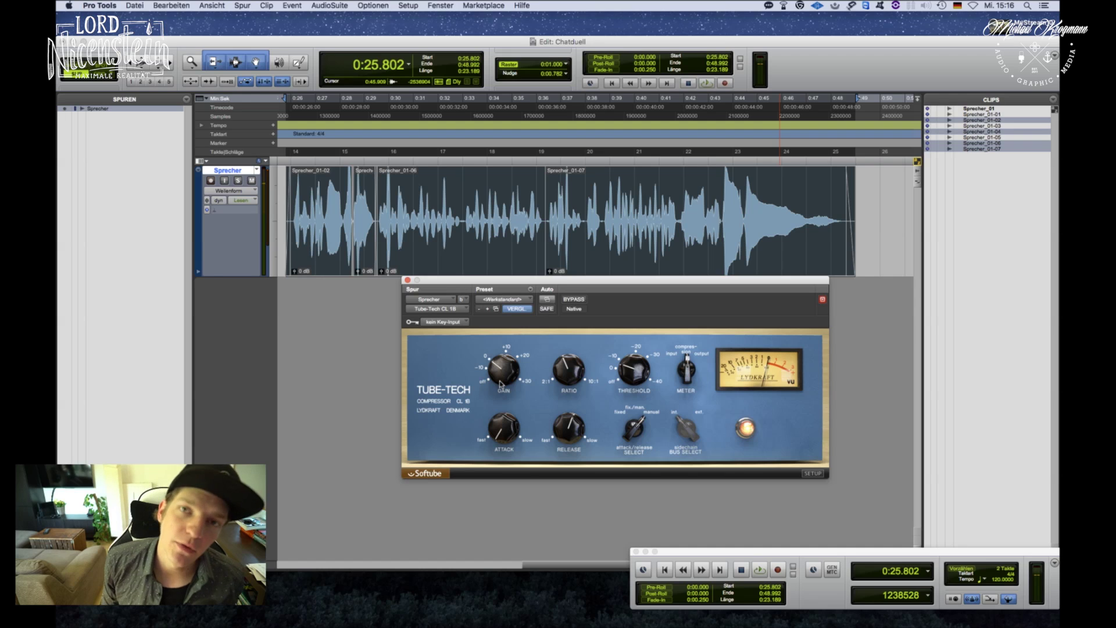
Raise the compressor's Gain, replay the selected voice clips, close the compressor and stop playback.
drag(505, 381, 525, 372)
key(space)
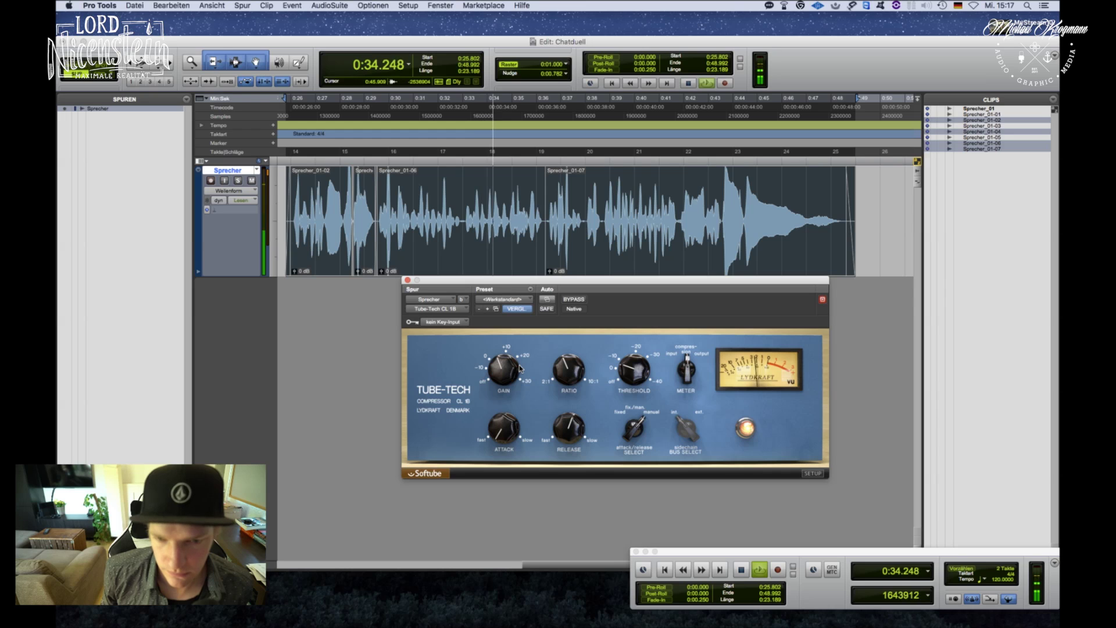
click(408, 281)
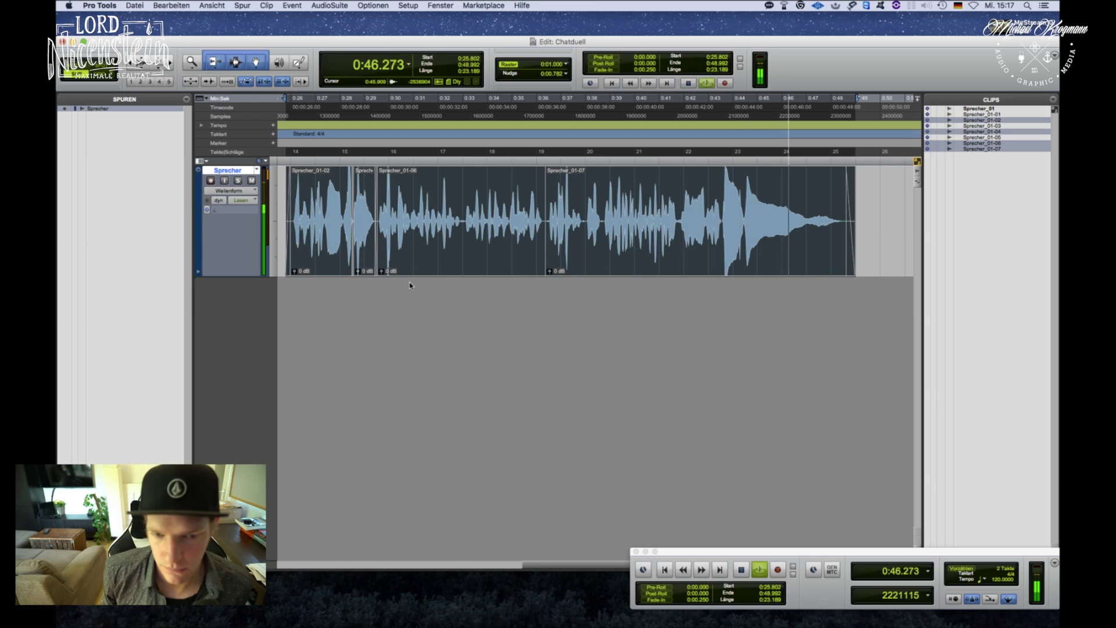
key(space)
Insert Slate Digital's Virtual Tape Machines (mono) in the Sprecher track's third insert slot.
key(super+equal)
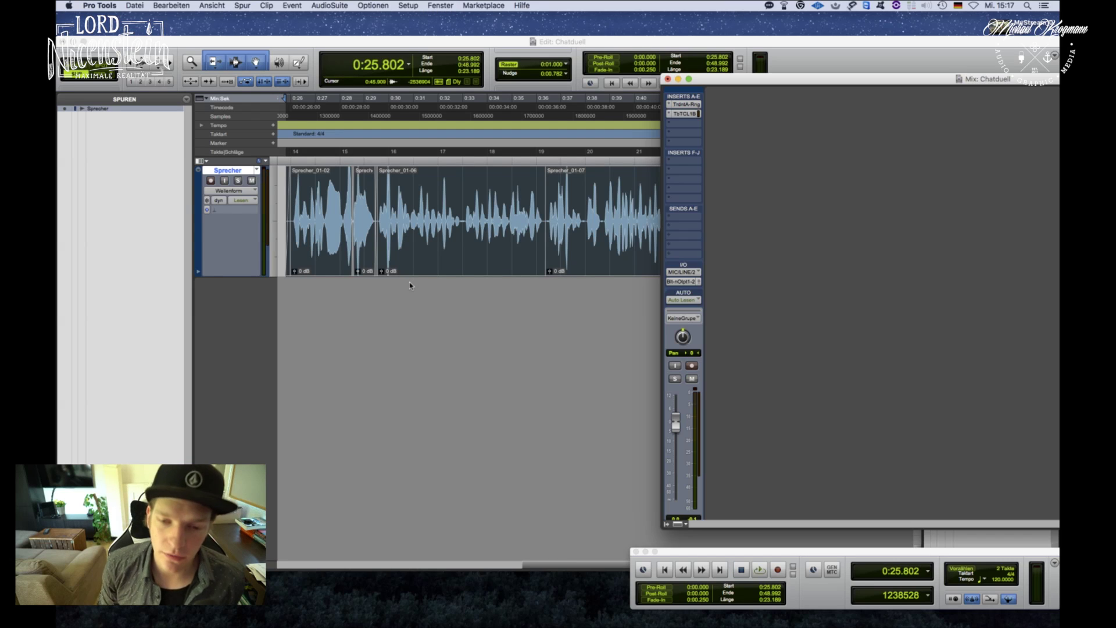
click(698, 125)
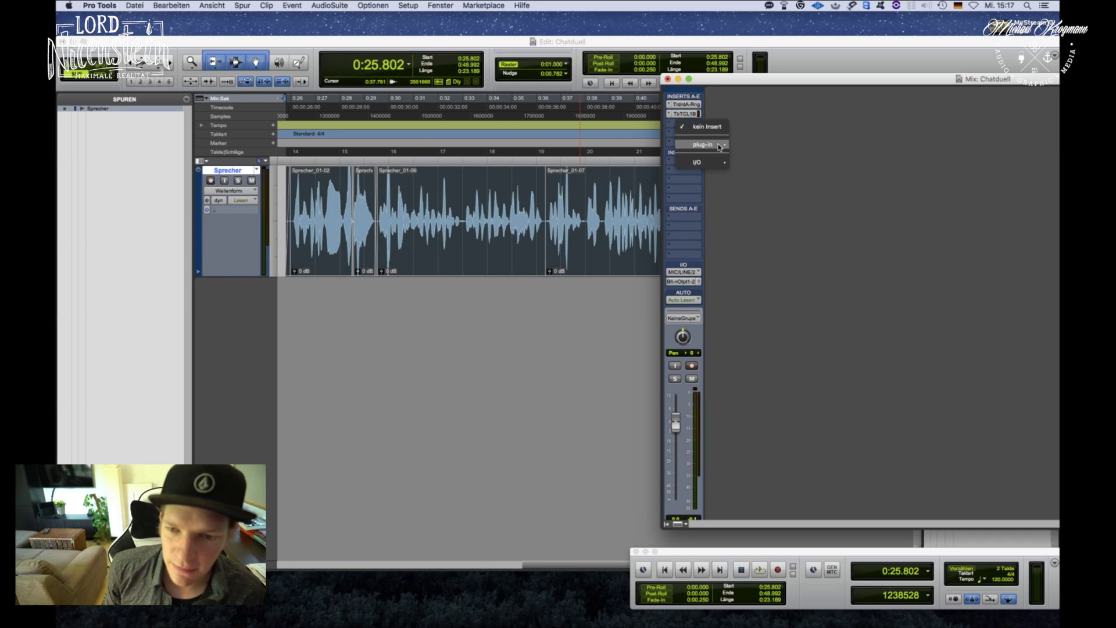
mouse_move(705, 145)
mouse_move(742, 154)
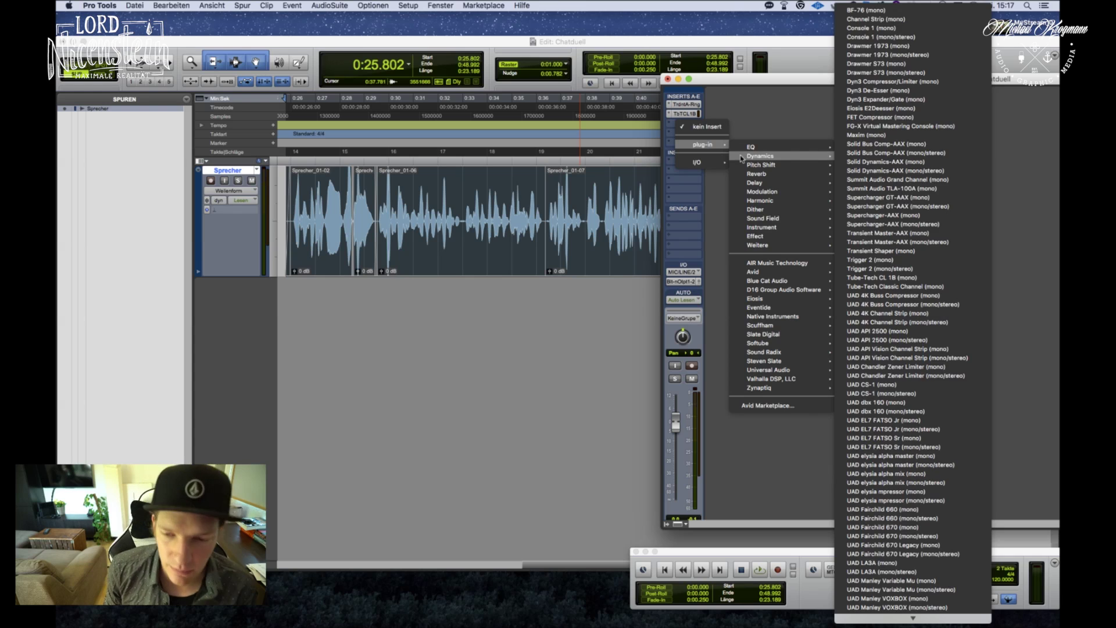
mouse_move(806, 371)
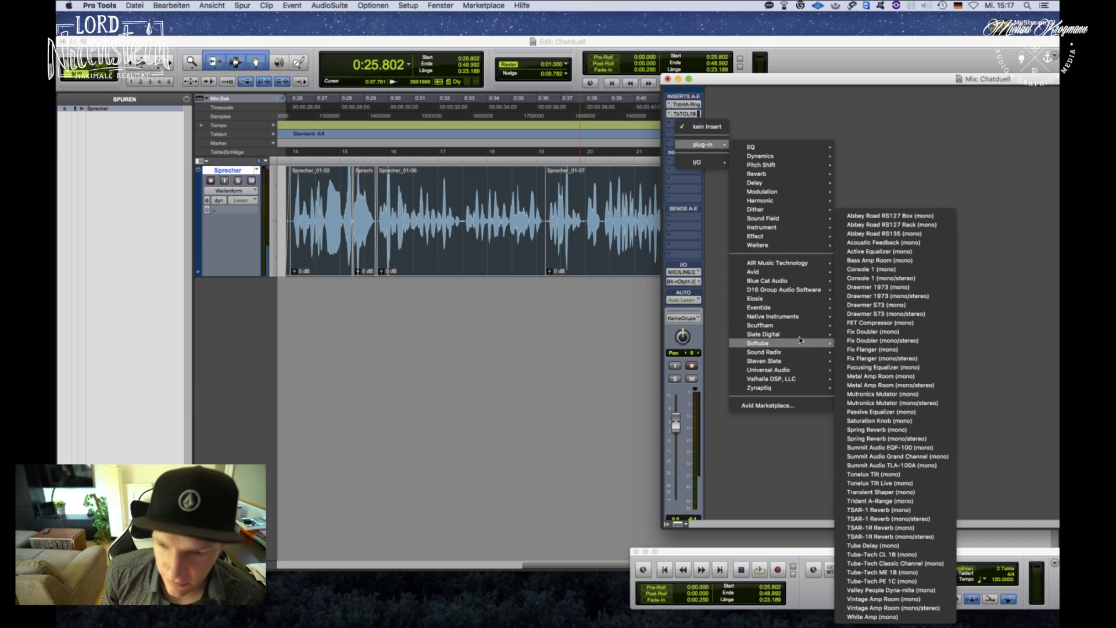
mouse_move(803, 339)
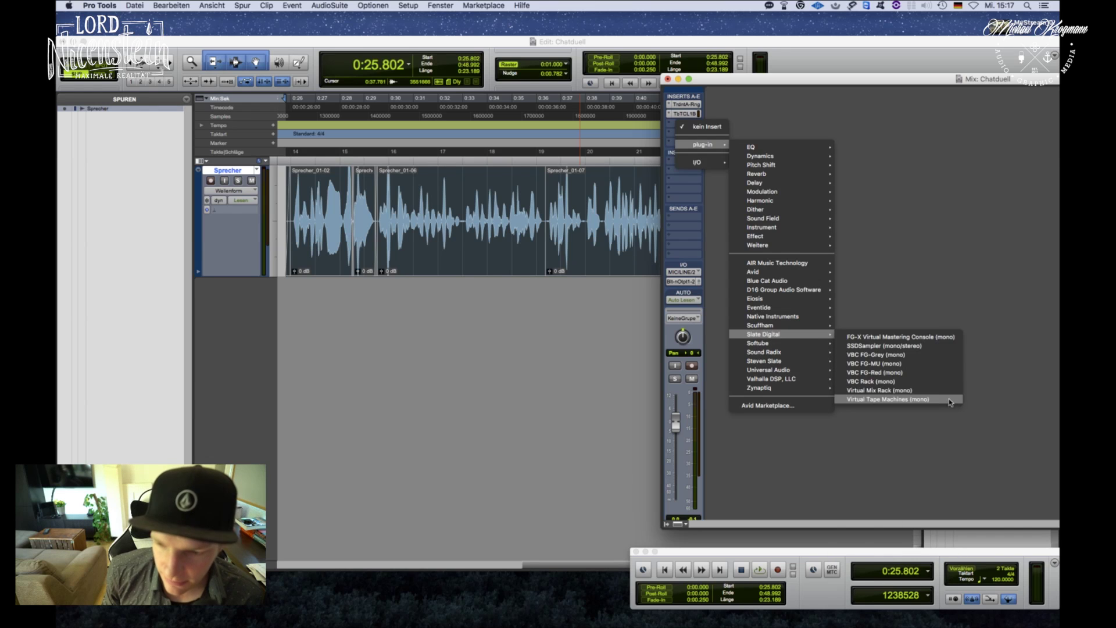
click(924, 400)
Listen to the voice through Virtual Tape Machines with its default preset, close the plug-in and stop playback.
key(space)
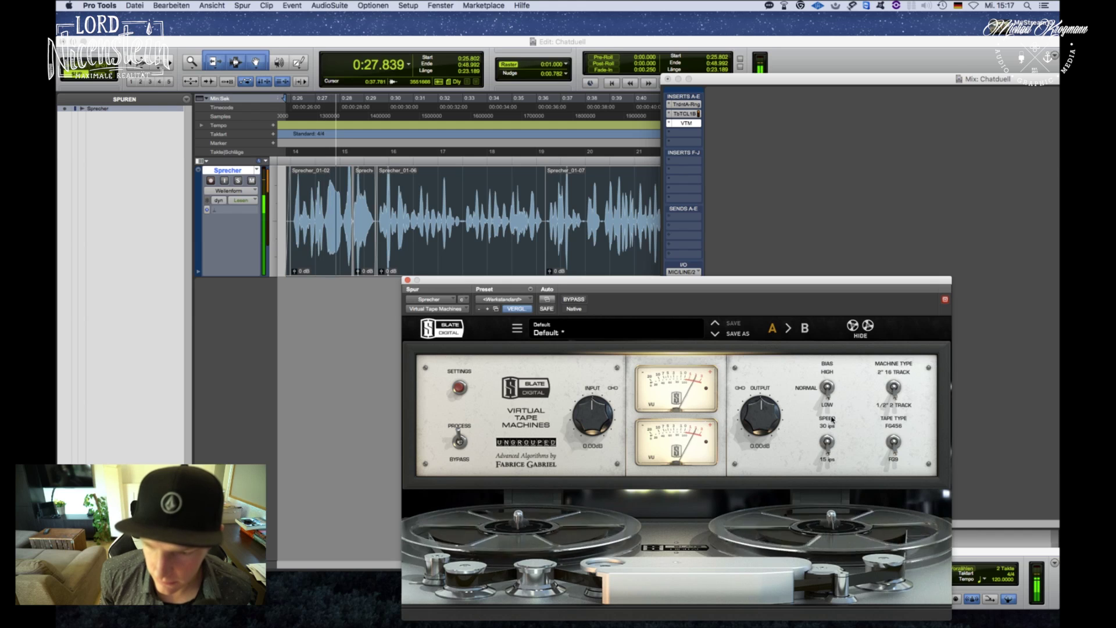
click(903, 407)
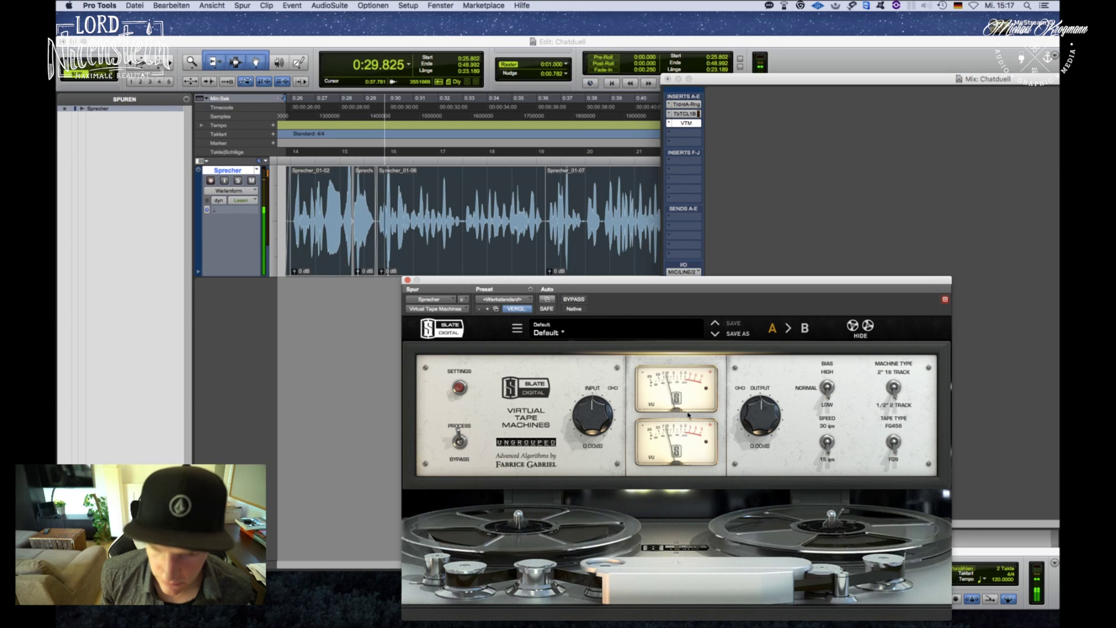
click(407, 279)
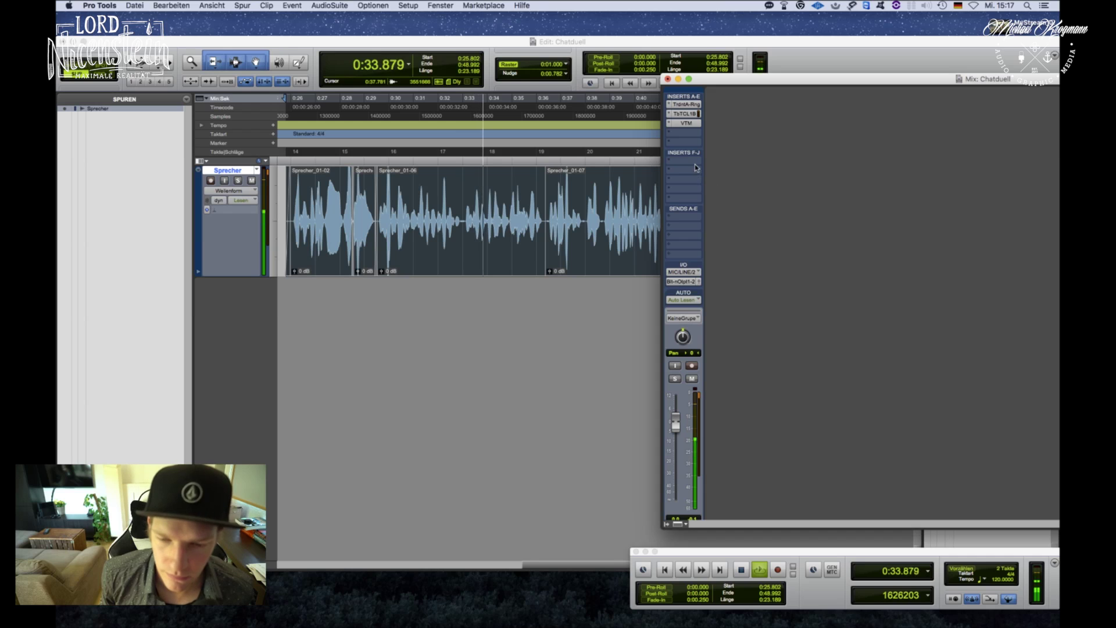
key(space)
Insert the Eiosis E2Deesser (mono) in the Sprecher track's fourth insert slot.
click(691, 135)
mouse_move(704, 153)
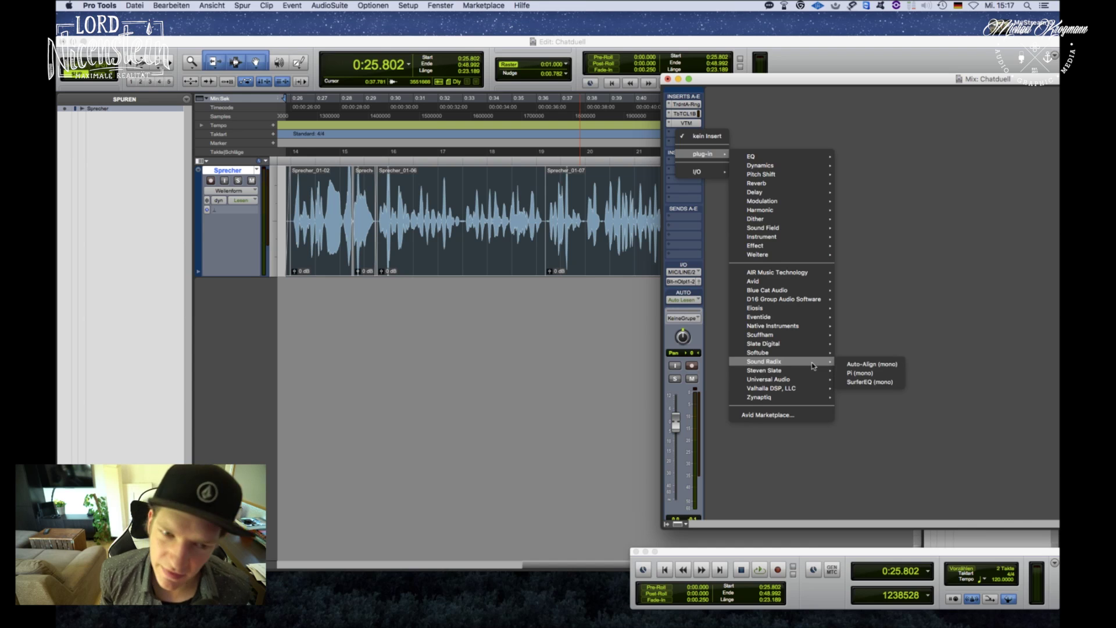
mouse_move(810, 314)
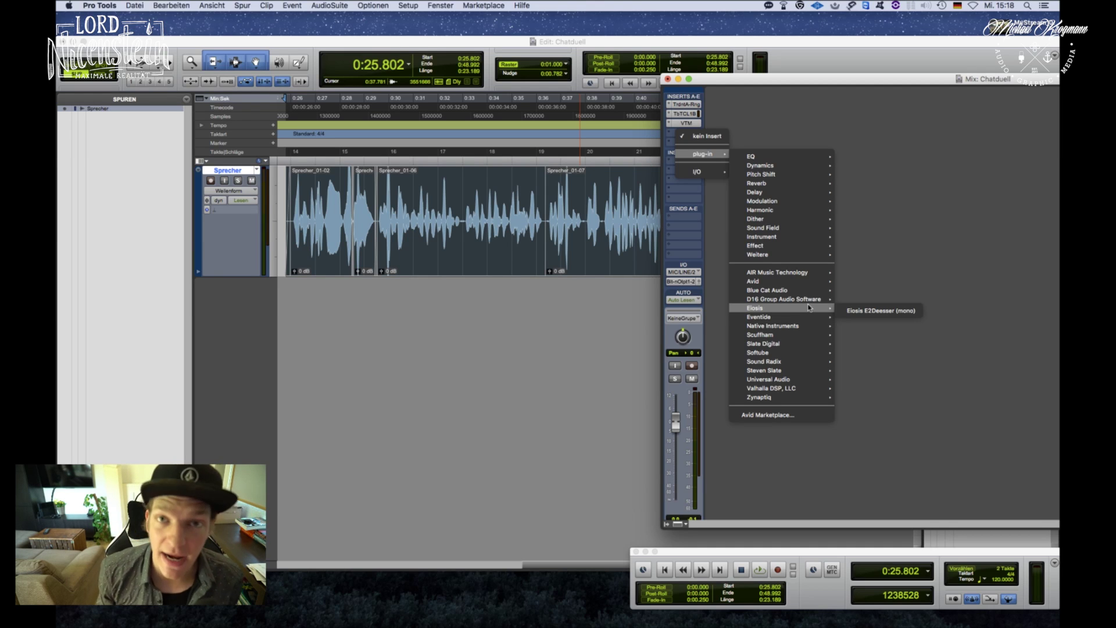
click(865, 309)
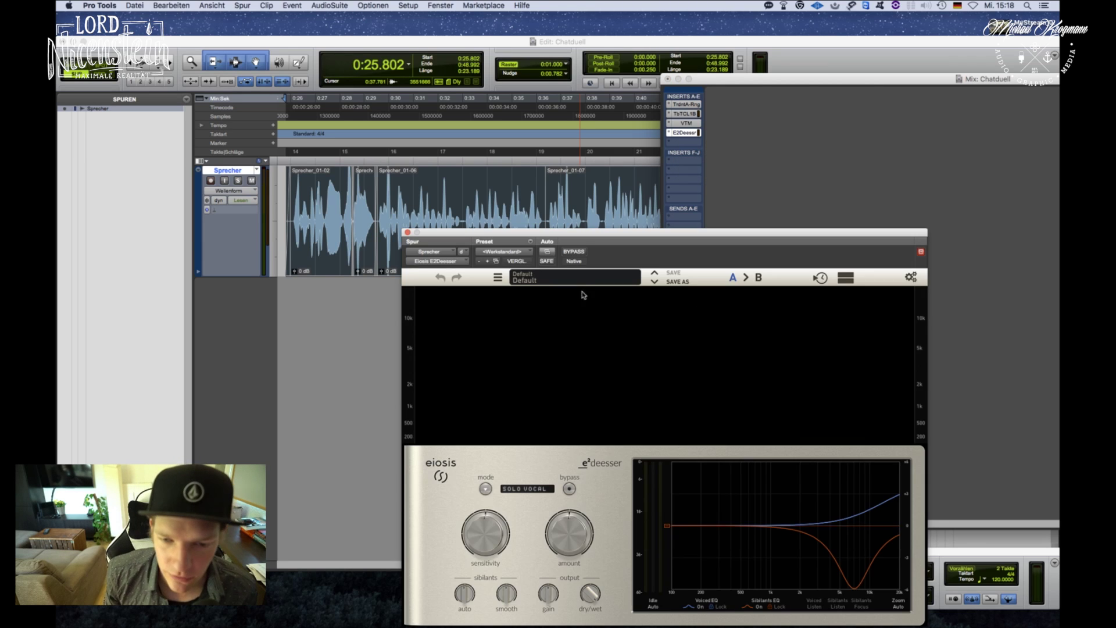
Load the Classic De-essing preset Wide & HiCut & Notch in the de-esser.
click(579, 282)
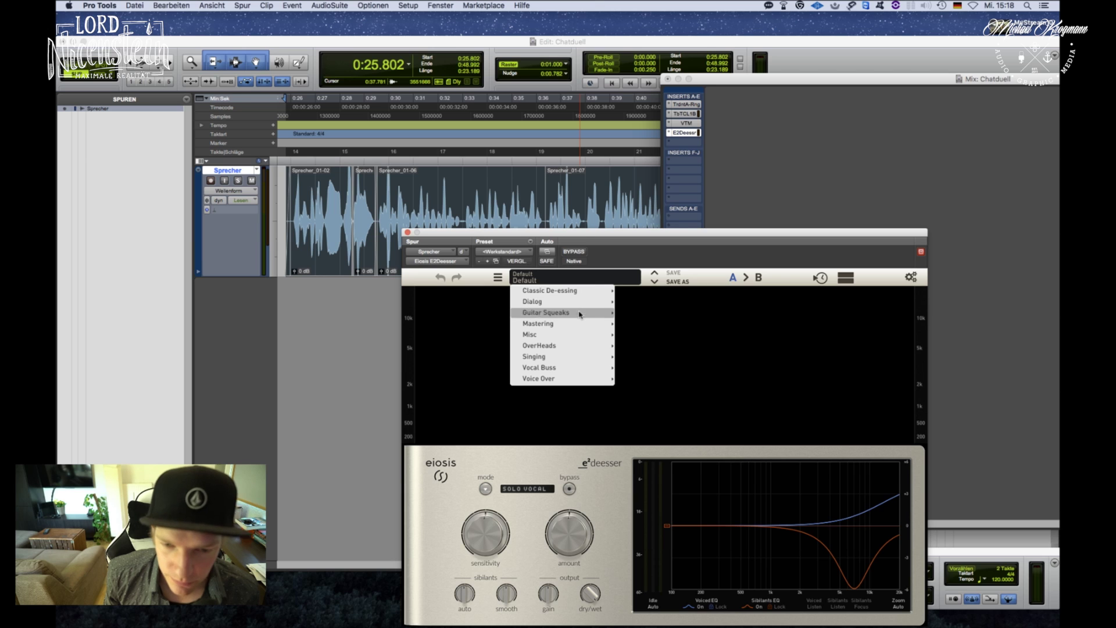
mouse_move(579, 378)
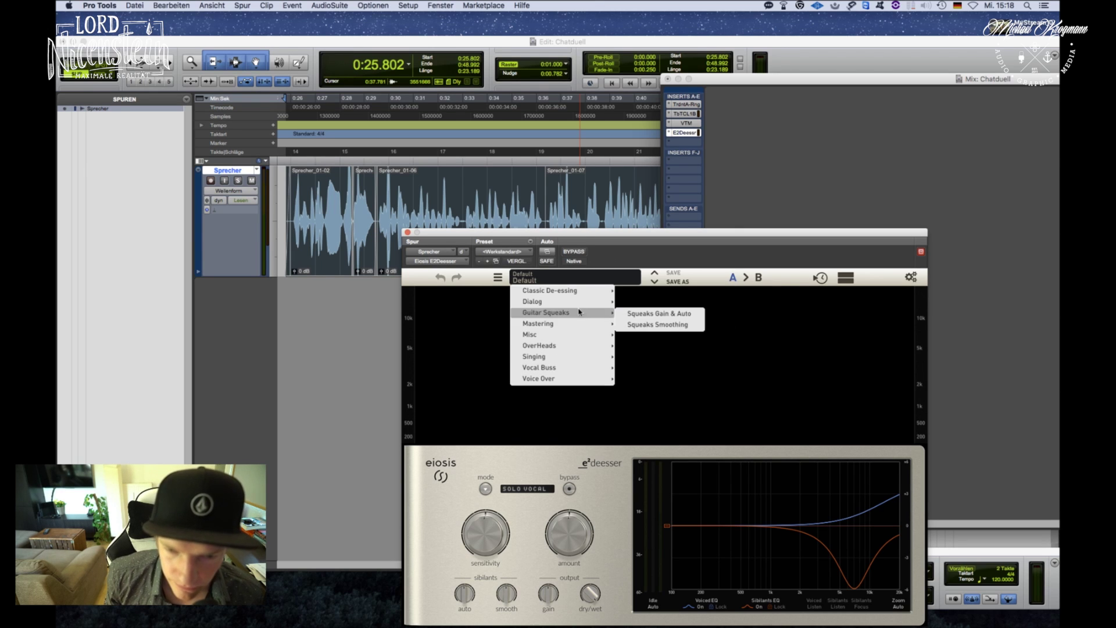
mouse_move(581, 291)
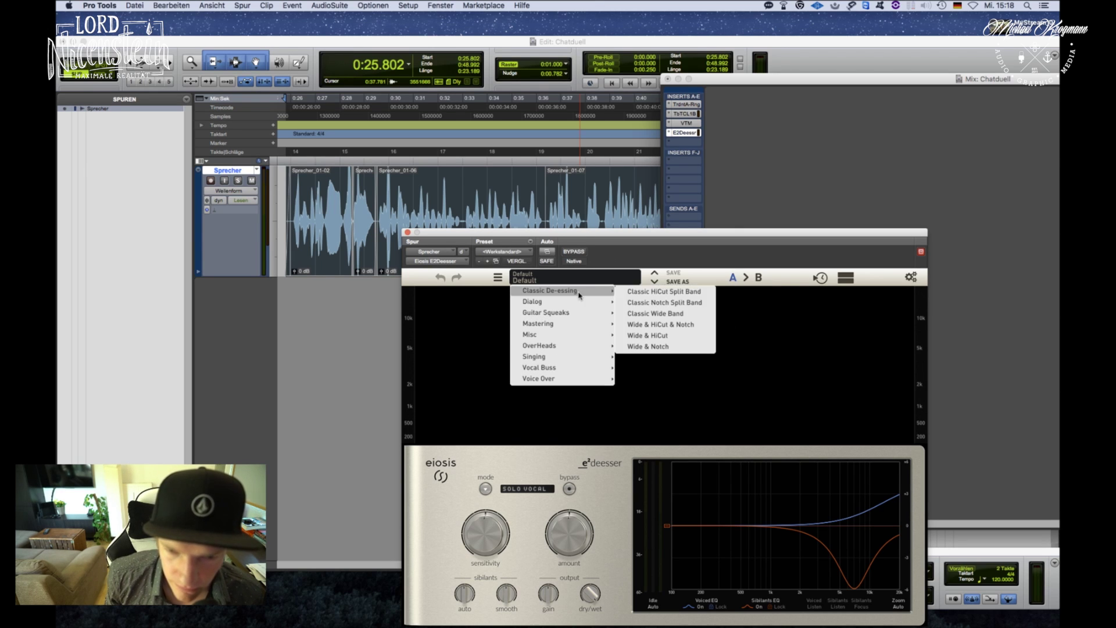
click(705, 326)
Fine-tune the de-esser's Amount while the voice plays, close the plug-in and replay the selection.
key(space)
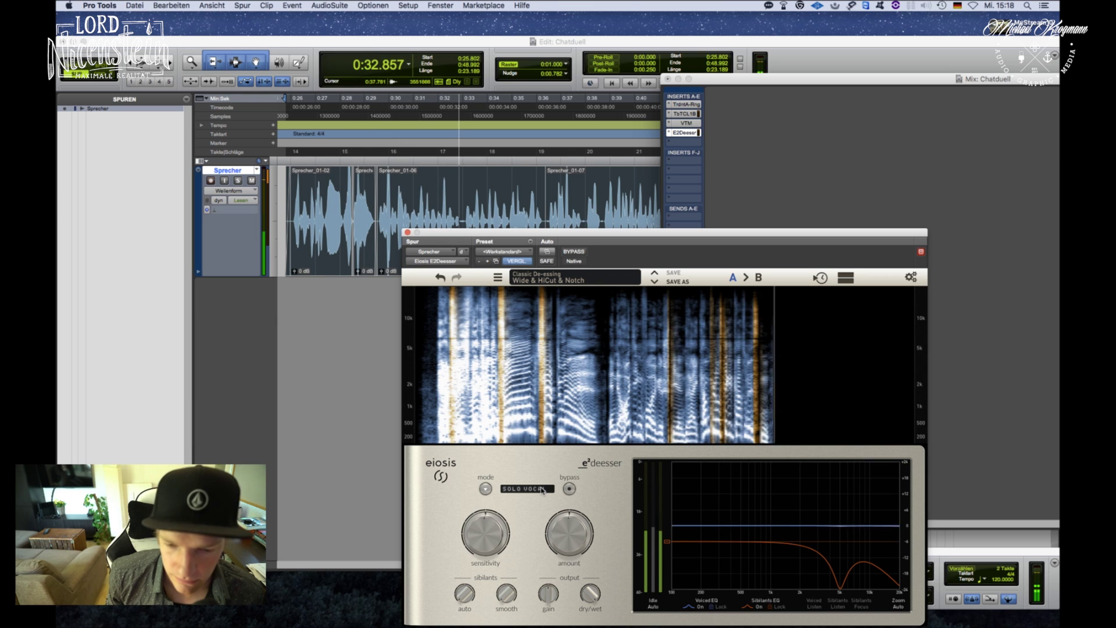
click(571, 531)
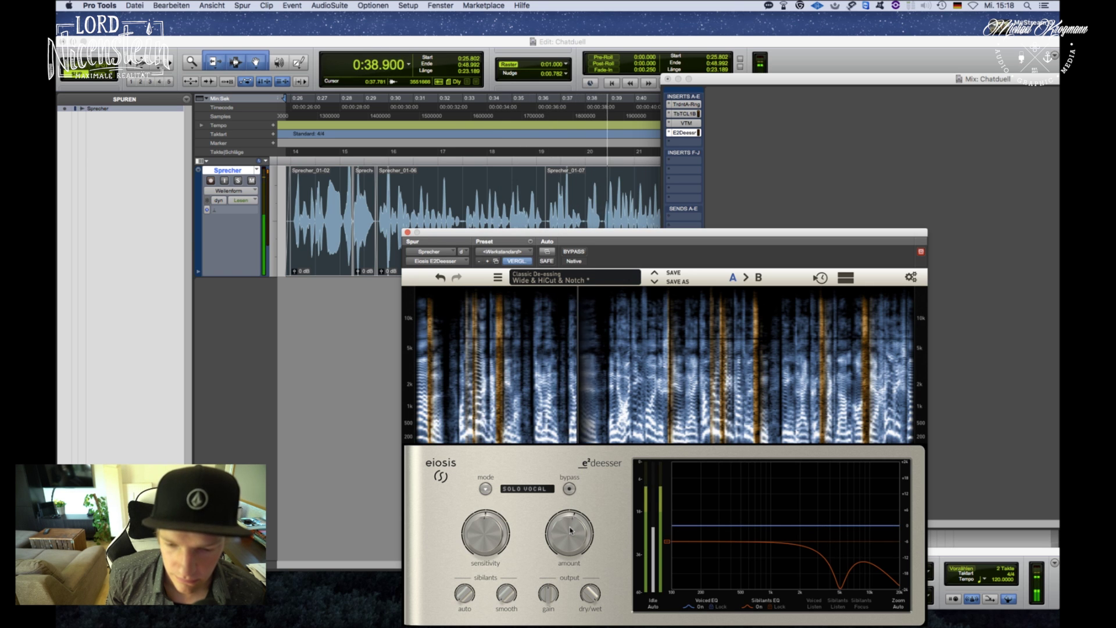
mouse_move(570, 531)
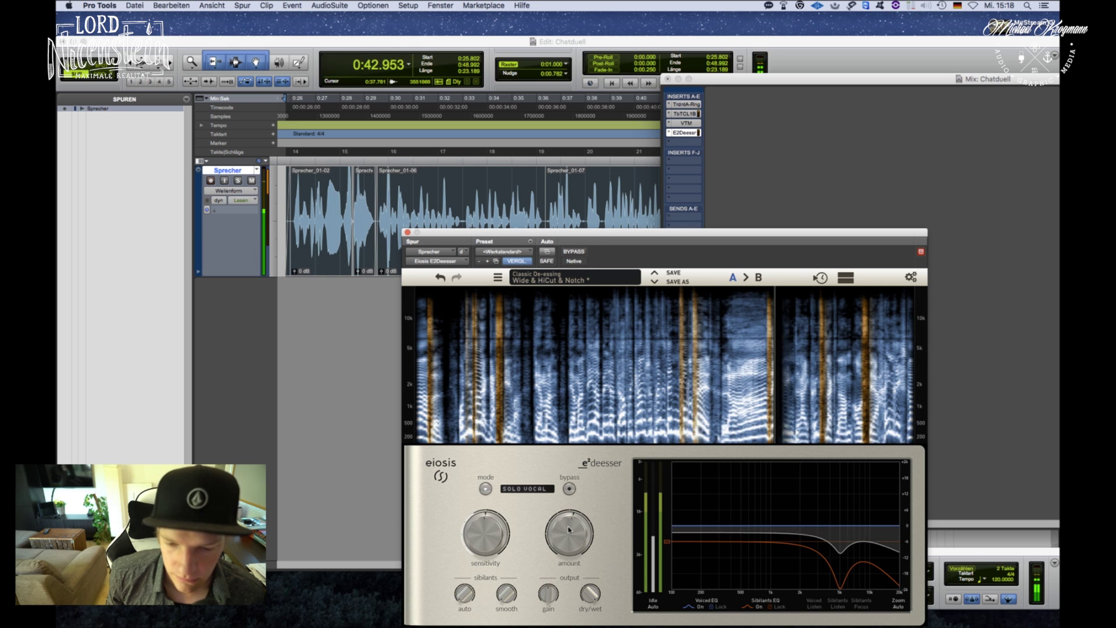
drag(568, 529, 568, 519)
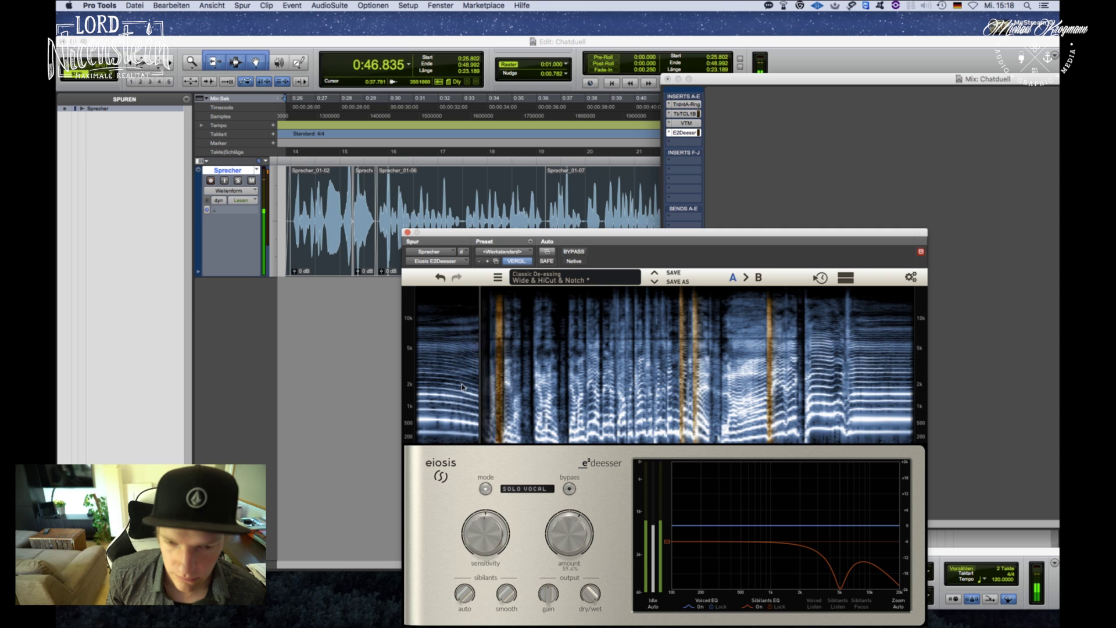
click(407, 232)
key(space)
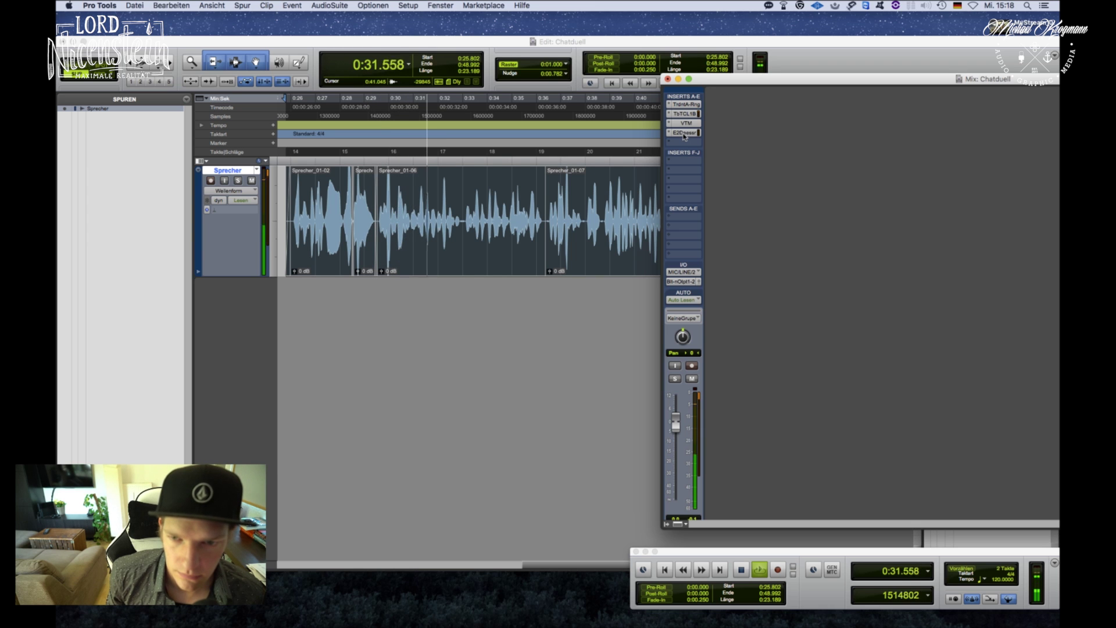
key(space)
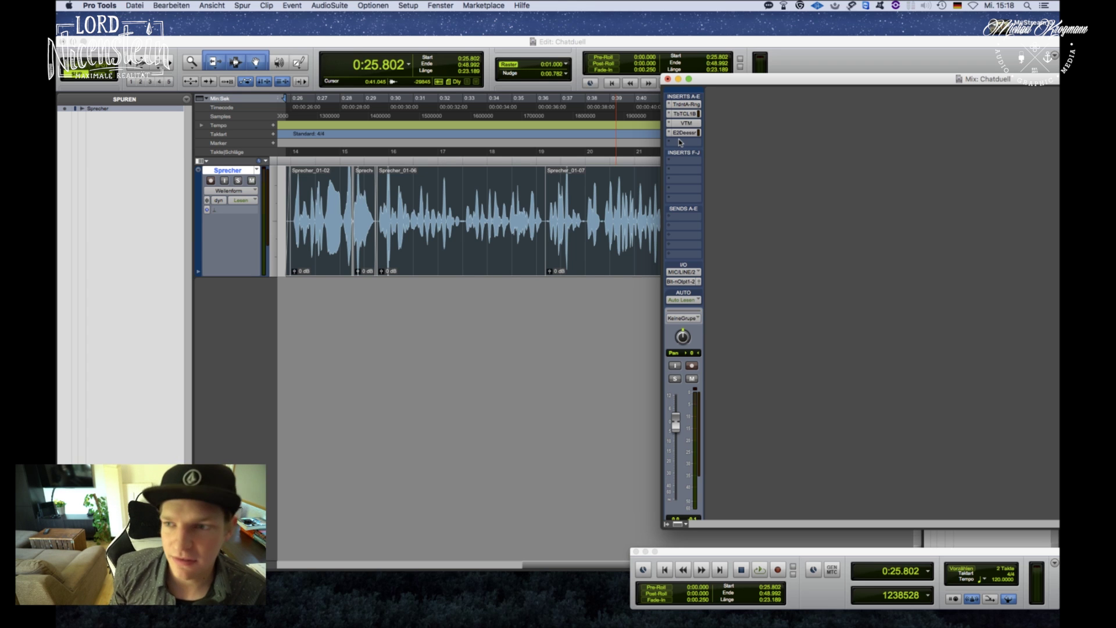
Insert Slate Digital's Virtual Mix Rack in the fifth insert slot and load AirEQ Air with about 3.27 dB of Air during playback.
click(690, 142)
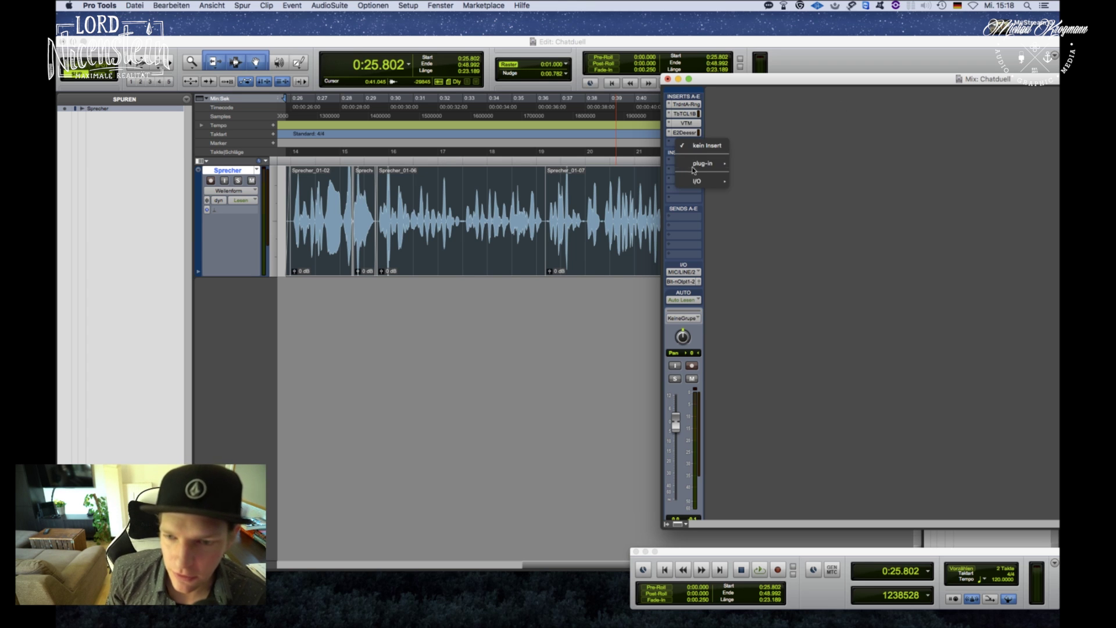
mouse_move(701, 164)
mouse_move(795, 368)
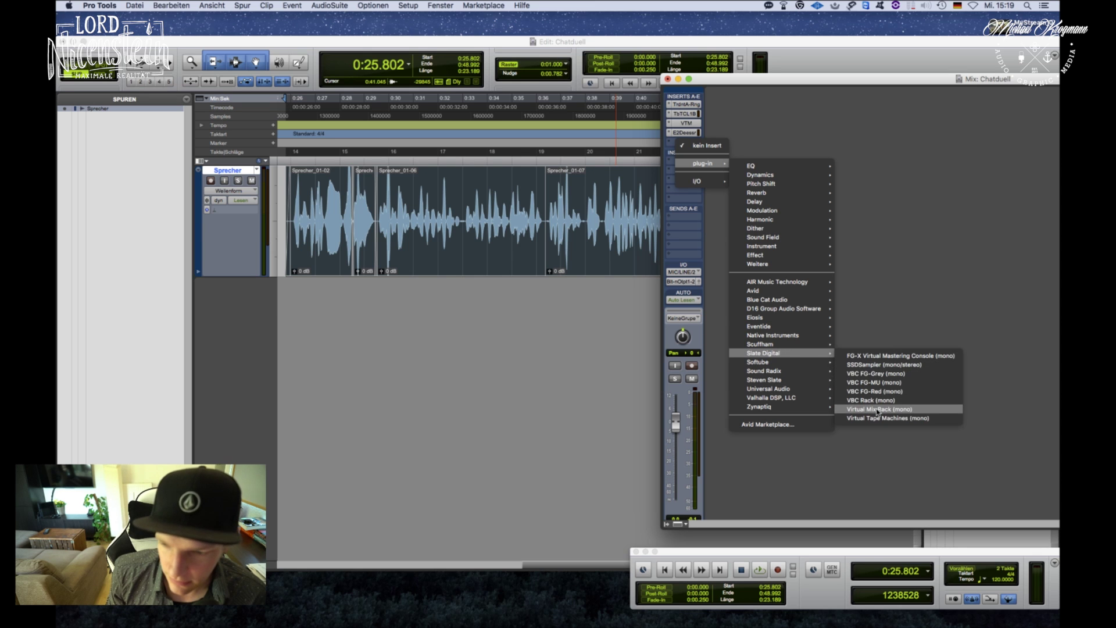
click(878, 411)
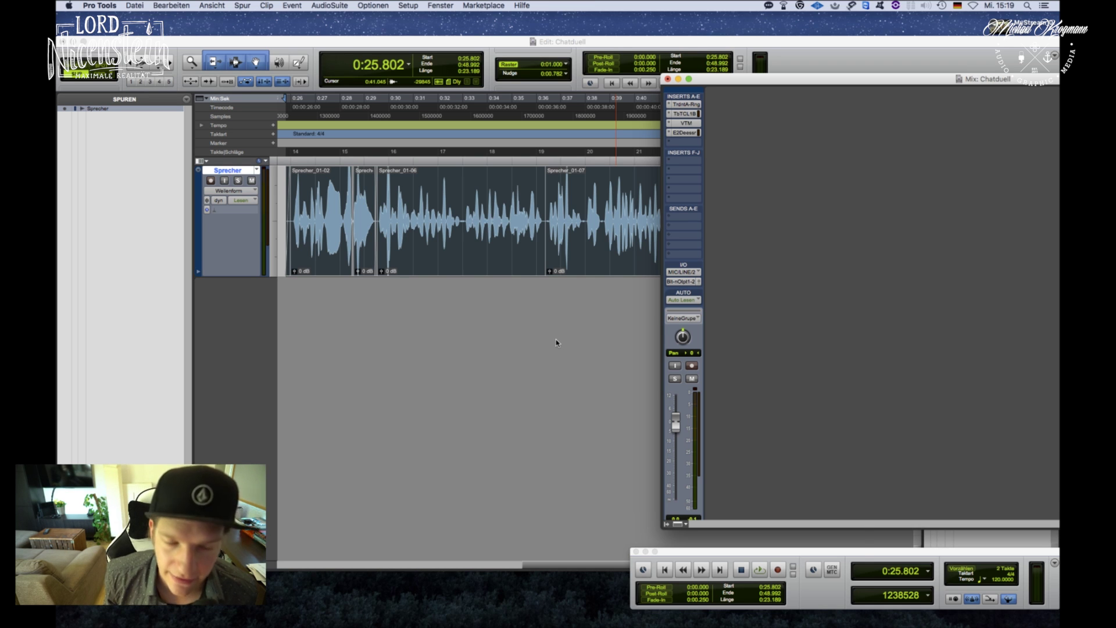
drag(463, 364, 574, 402)
key(space)
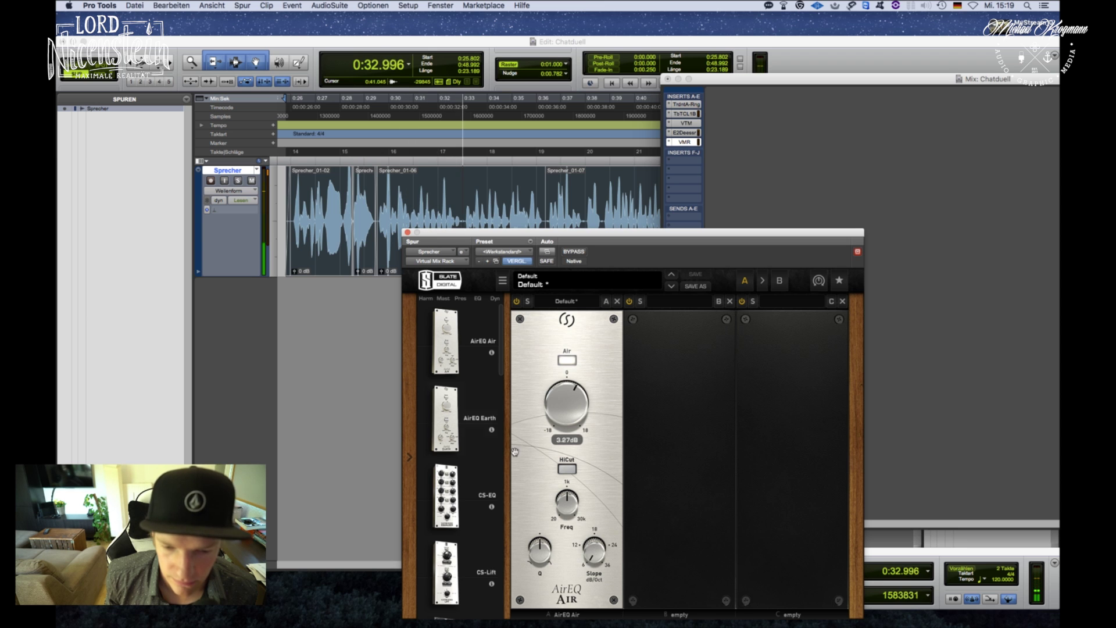
Browse the Virtual Mix Rack's module list while the voice plays, close the plug-in and stop playback.
scroll(498, 467, down, 10)
scroll(498, 467, down, 5)
scroll(496, 523, down, 6)
scroll(498, 598, down, 2)
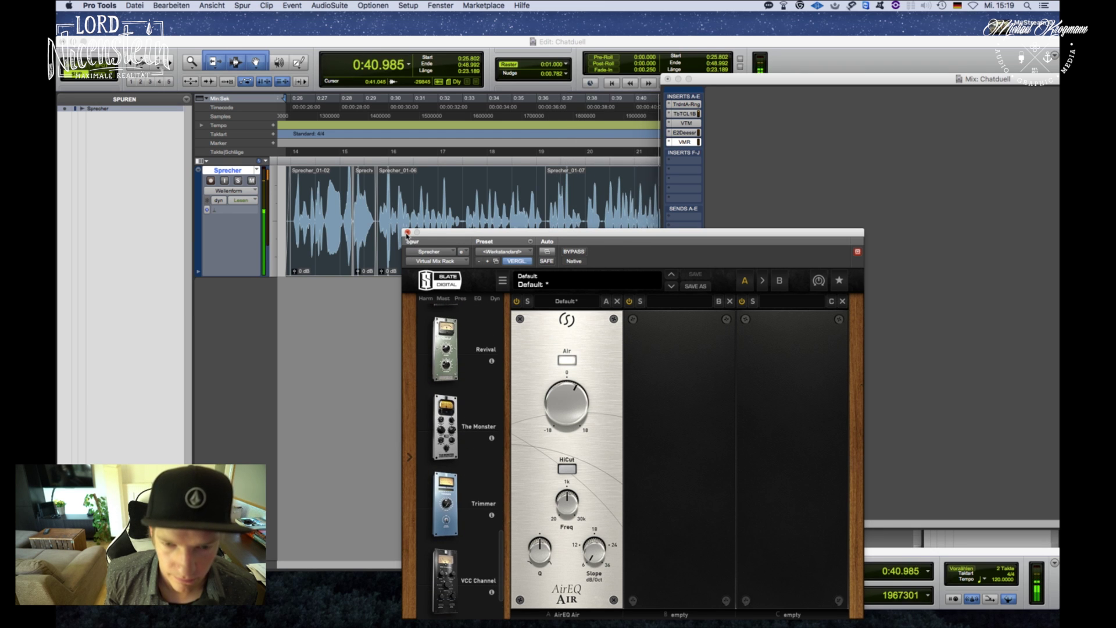
click(407, 232)
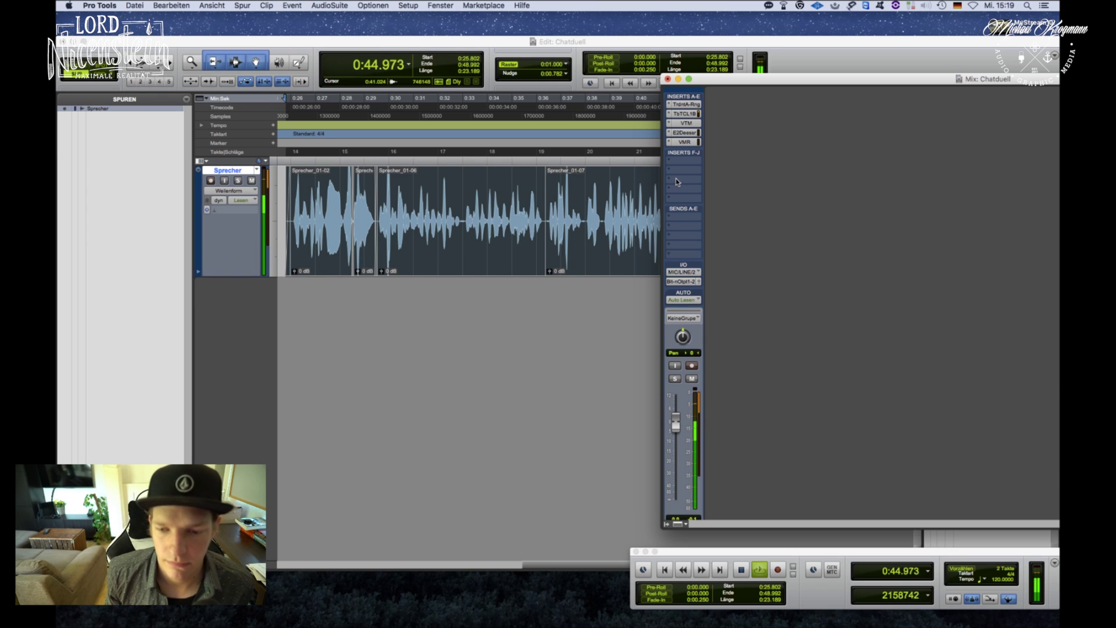
key(space)
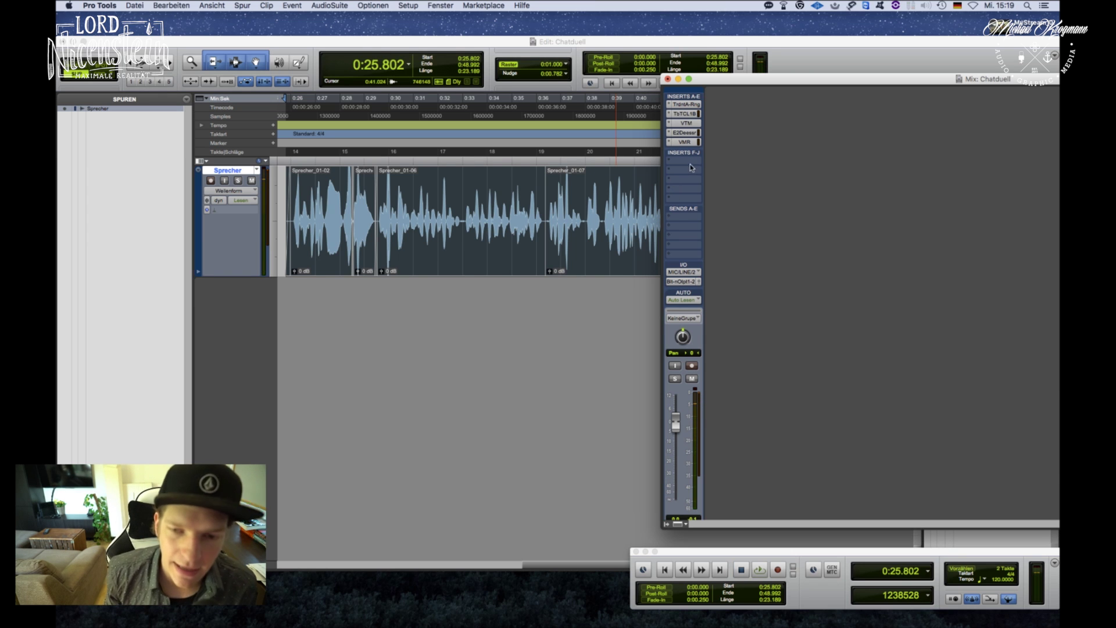
Insert the Universal Audio UAD Teletronix LA-2 (mono) in the Sprecher track's sixth insert slot.
click(689, 164)
mouse_move(703, 182)
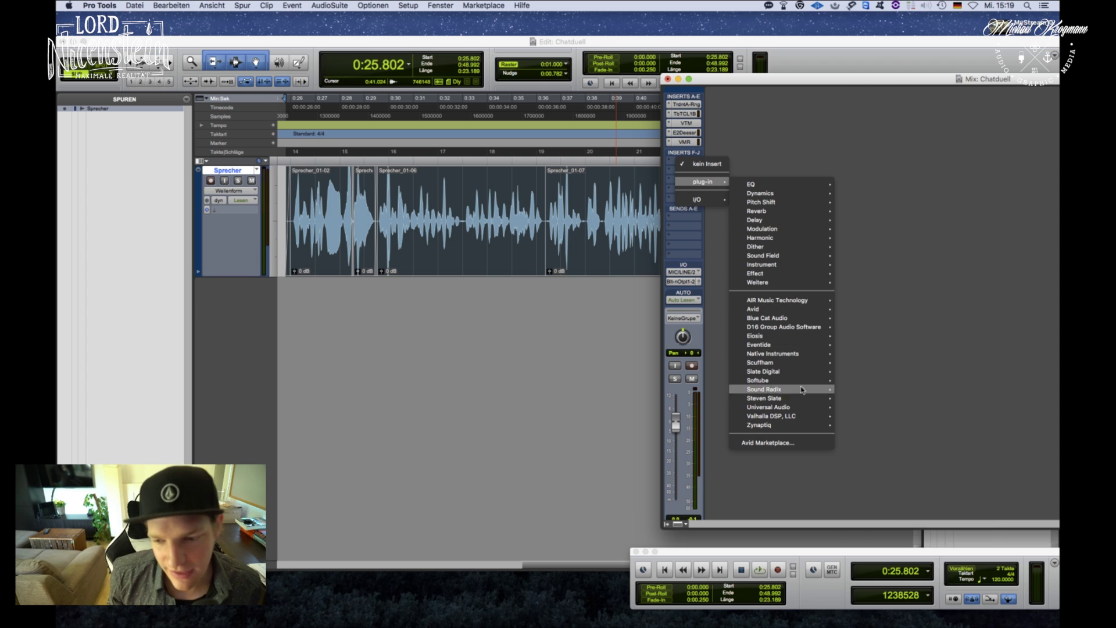
mouse_move(762, 407)
scroll(879, 430, down, 2)
scroll(879, 430, down, 6)
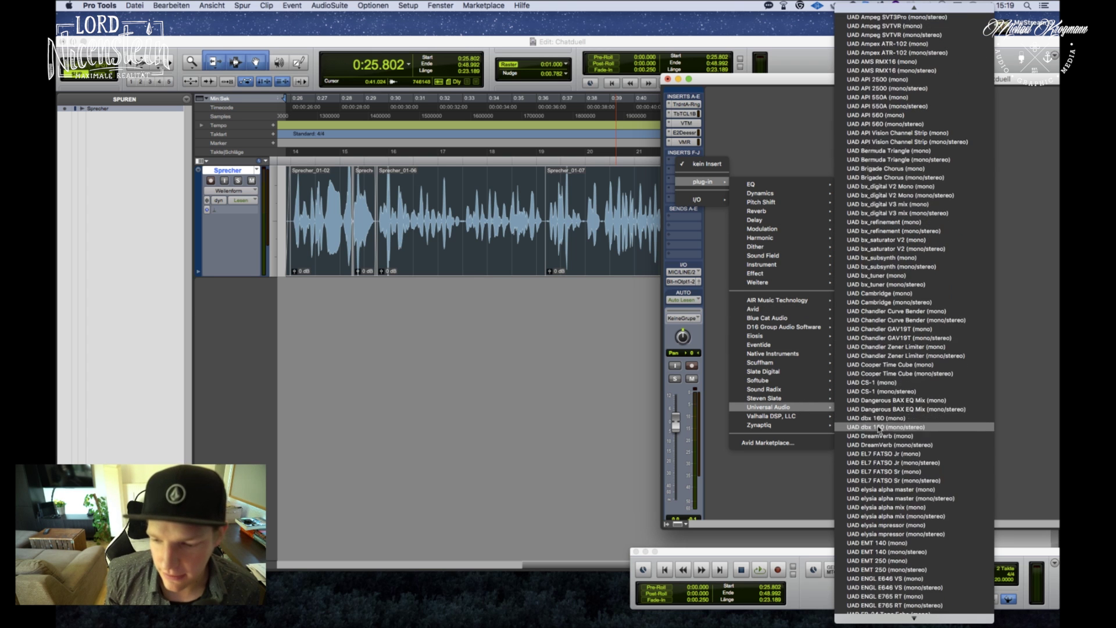
scroll(878, 427, down, 15)
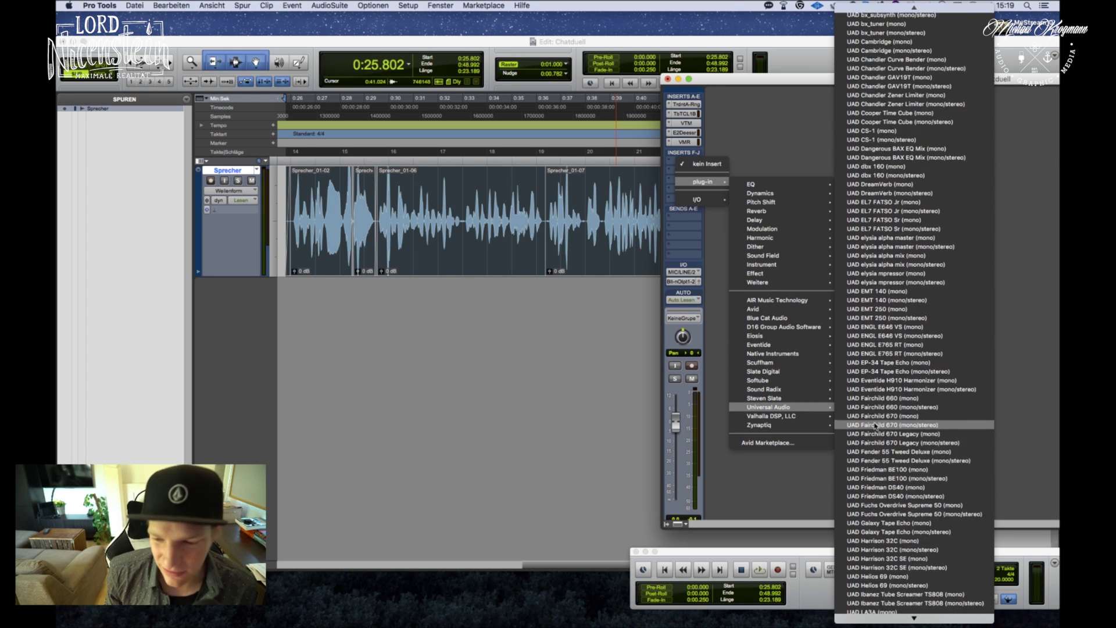
scroll(875, 427, down, 20)
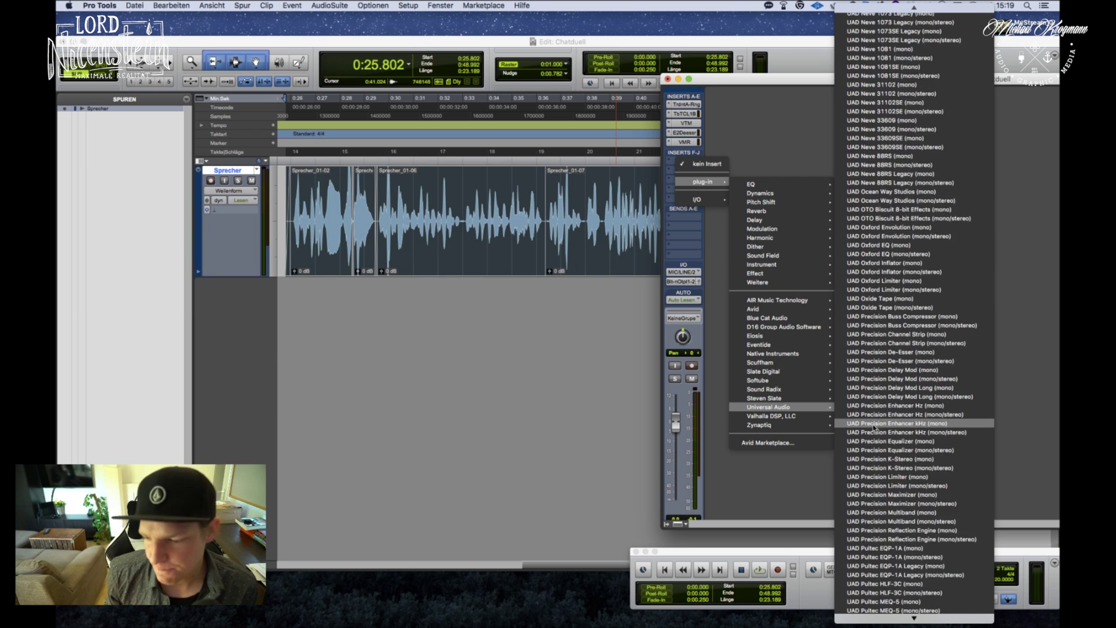
scroll(875, 430, down, 2)
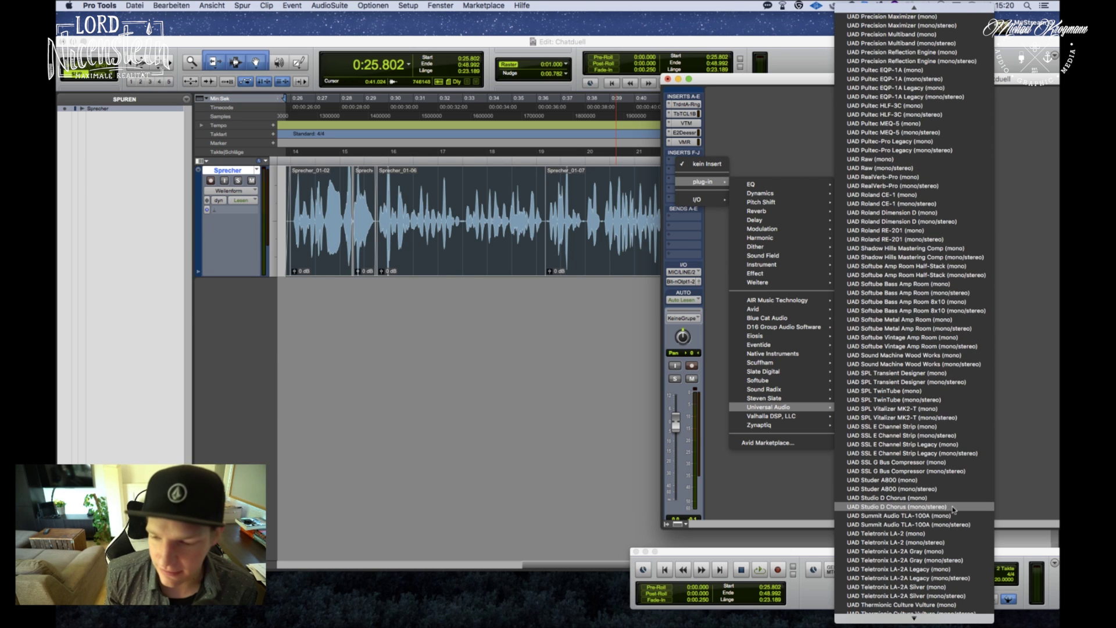
click(931, 534)
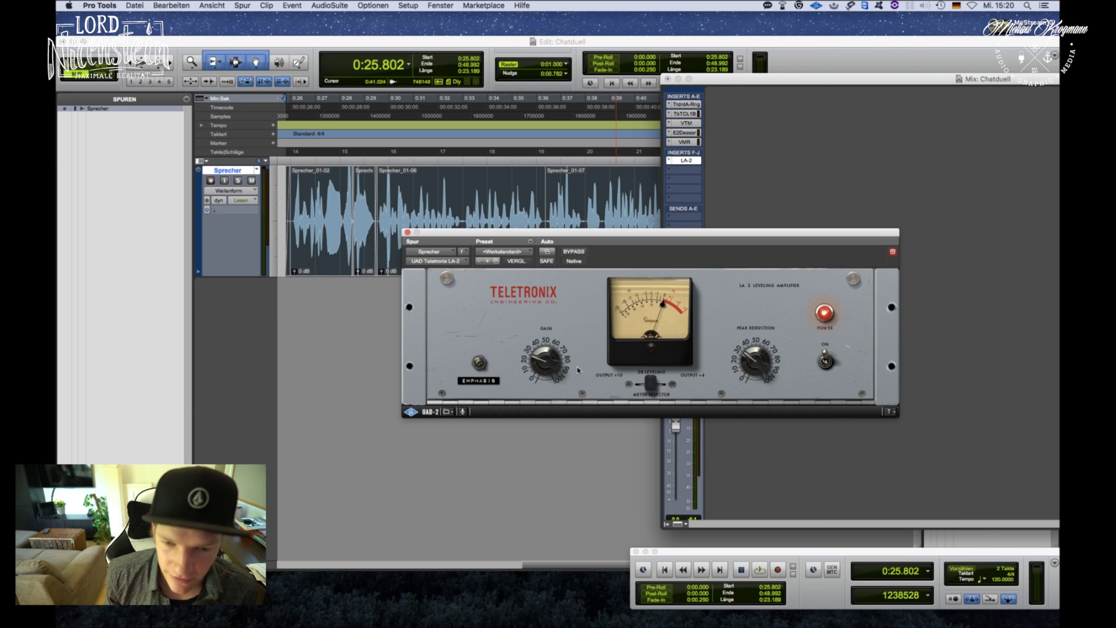
Play the voice, slightly raise the LA-2's Peak Reduction and close the plug-in.
key(space)
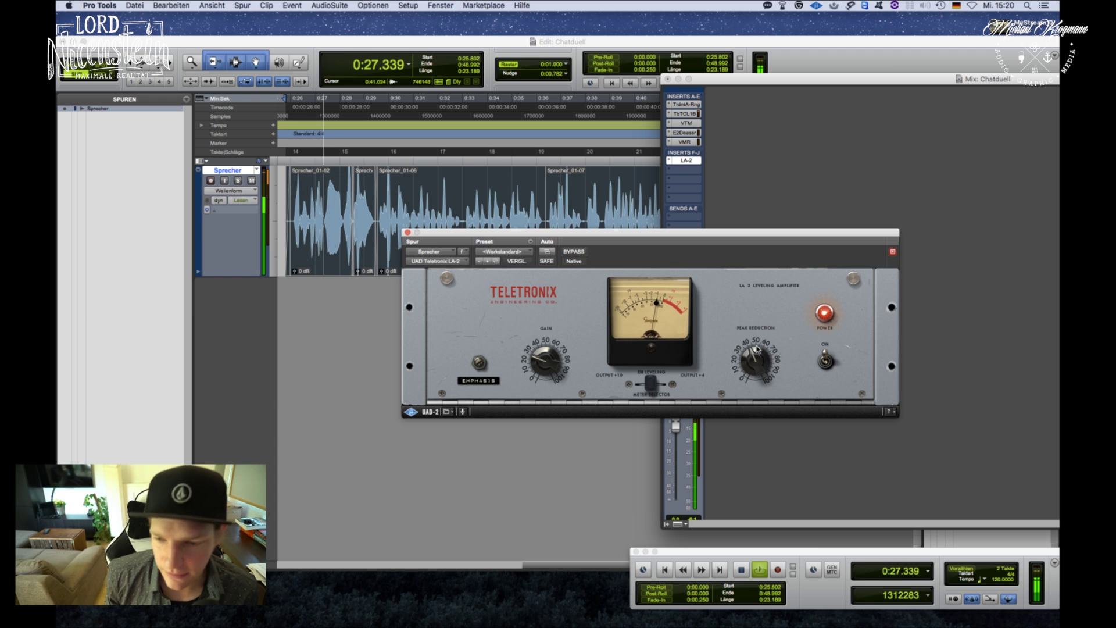
drag(758, 349, 758, 344)
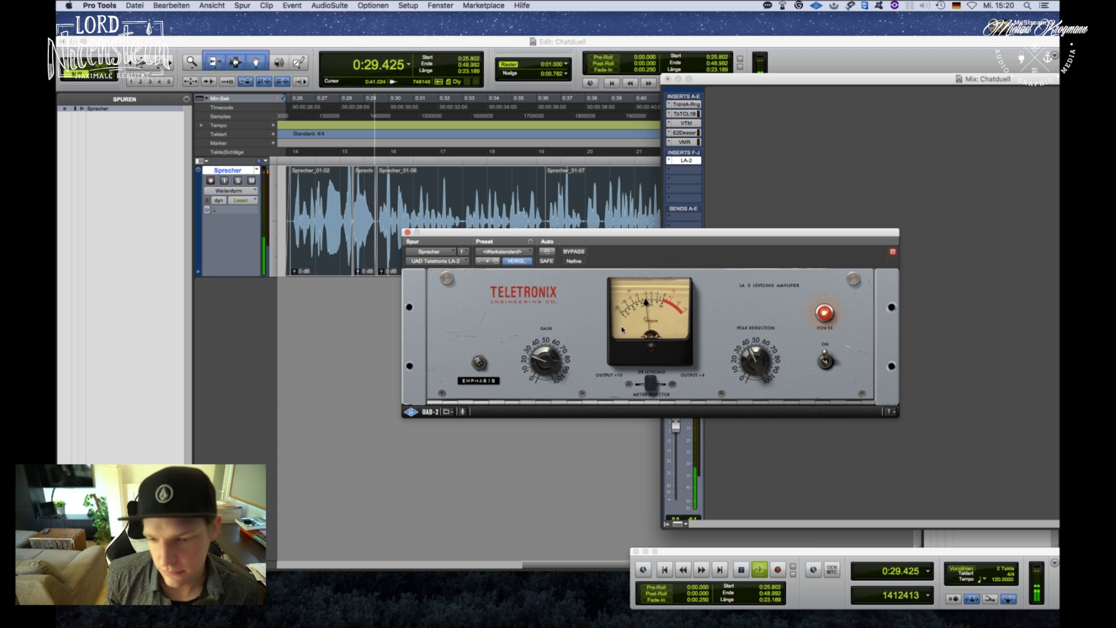
click(407, 233)
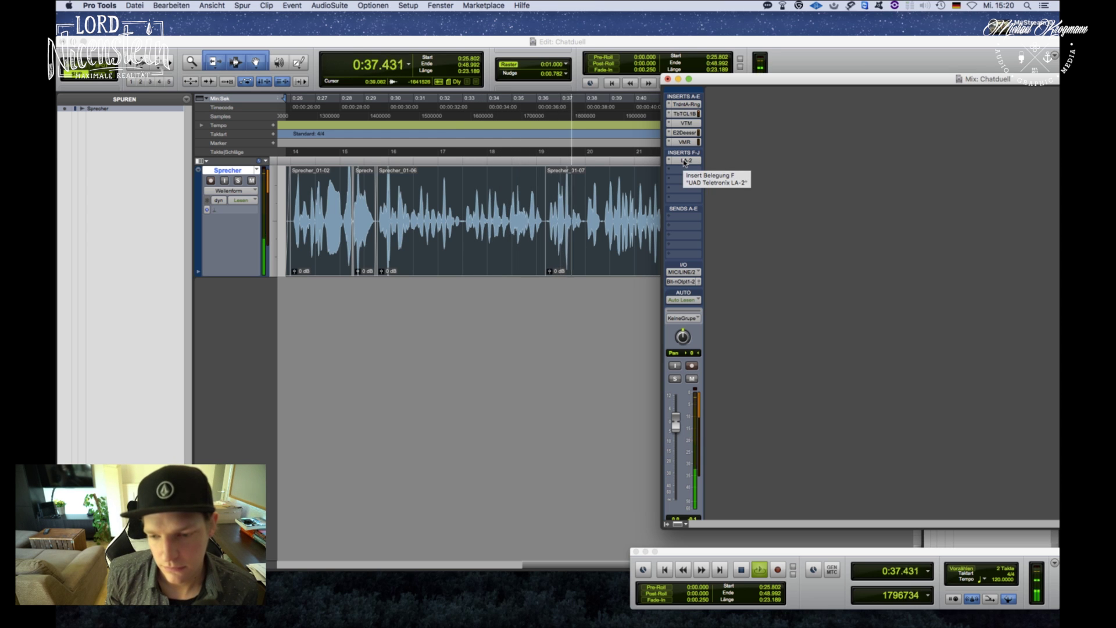
Move the Mix window aside and select the voice passage from about 0:43.626 to 0:44.288.
drag(708, 78, 678, 59)
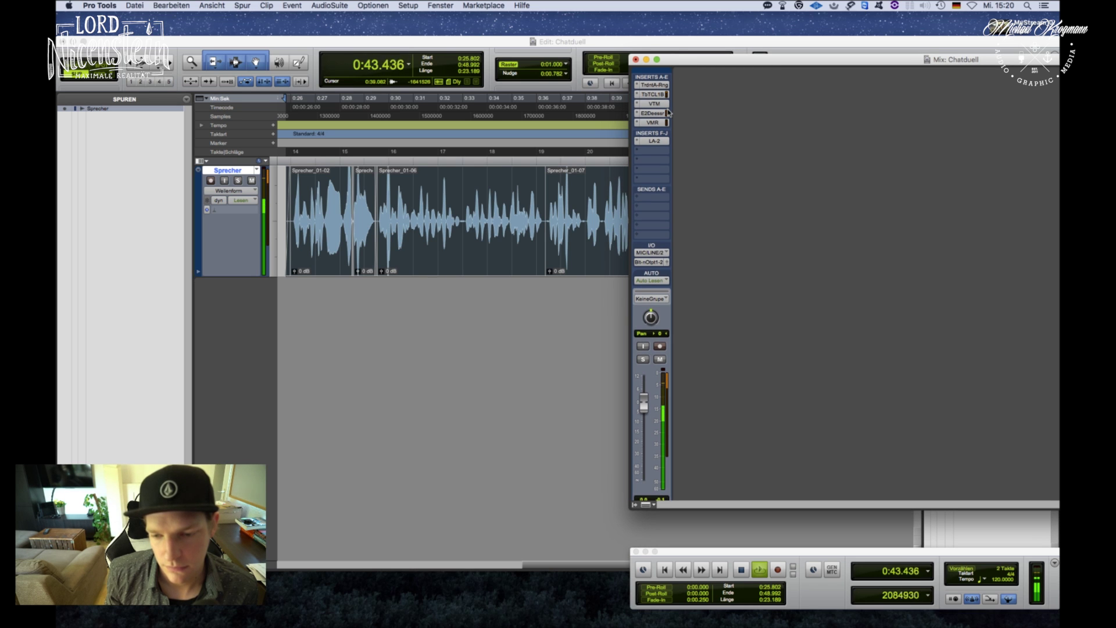
drag(669, 64, 858, 64)
click(724, 203)
key(space)
key(space)
drag(724, 203, 740, 203)
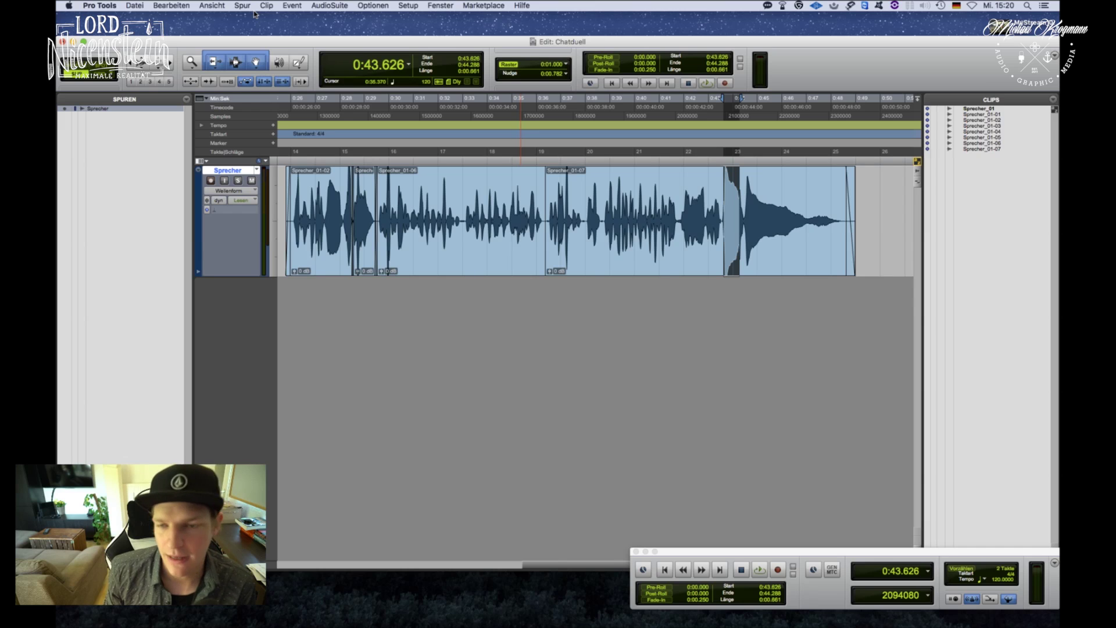
Open the AudioSuite EQ3 1-Band for the selected passage and set a high-pass filter at about 161.1 Hz.
click(333, 6)
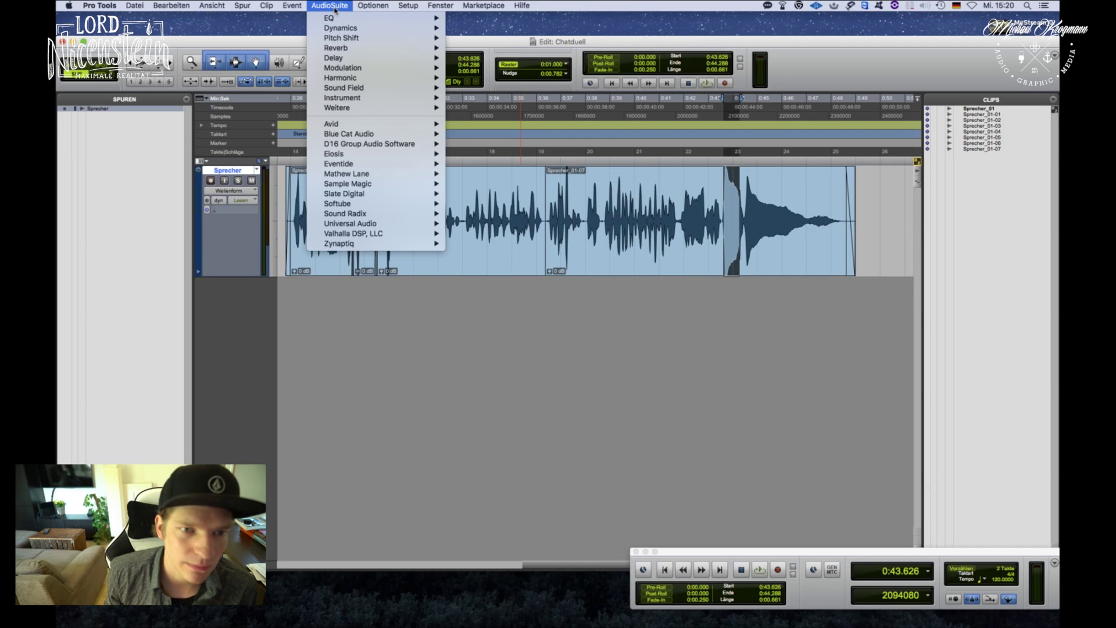
mouse_move(353, 22)
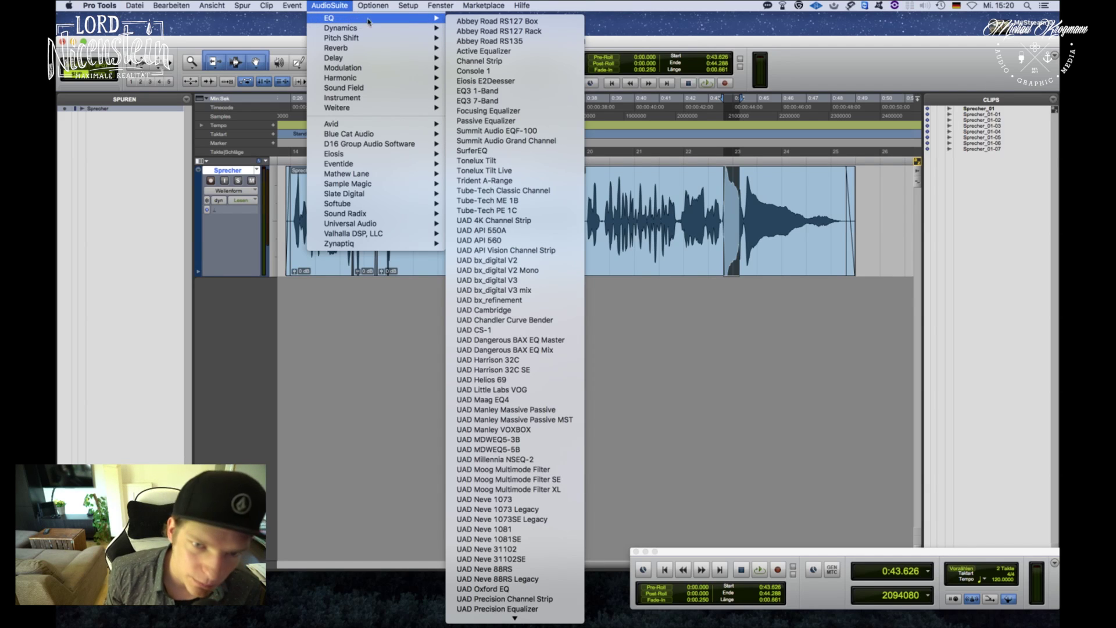
click(490, 93)
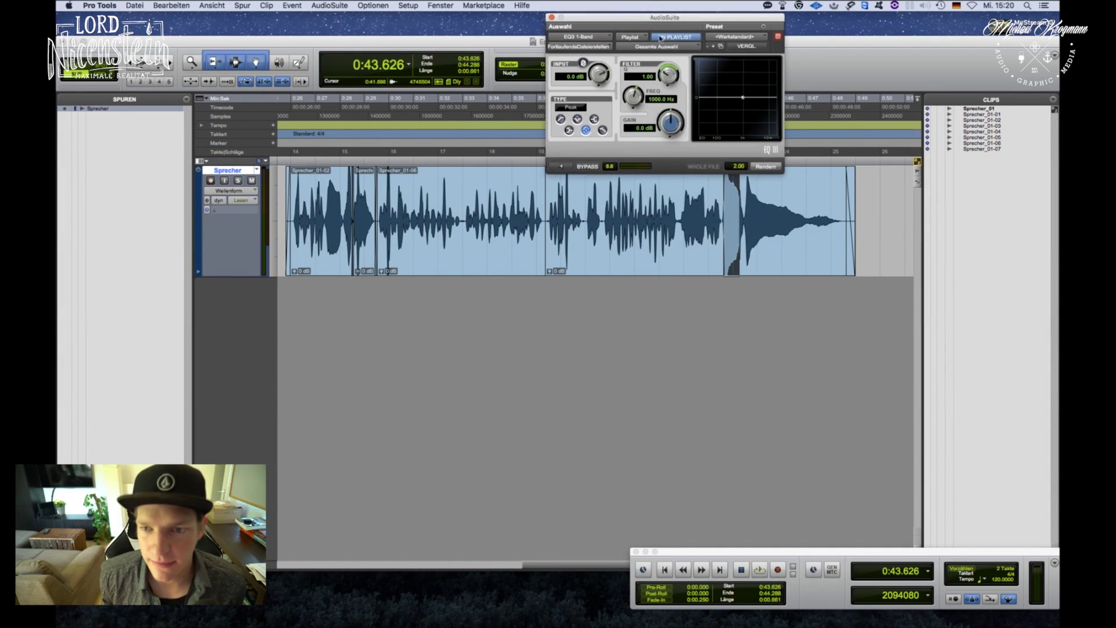
drag(640, 29, 834, 305)
click(754, 393)
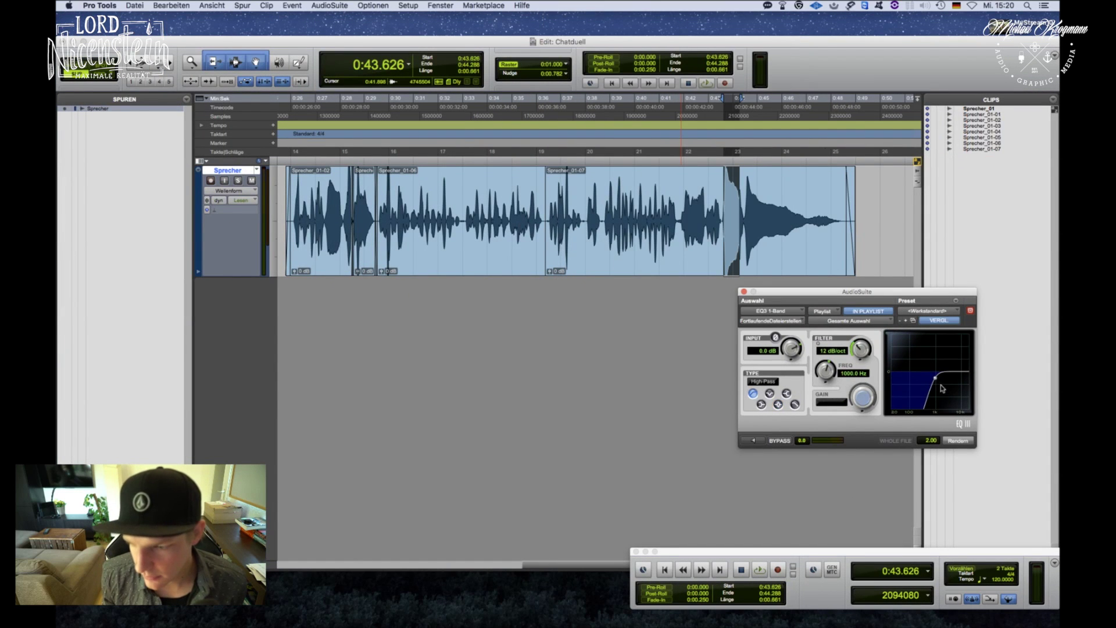
mouse_move(936, 381)
mouse_down()
mouse_move(904, 384)
mouse_move(917, 383)
mouse_up()
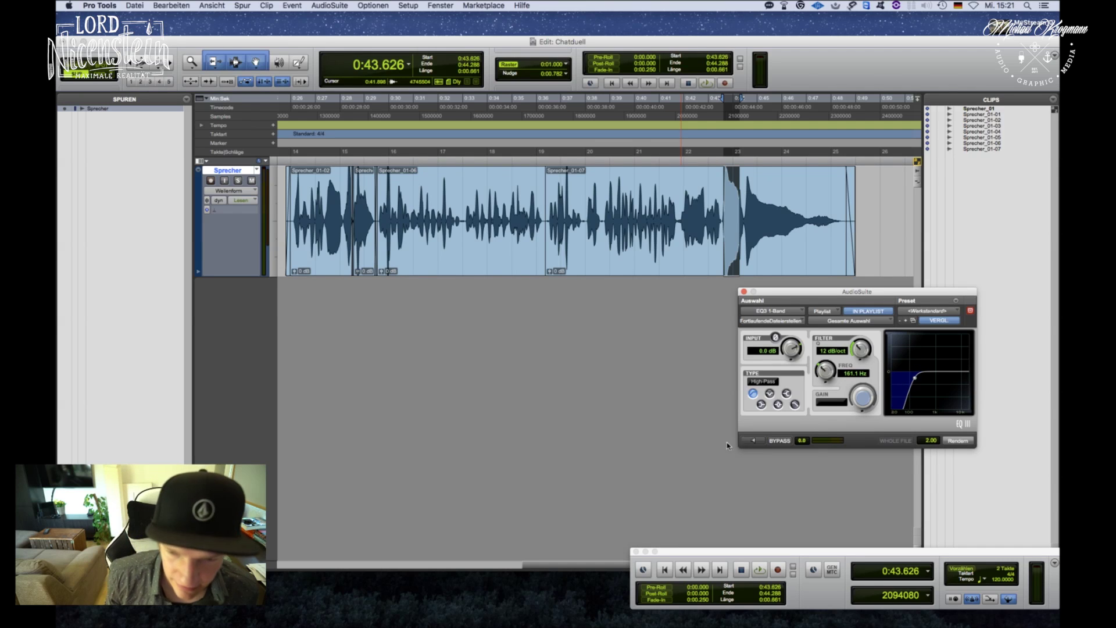
Preview the filter, lower the high-pass frequency to about 133.8 Hz and render it onto the selected passage.
click(754, 440)
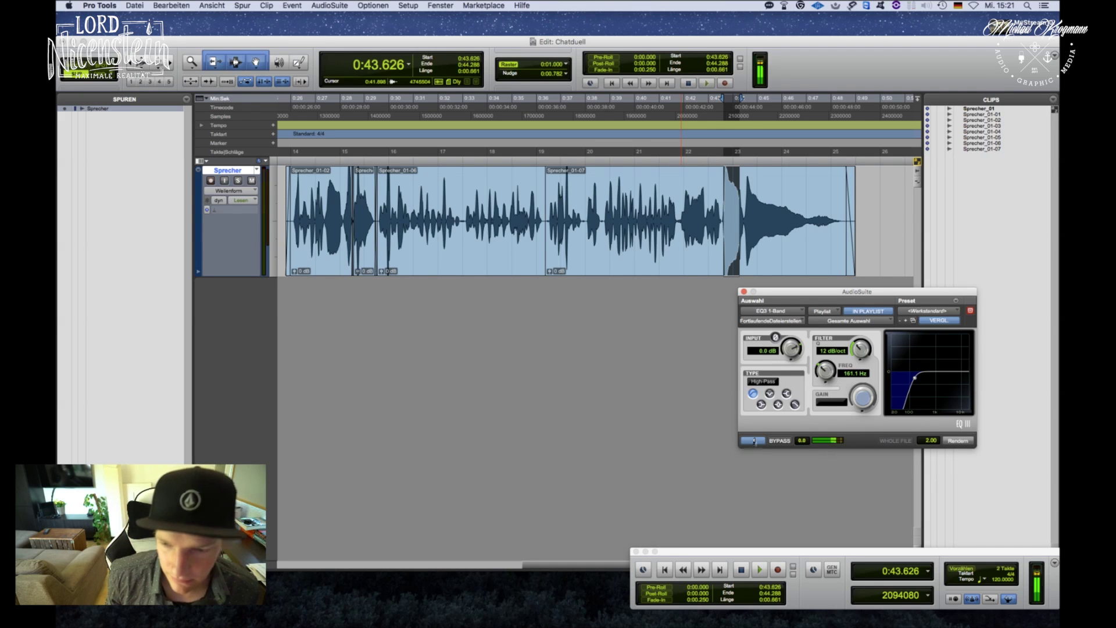
click(754, 441)
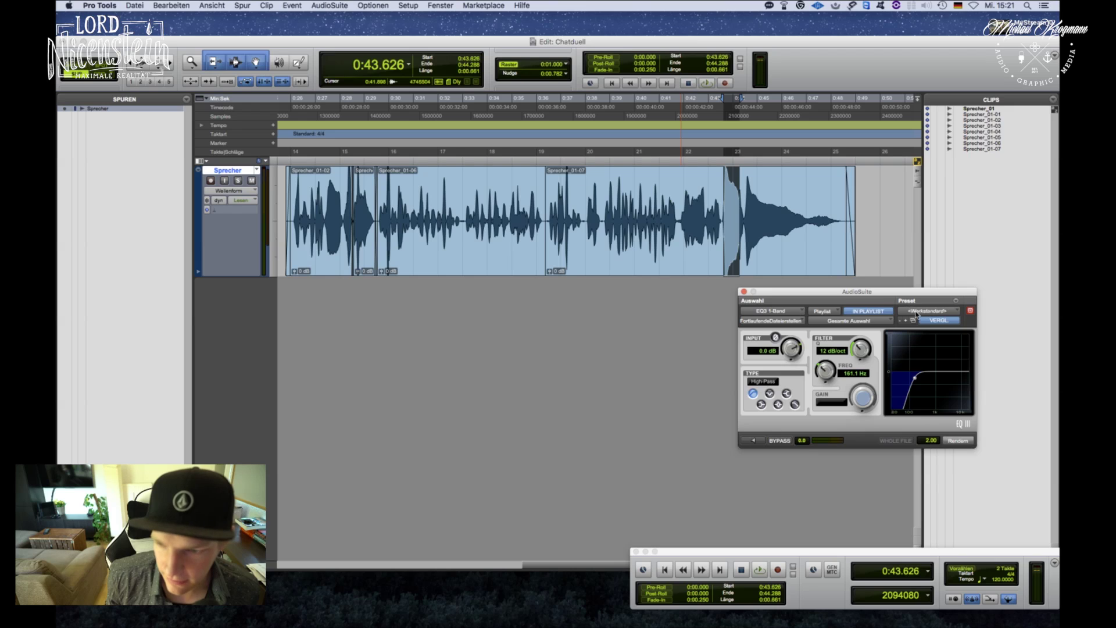
mouse_move(910, 380)
mouse_down()
mouse_move(882, 392)
mouse_move(914, 378)
mouse_up()
click(759, 442)
click(756, 441)
click(762, 441)
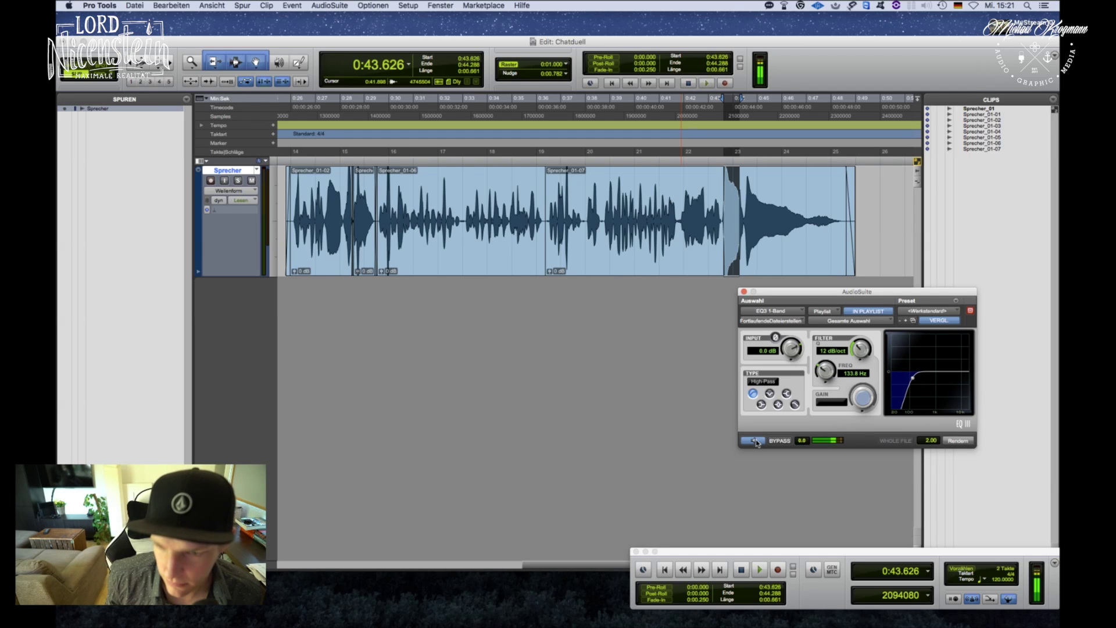
click(952, 441)
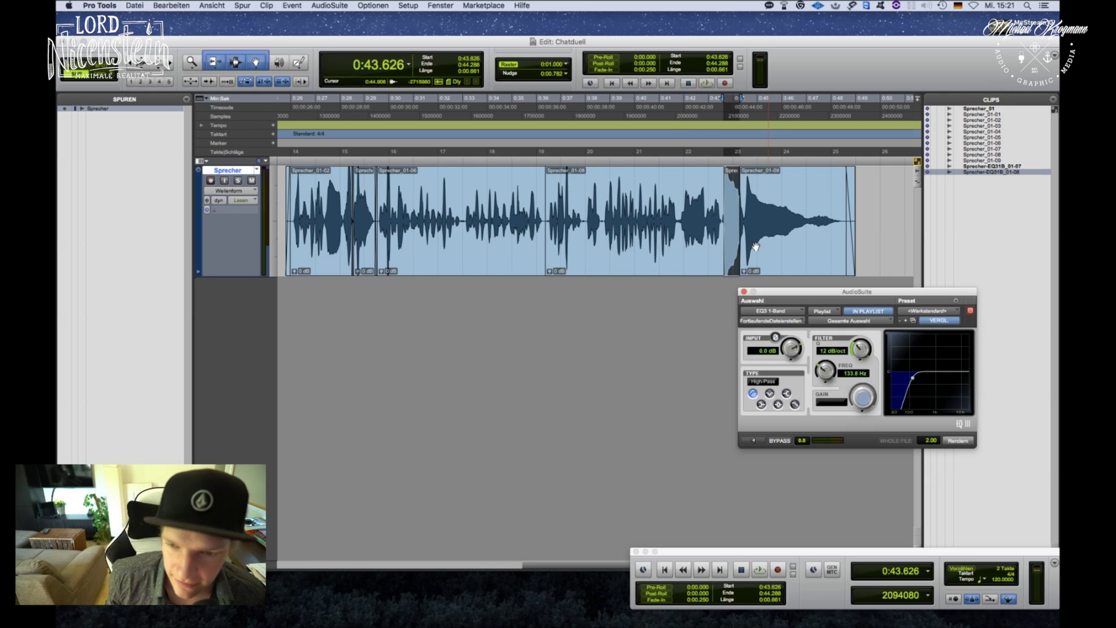
Close the AudioSuite EQ and play the voice from just before the rendered passage to check it.
click(704, 203)
key(space)
click(744, 292)
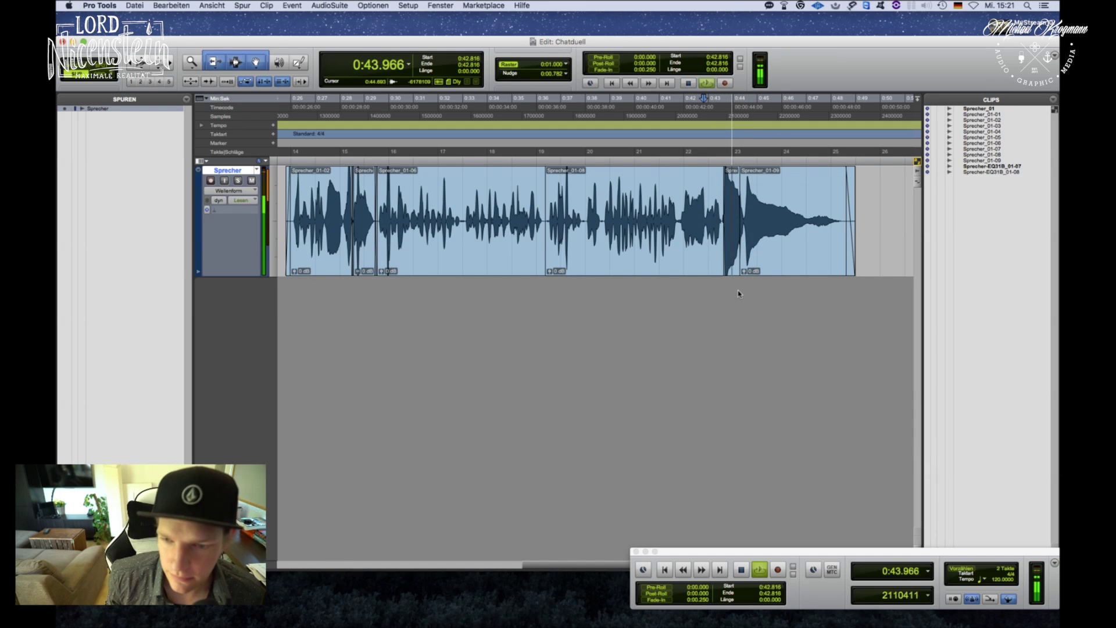
key(space)
Create a crossfade about 0.17 s long between the rendered passage and the final clip, and replay the transition.
drag(739, 276, 735, 279)
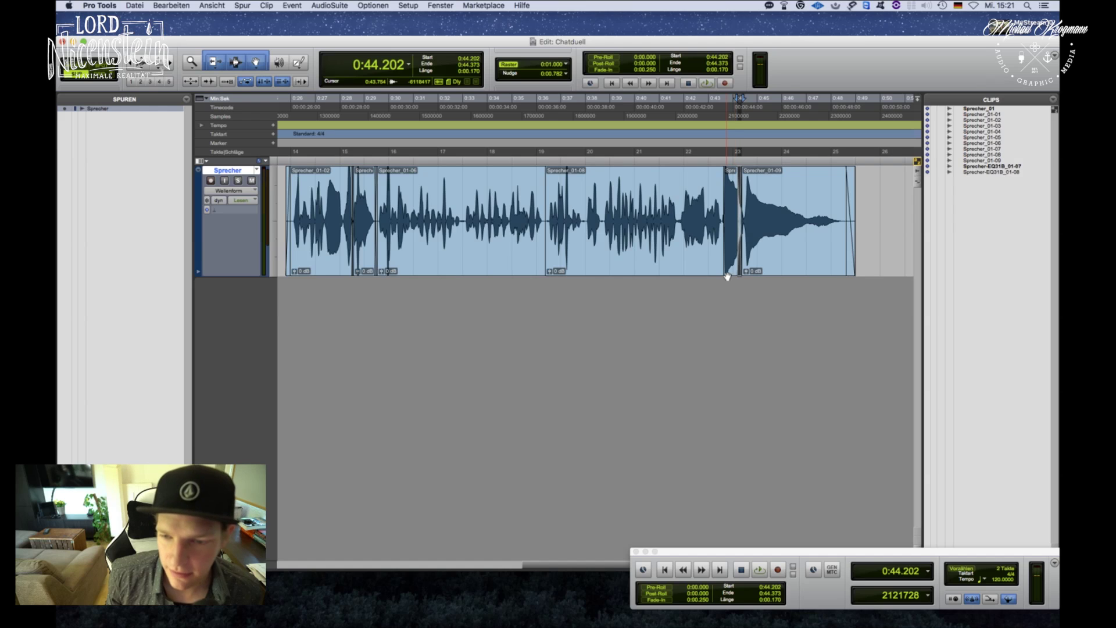
click(706, 199)
key(space)
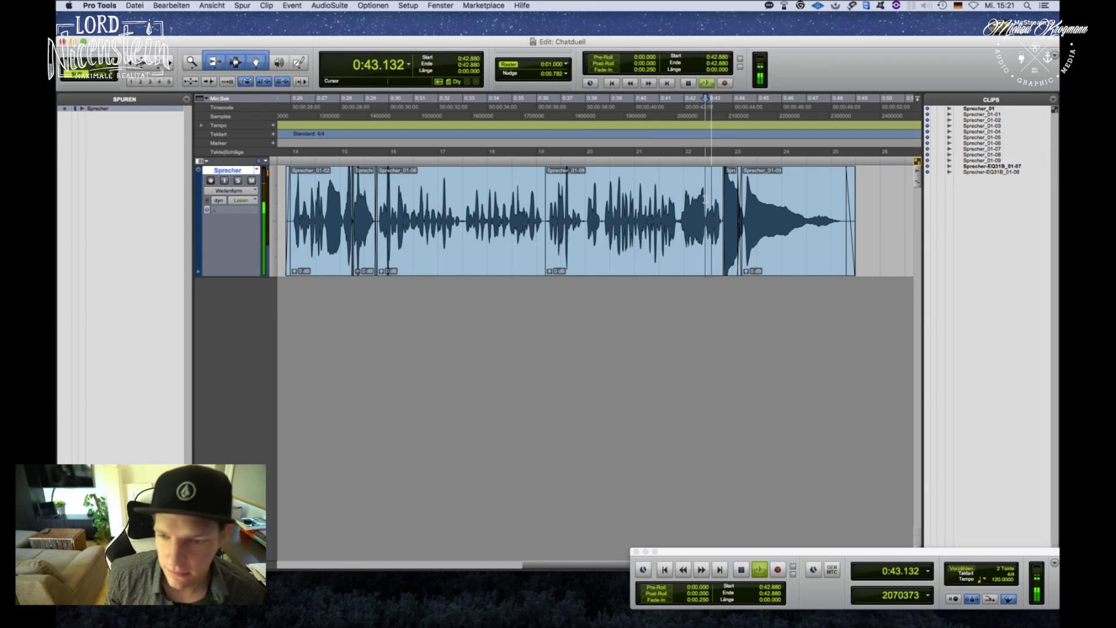
key(space)
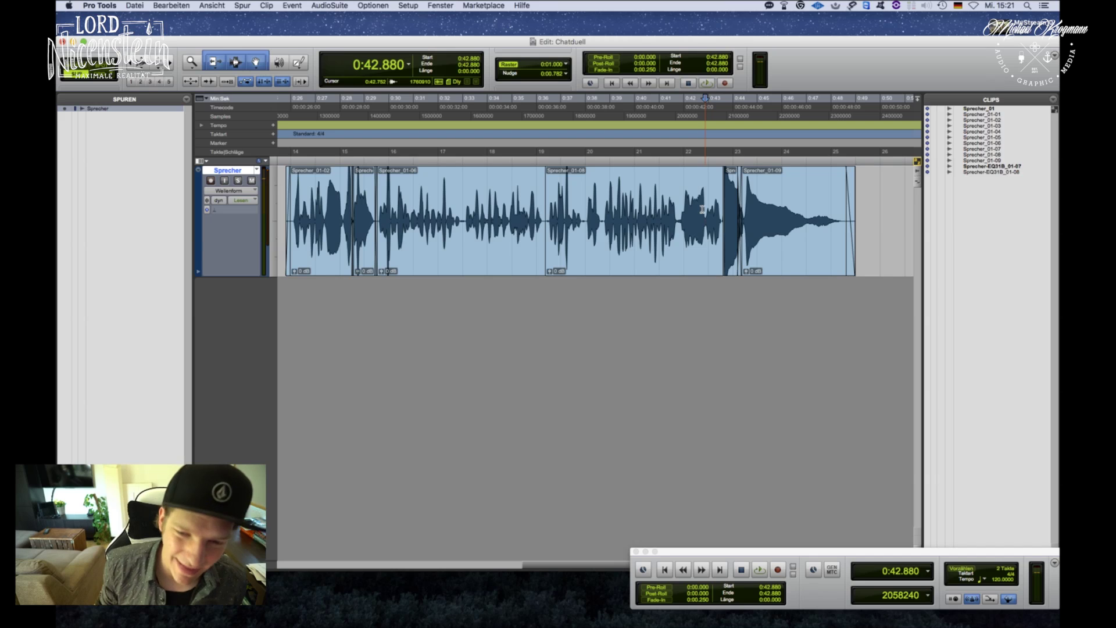
Select all the voice clips, add the CS-EQ module to the Virtual Mix Rack's second slot and audition it.
click(828, 267)
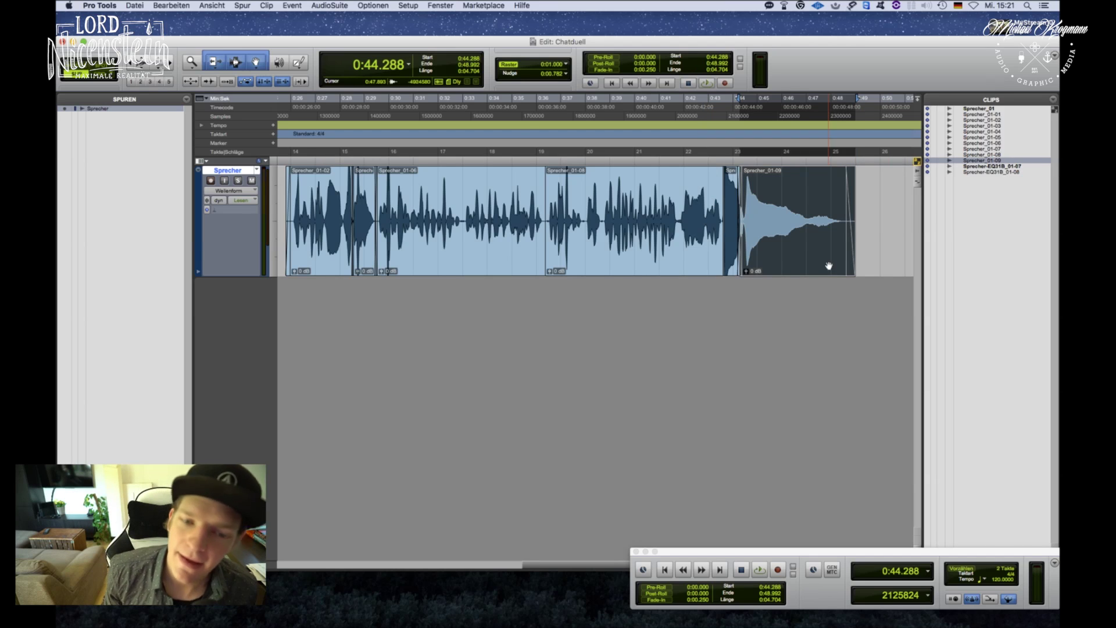
shift+click(339, 258)
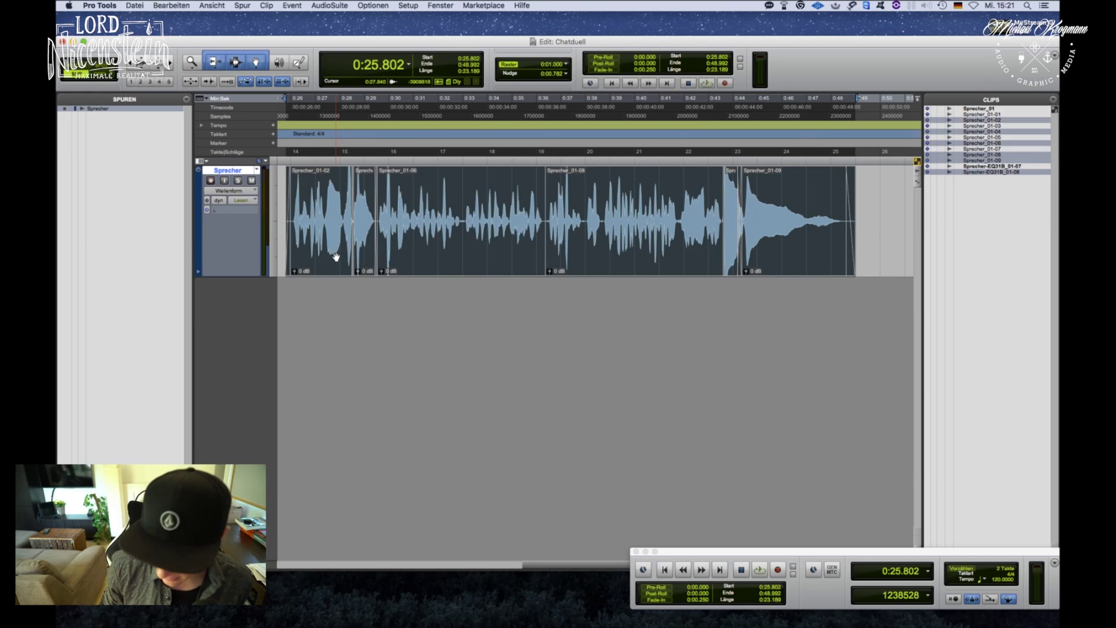
key(super+equal)
click(843, 160)
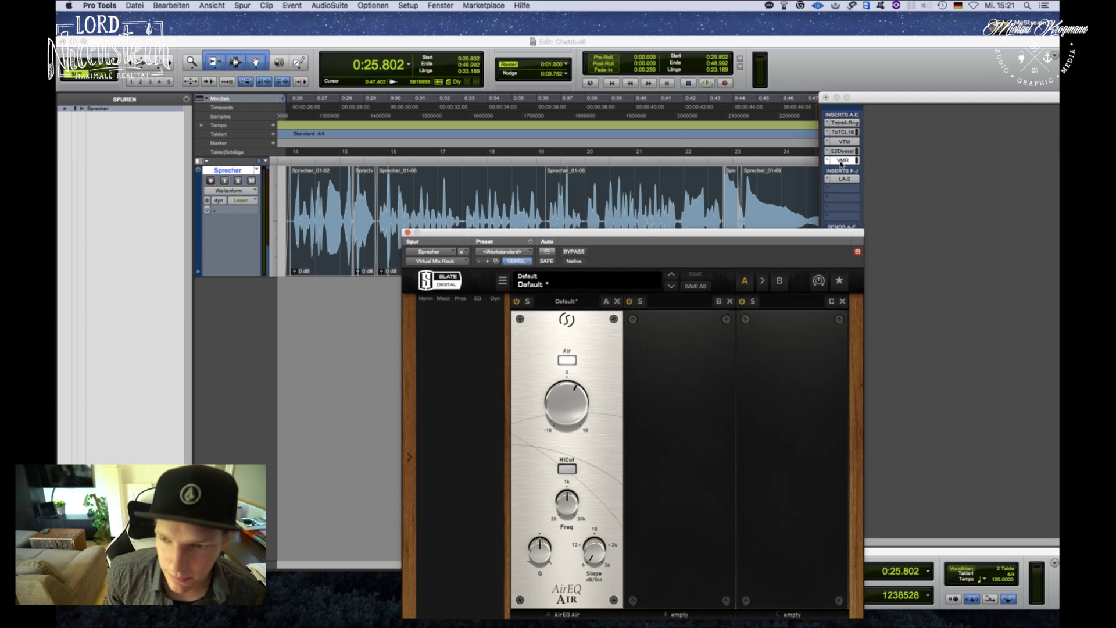
drag(633, 237, 626, 178)
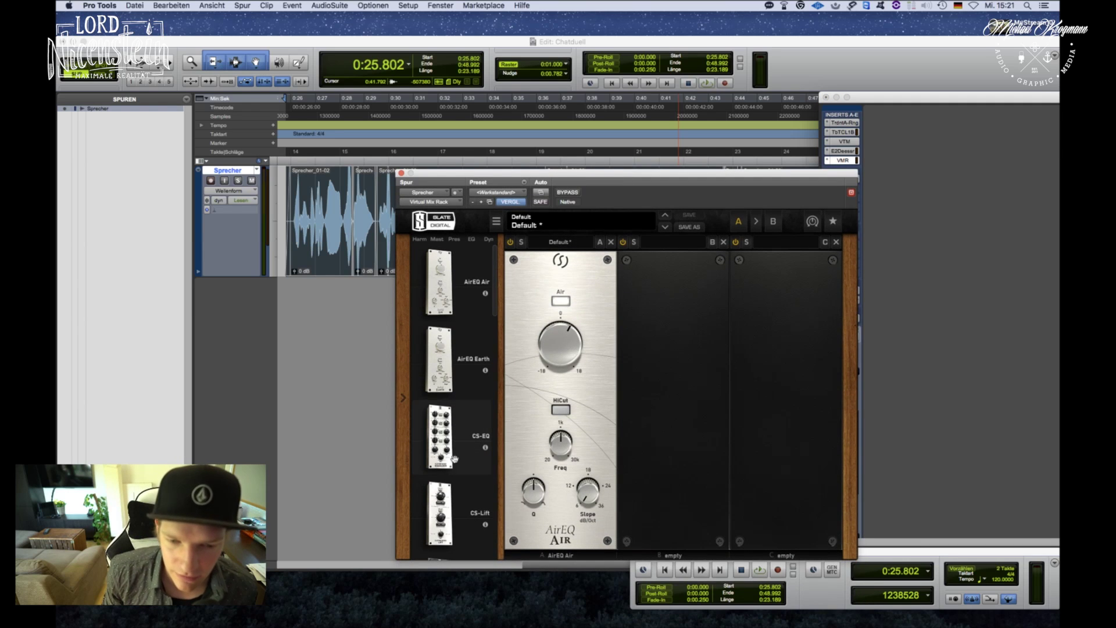
drag(448, 462, 703, 428)
key(space)
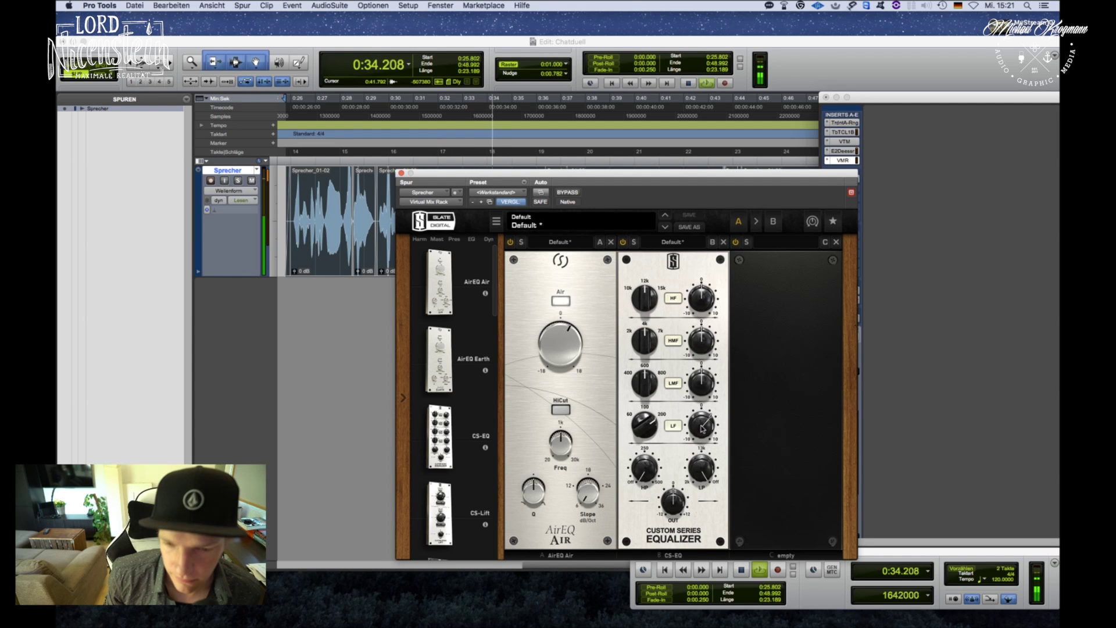
click(401, 173)
key(space)
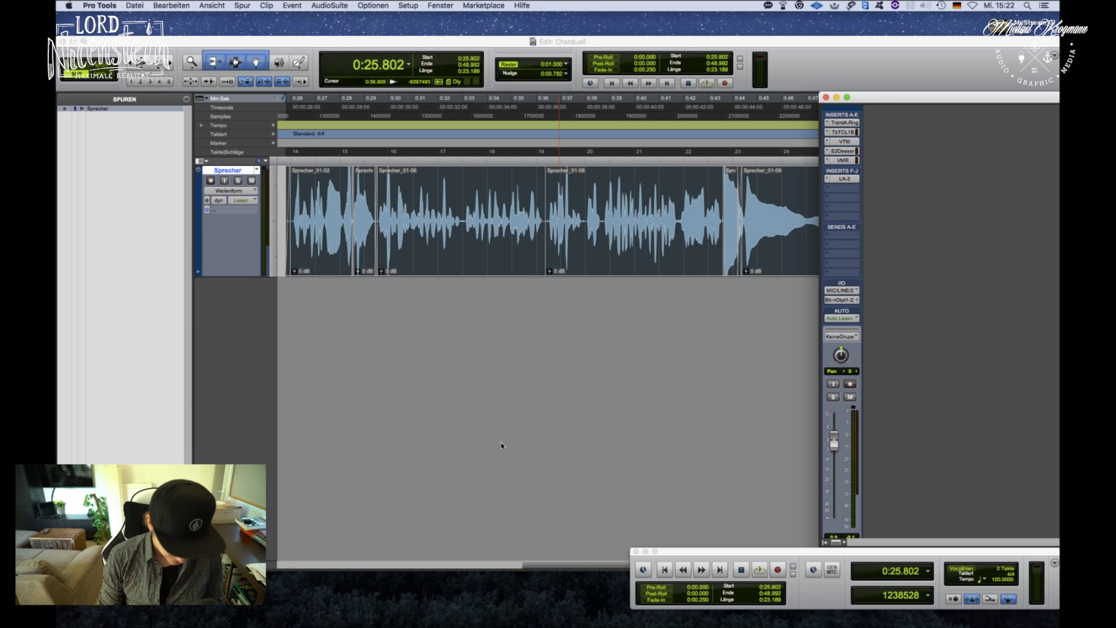
Create three new stereo aux tracks in the session.
key(shift+super+n)
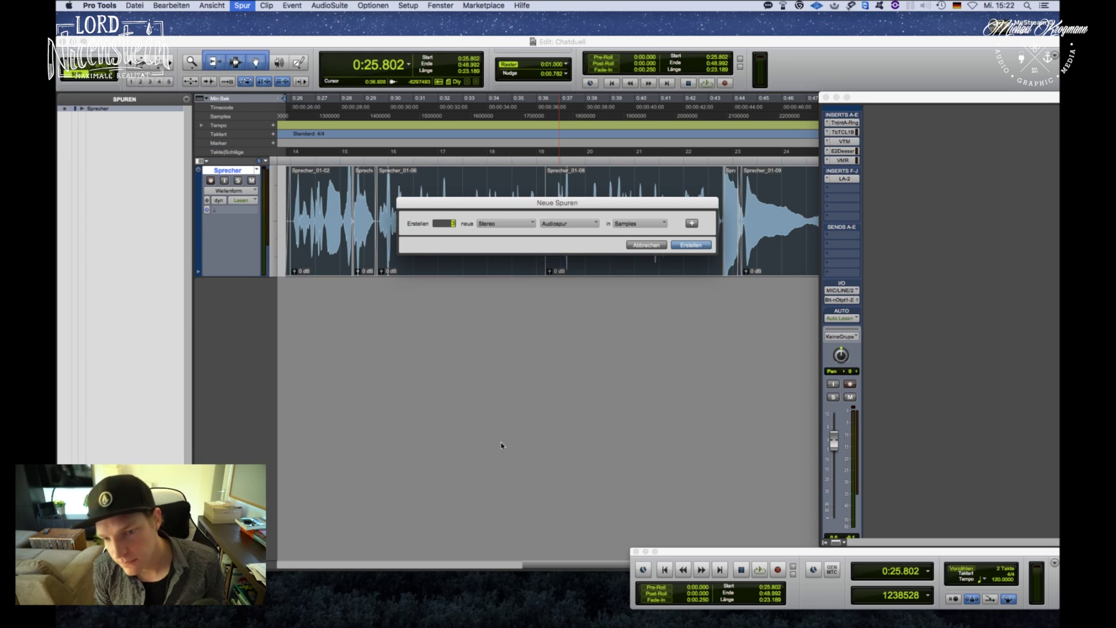
key(super+Down)
key(Return)
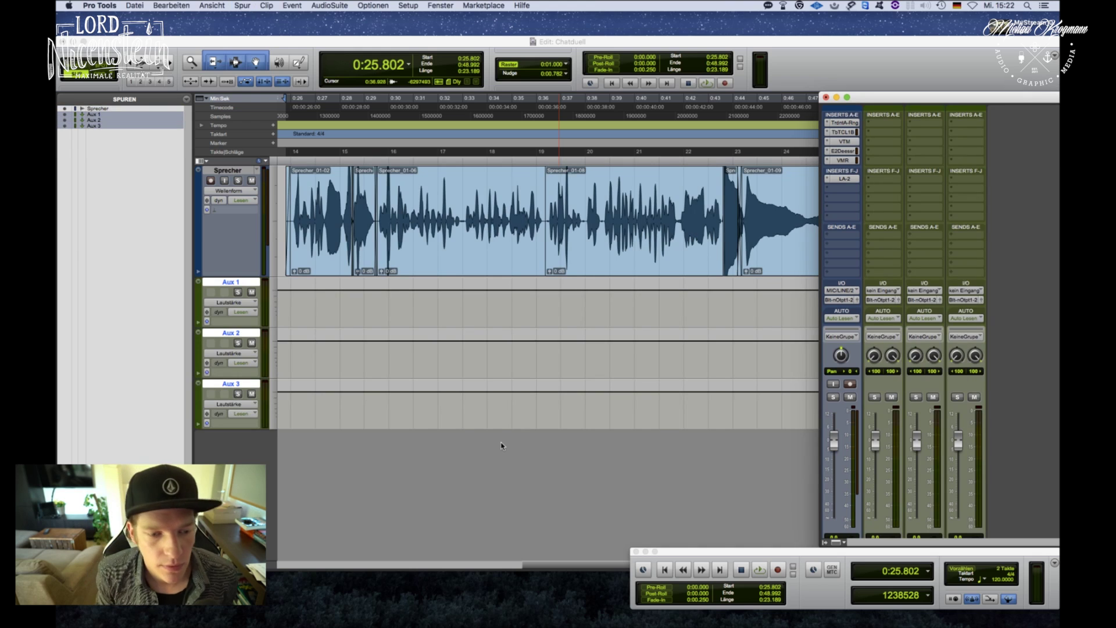
Rename the three aux tracks CHORUS, DLY and HALL.
key(super+equal)
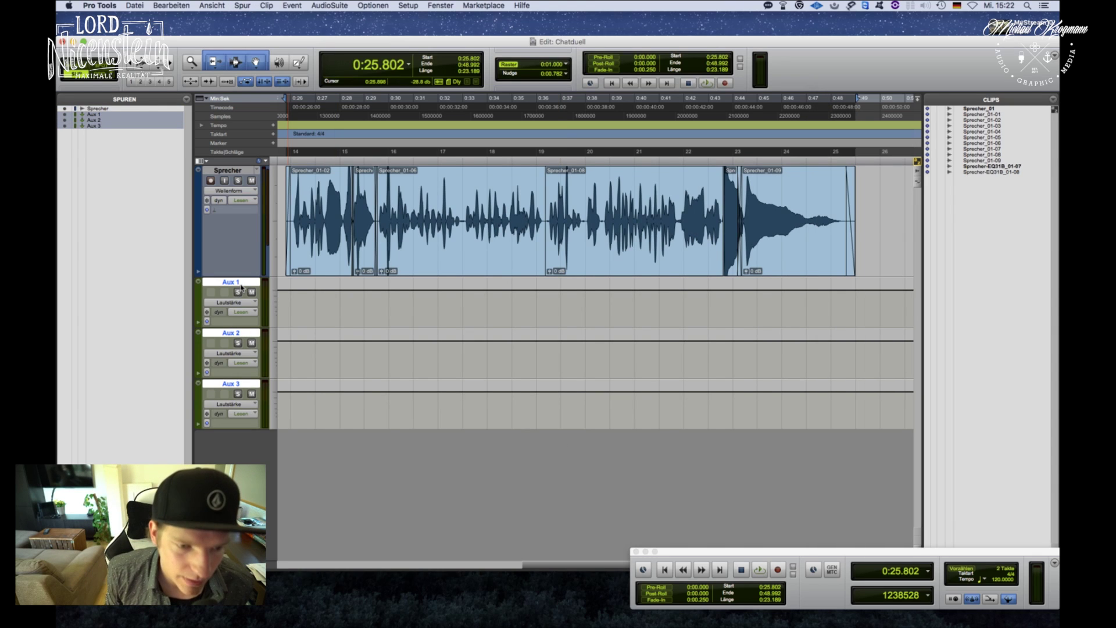
double_click(244, 283)
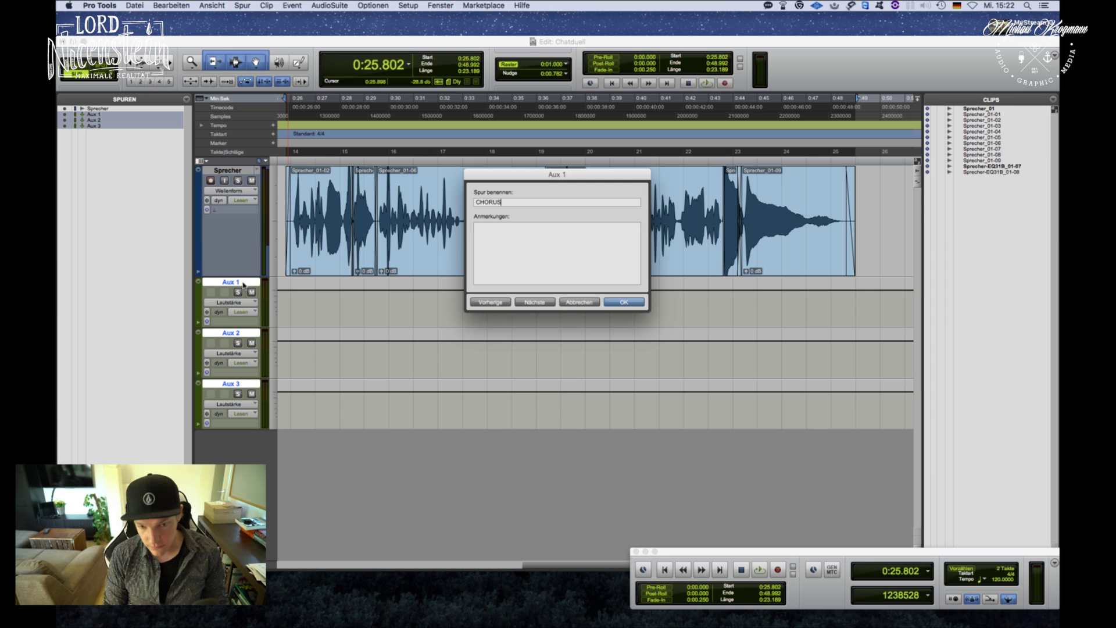
key(super+Right)
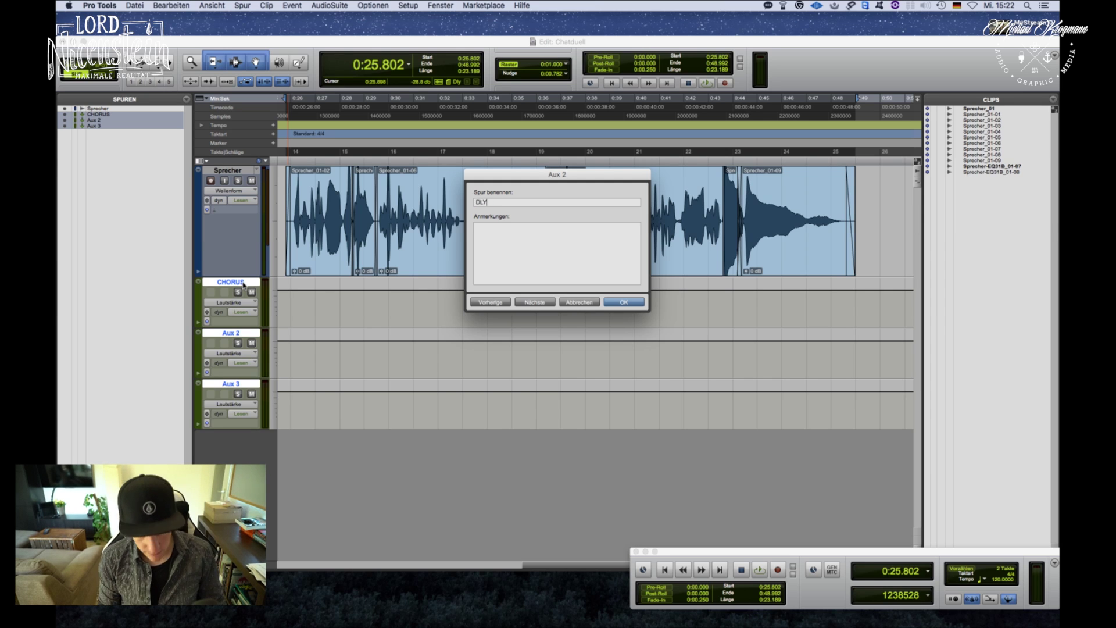
key(super+Right)
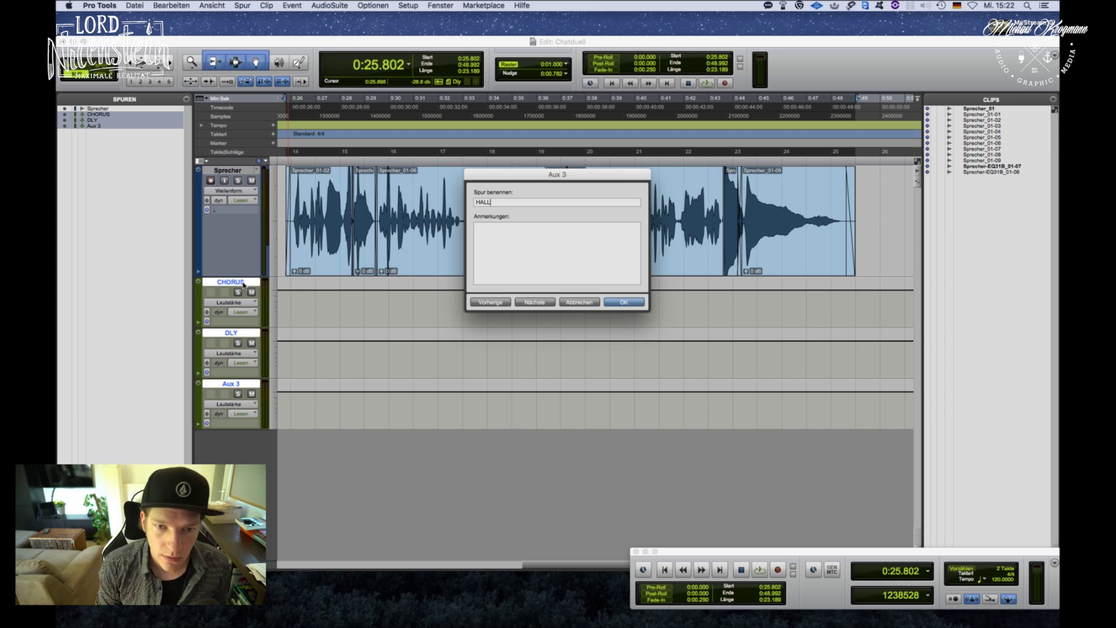
key(Return)
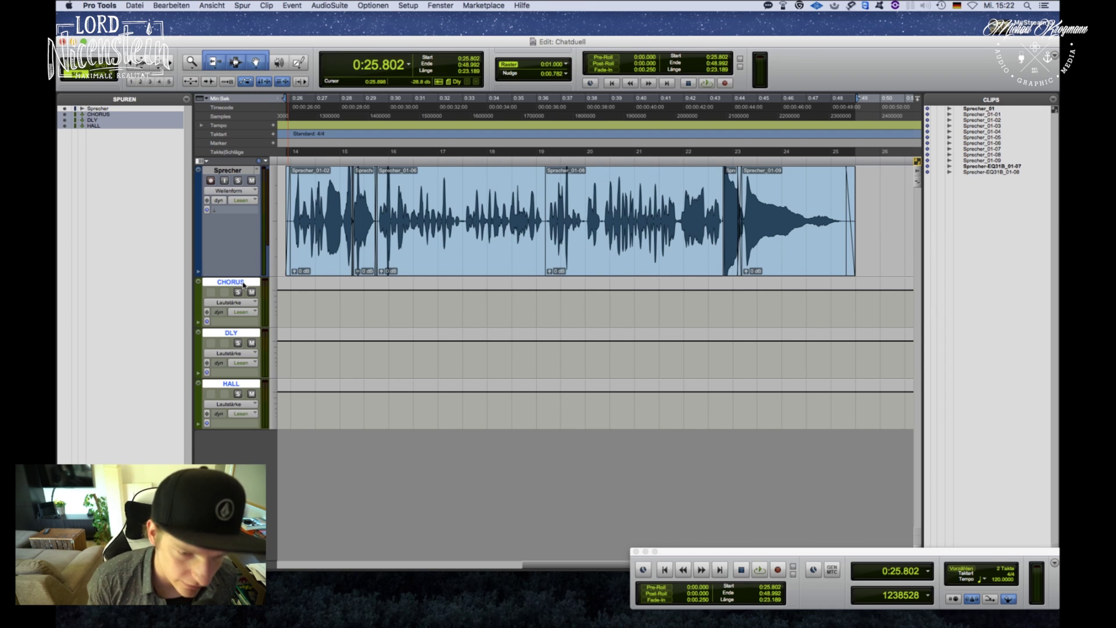
Create one new stereo master track in the session.
key(super+shift+n)
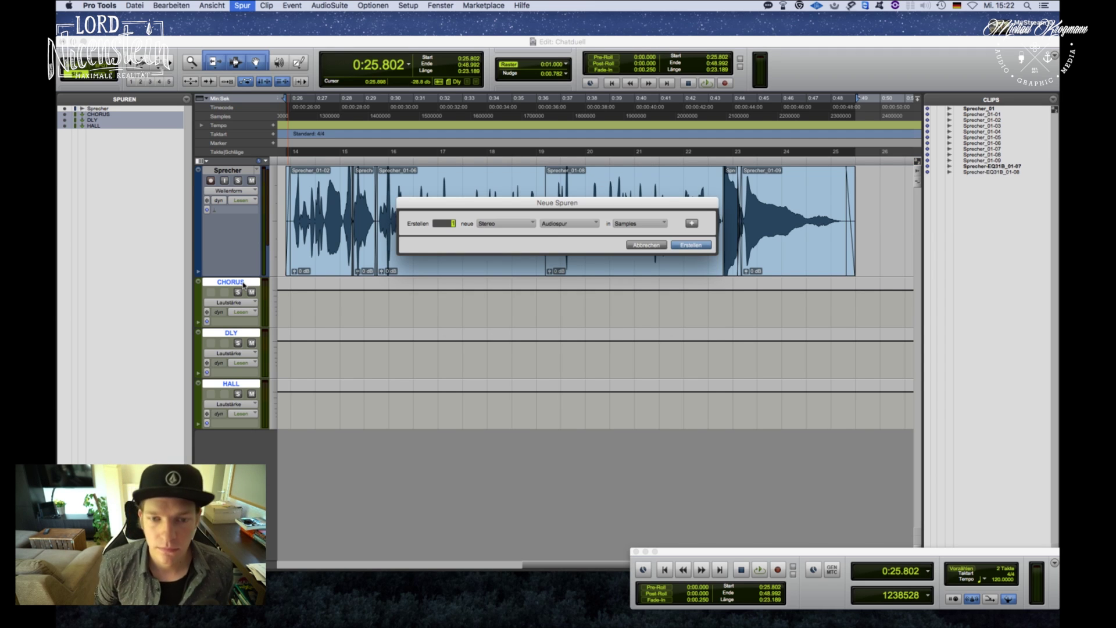
key(Return)
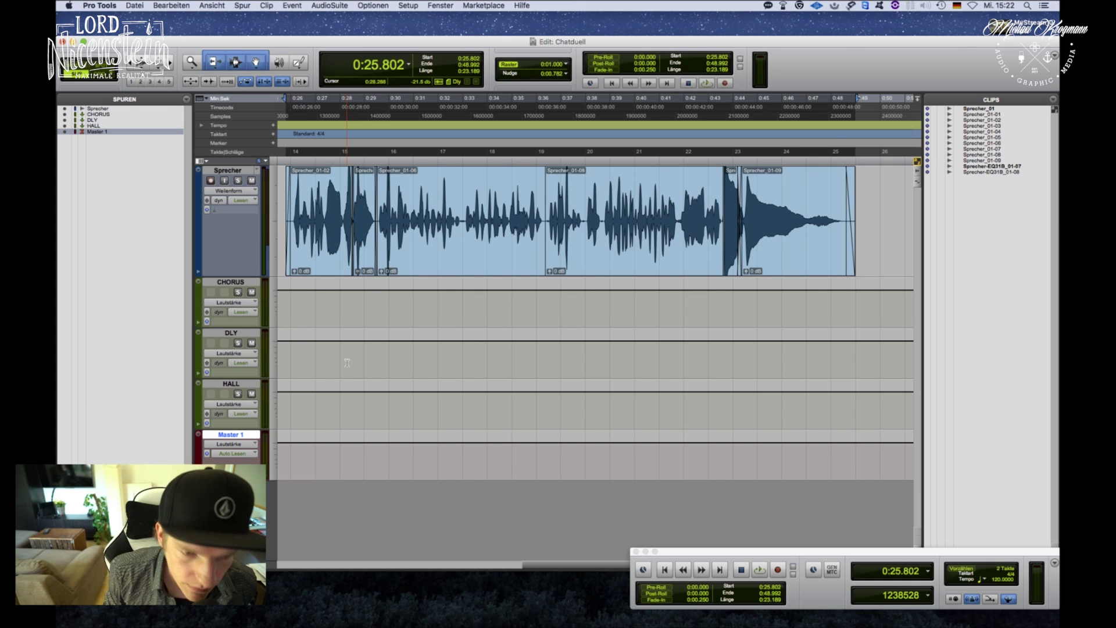
Insert the stereo AIR Chorus plug-in in the first insert slot of the CHORUS aux track and move its window clear of the mixer.
key(super+equal)
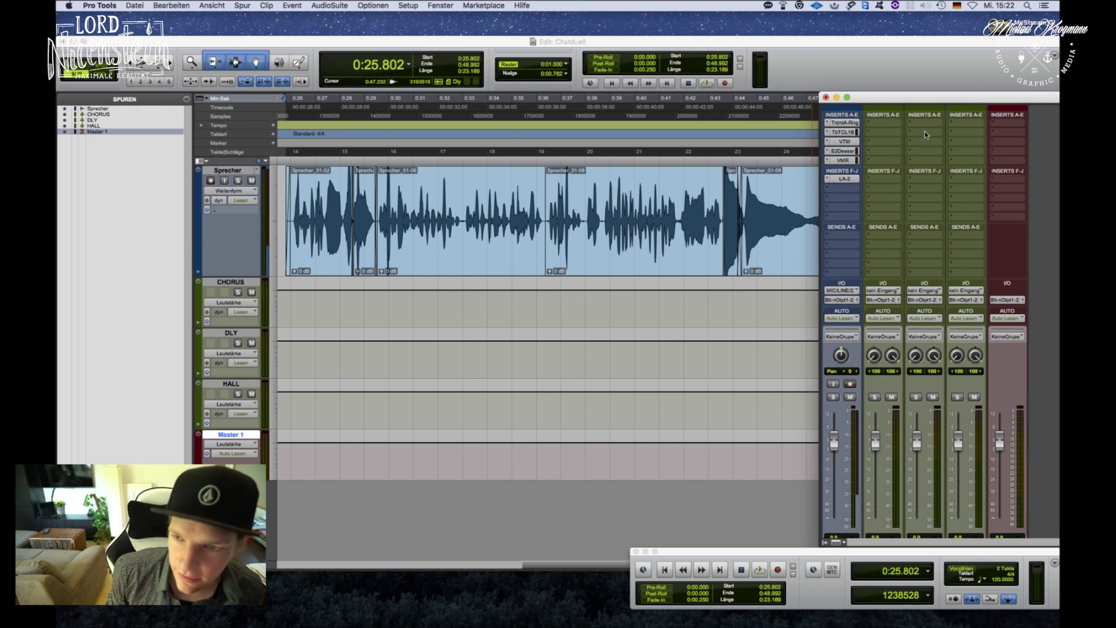
click(888, 125)
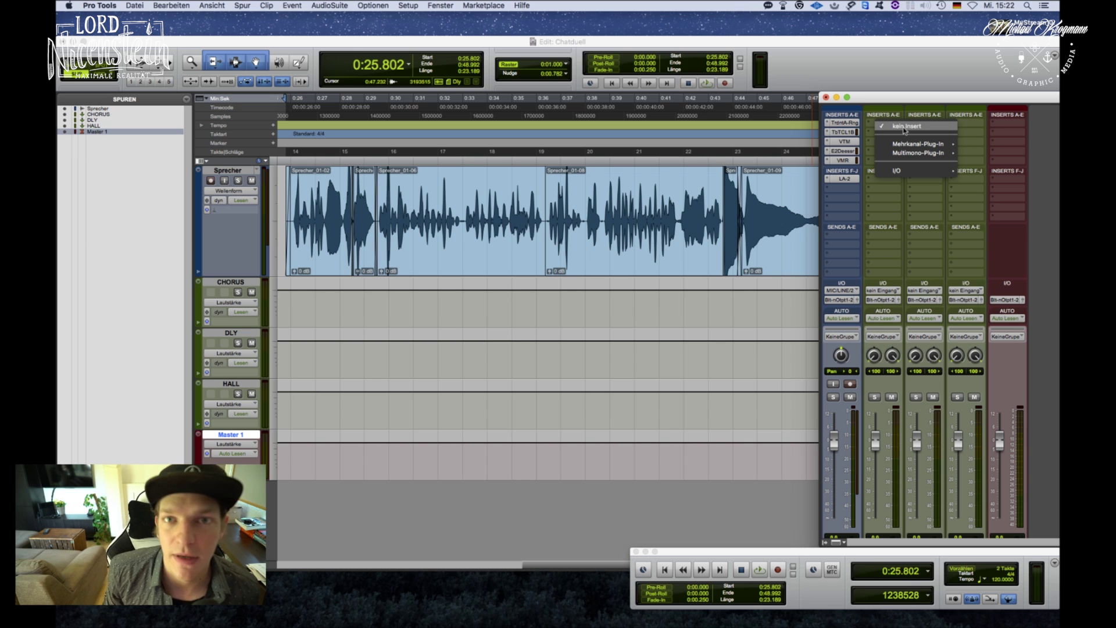
mouse_move(914, 144)
mouse_move(828, 203)
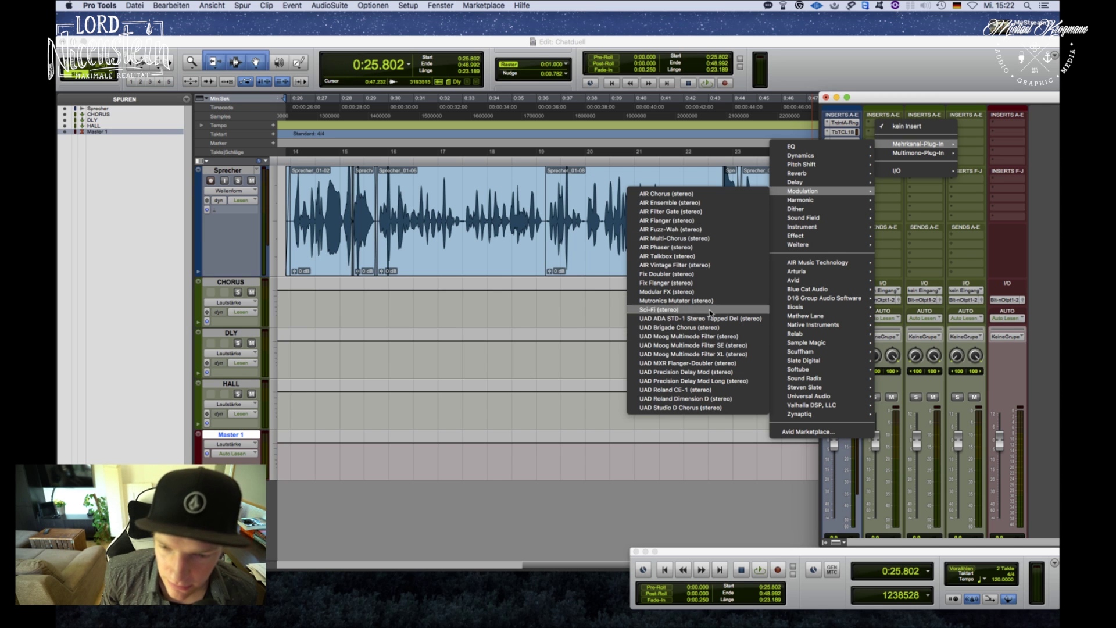
click(716, 197)
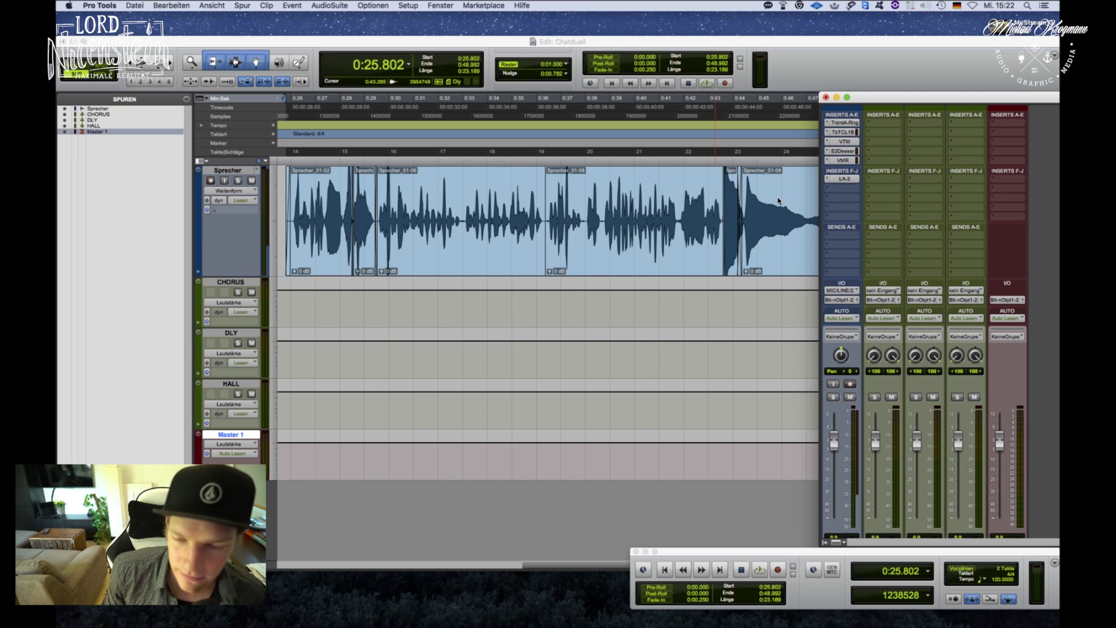
drag(483, 173, 709, 175)
drag(815, 285, 823, 266)
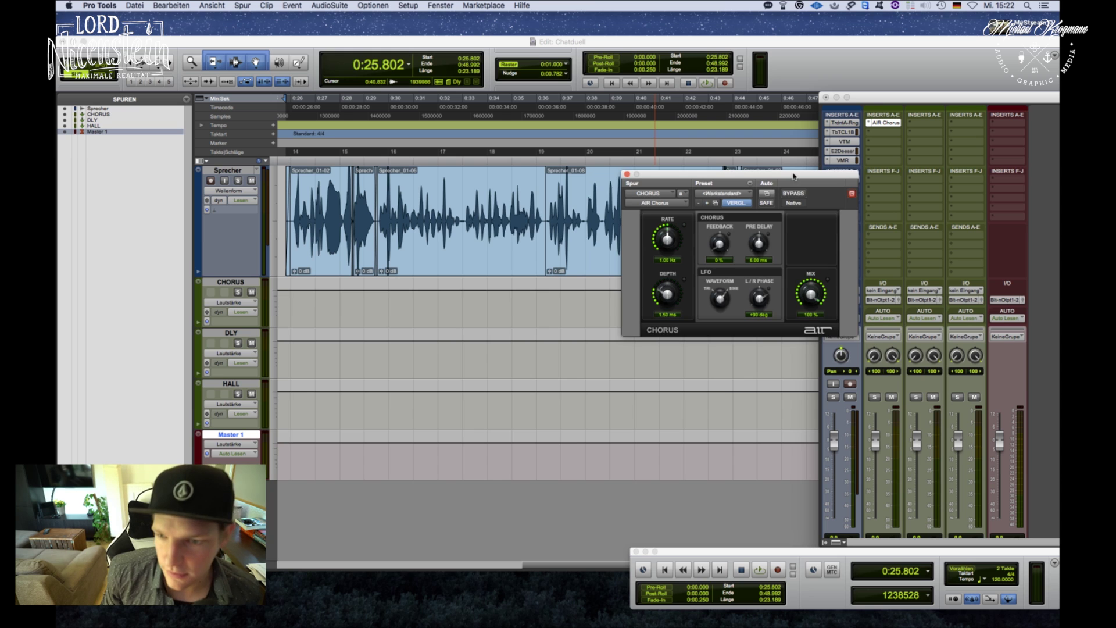
drag(794, 176, 598, 234)
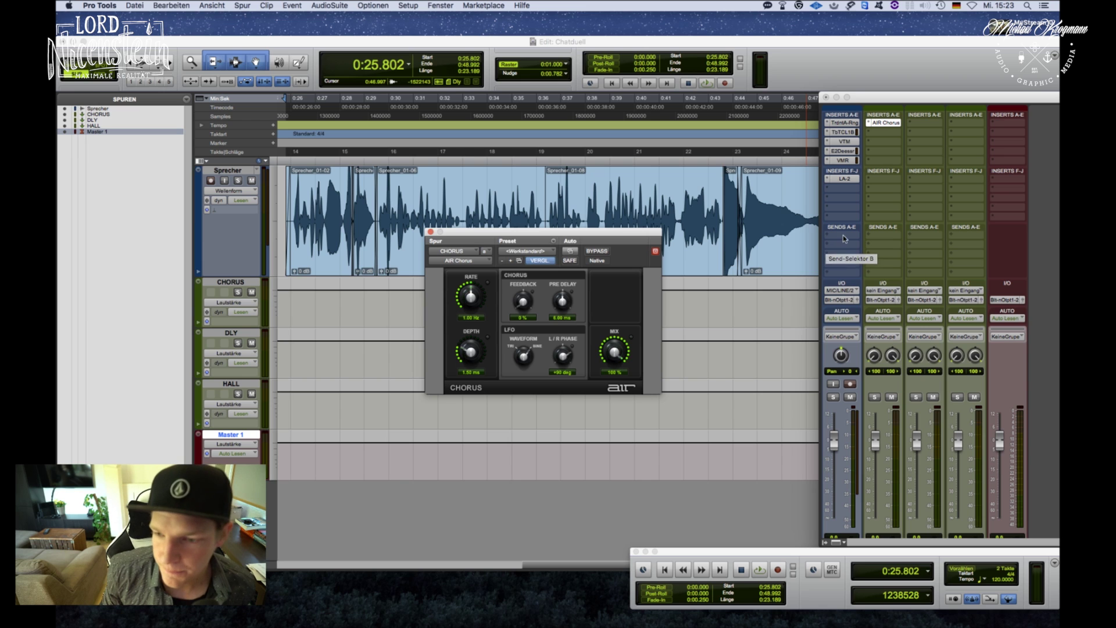
Add three stereo sends to the Sprecher track, routed to Bus 1-2, Bus 3-4 and Bus 5-6.
click(843, 238)
mouse_move(861, 265)
click(905, 267)
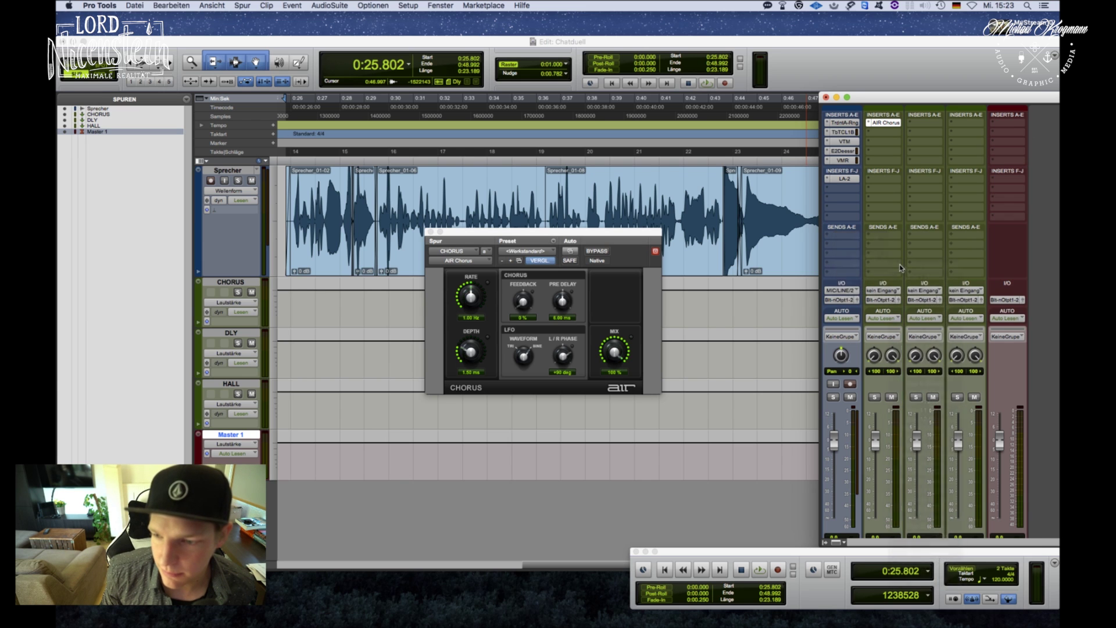
click(842, 244)
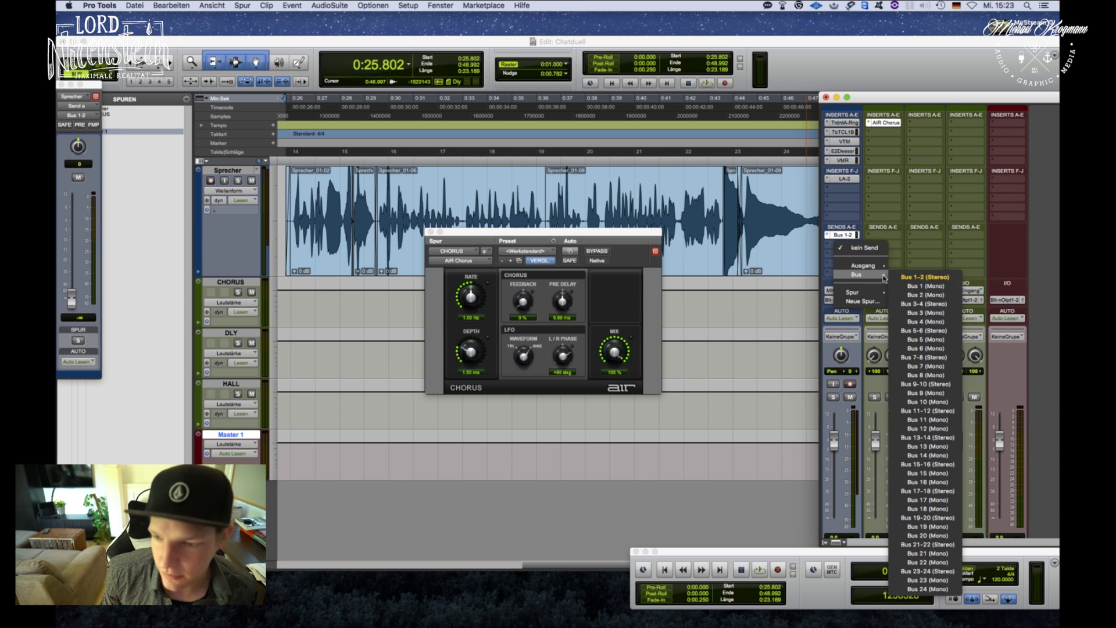
click(926, 303)
click(842, 253)
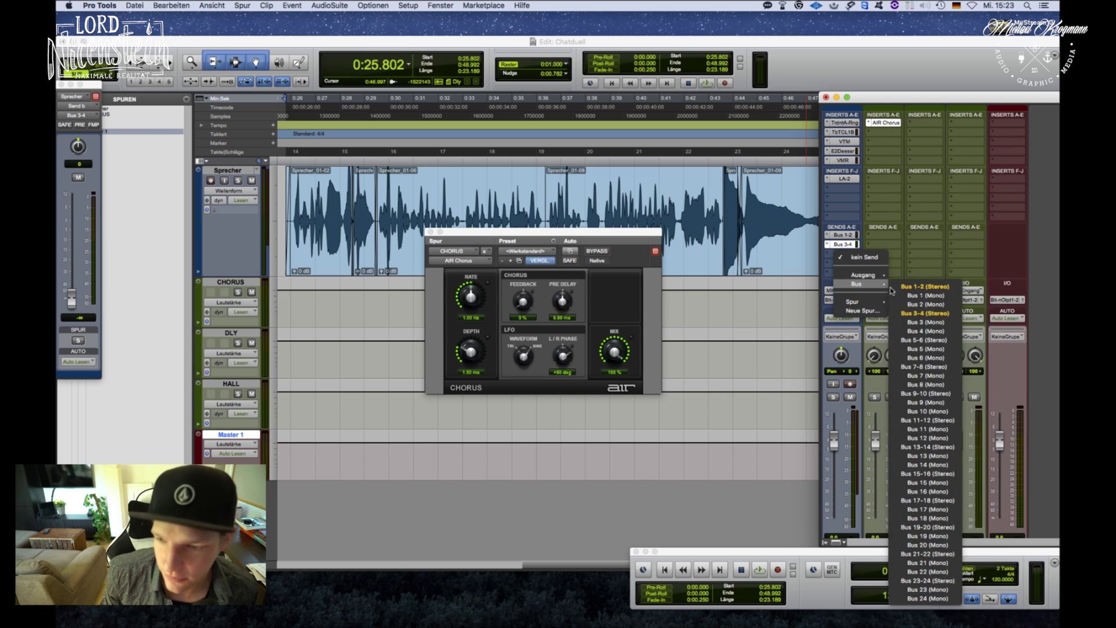
click(925, 336)
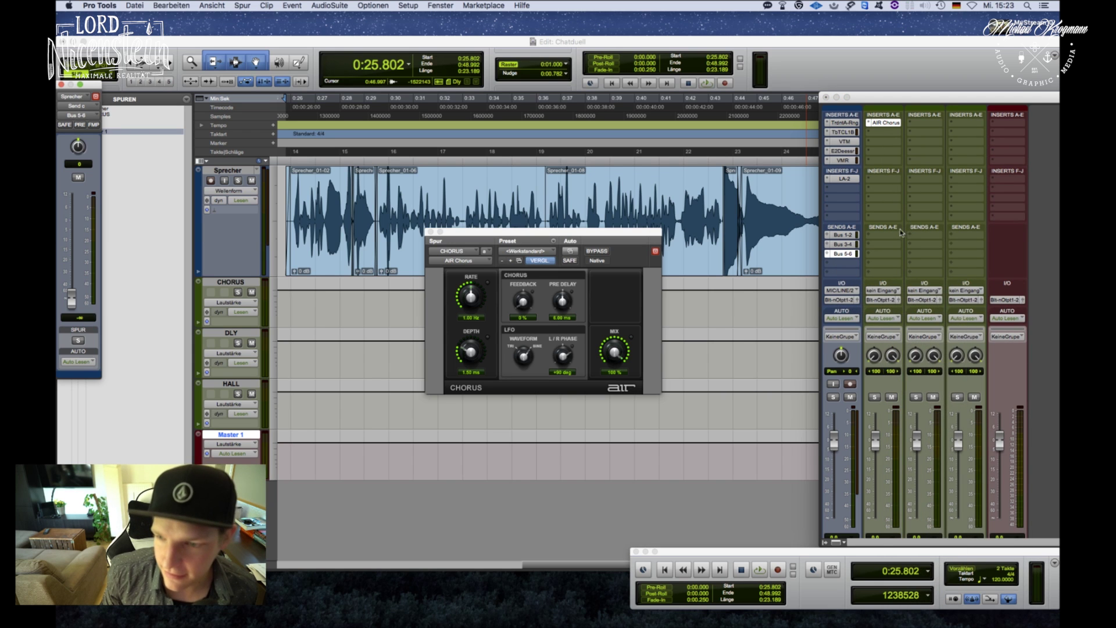
Set the aux track inputs to Bus 1-2 for CHORUS, Bus 3-4 for DLY and Bus 5-6 for HALL.
scroll(841, 377, down, 1)
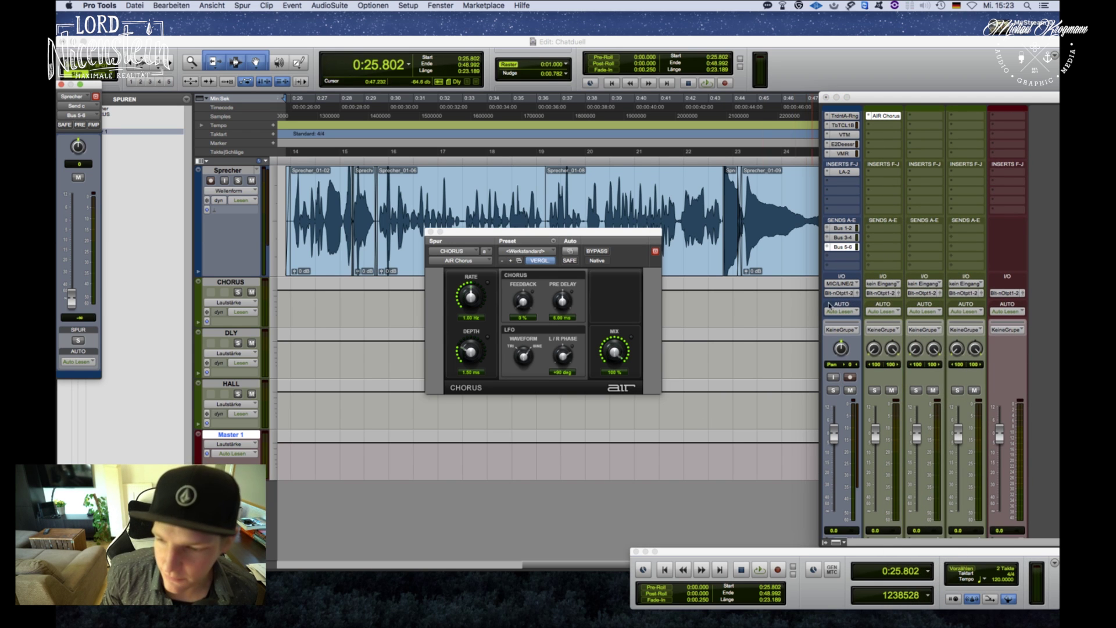
click(896, 287)
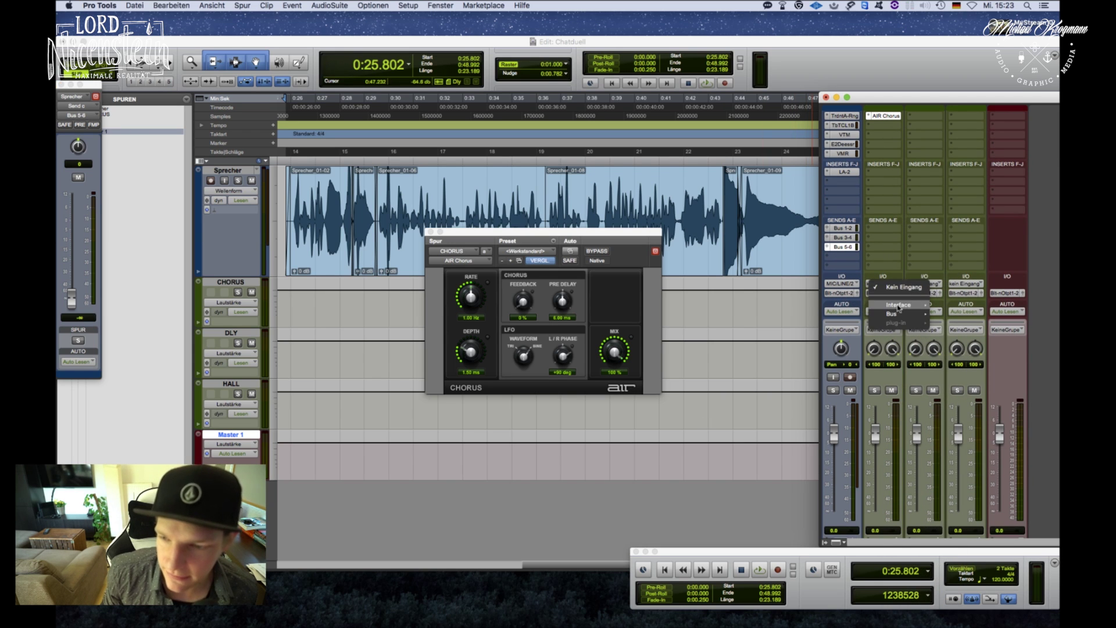
click(930, 312)
click(924, 283)
mouse_move(933, 314)
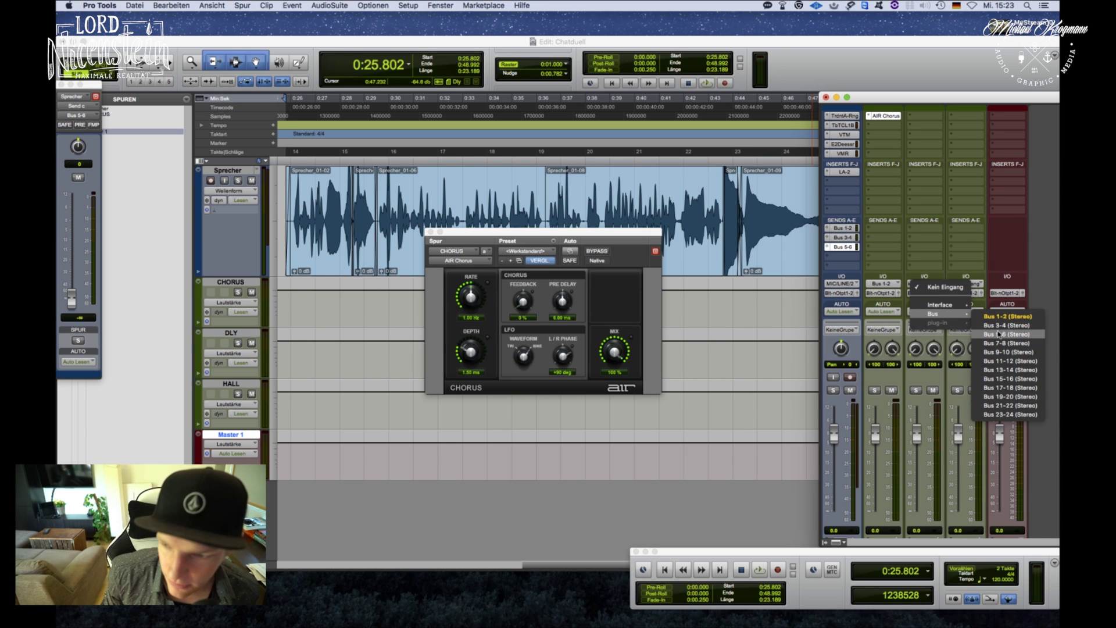
click(994, 324)
click(966, 284)
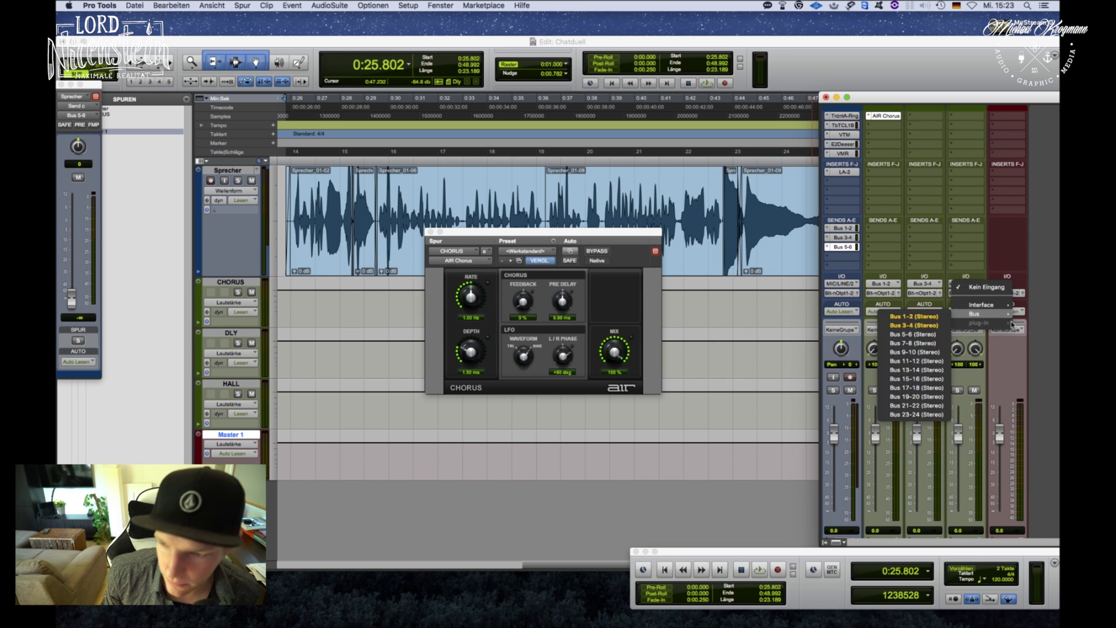
mouse_move(1005, 316)
click(919, 337)
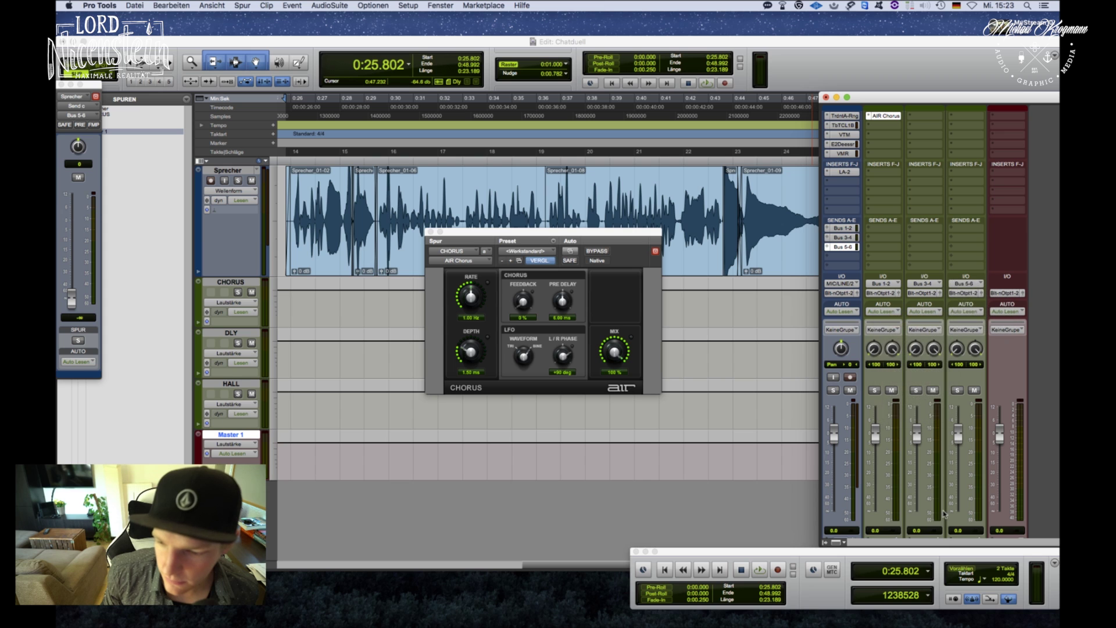
Expand the Sprecher track's Bus 1-2 send in the mixer, play the voice and raise the send level into the chorus.
drag(952, 557, 955, 595)
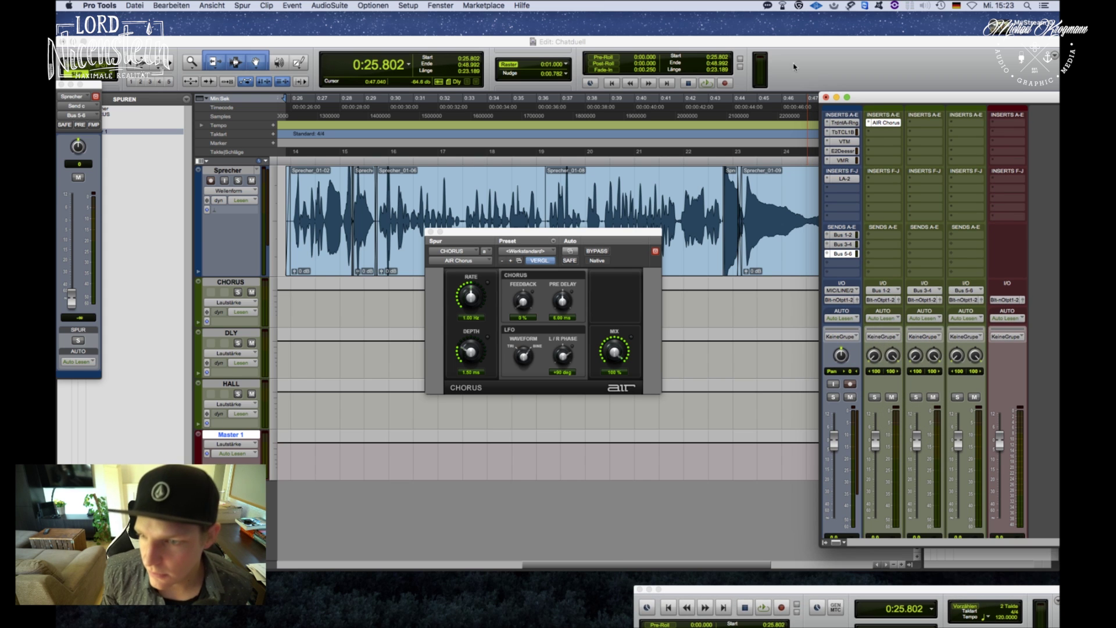
click(826, 235)
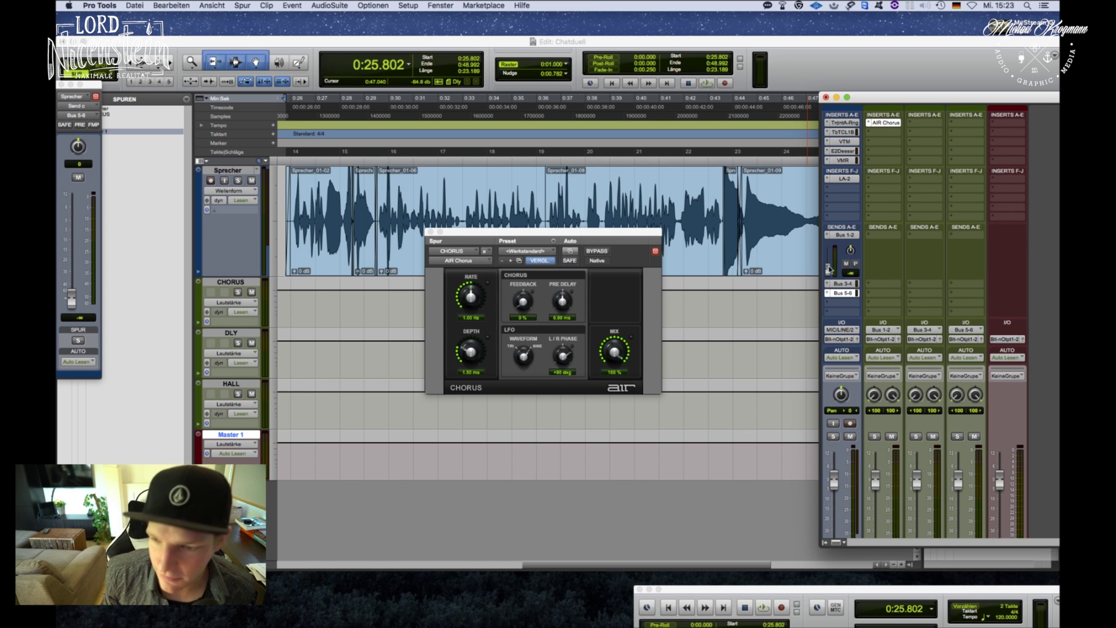
key(space)
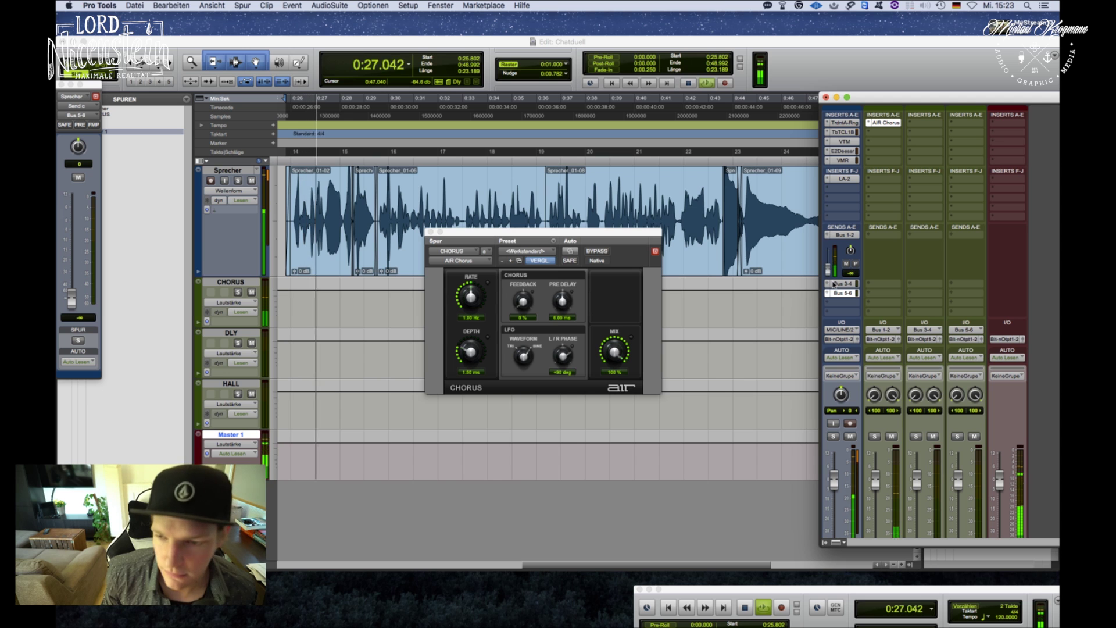
drag(828, 270, 831, 258)
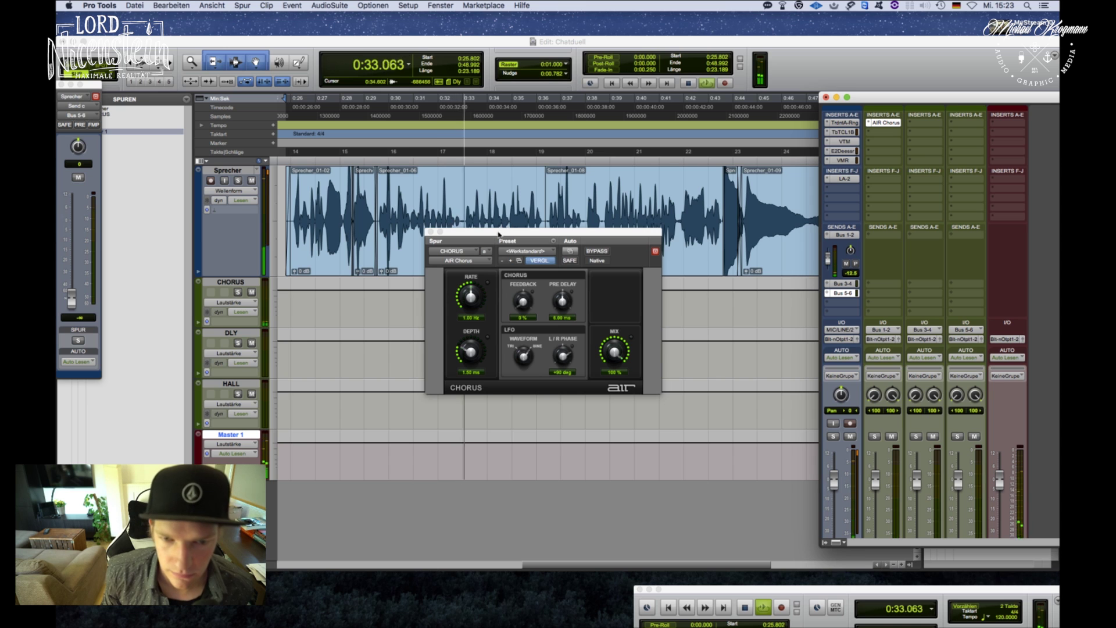
Set the AIR Chorus rate to about 1.07 Hz and its feedback to about 16 % during playback.
drag(499, 234, 627, 234)
drag(625, 288, 630, 284)
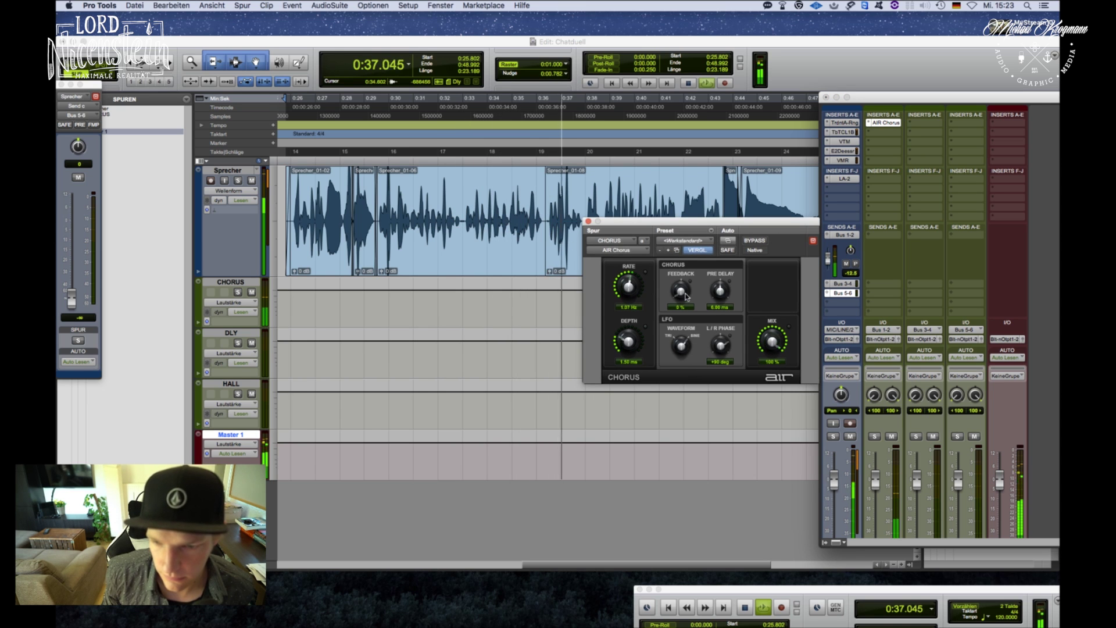
drag(680, 290, 685, 283)
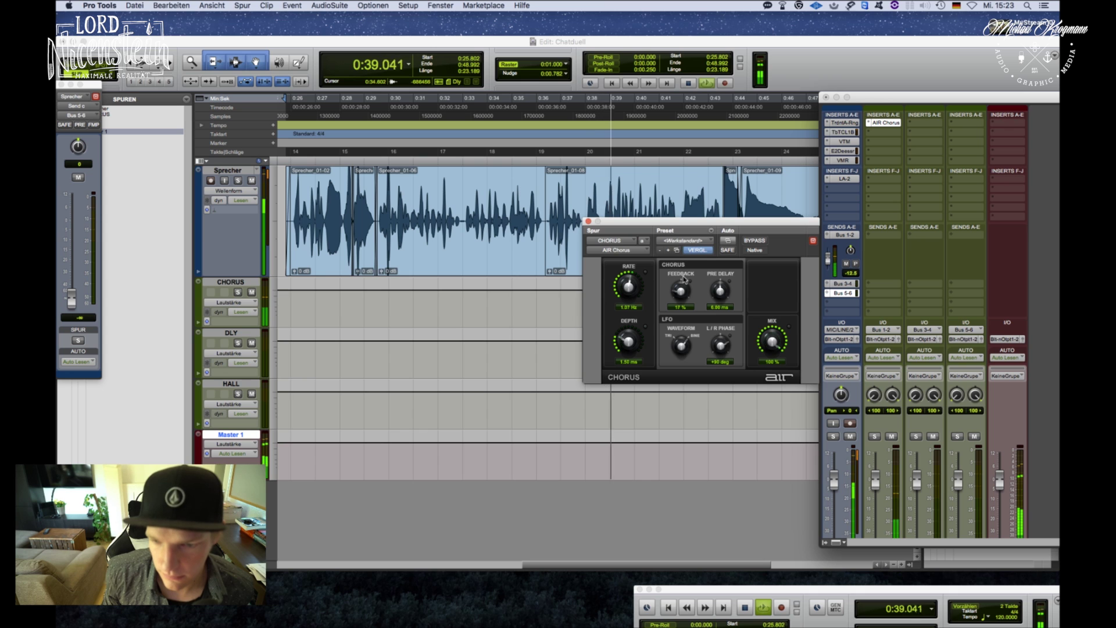
drag(746, 381, 731, 358)
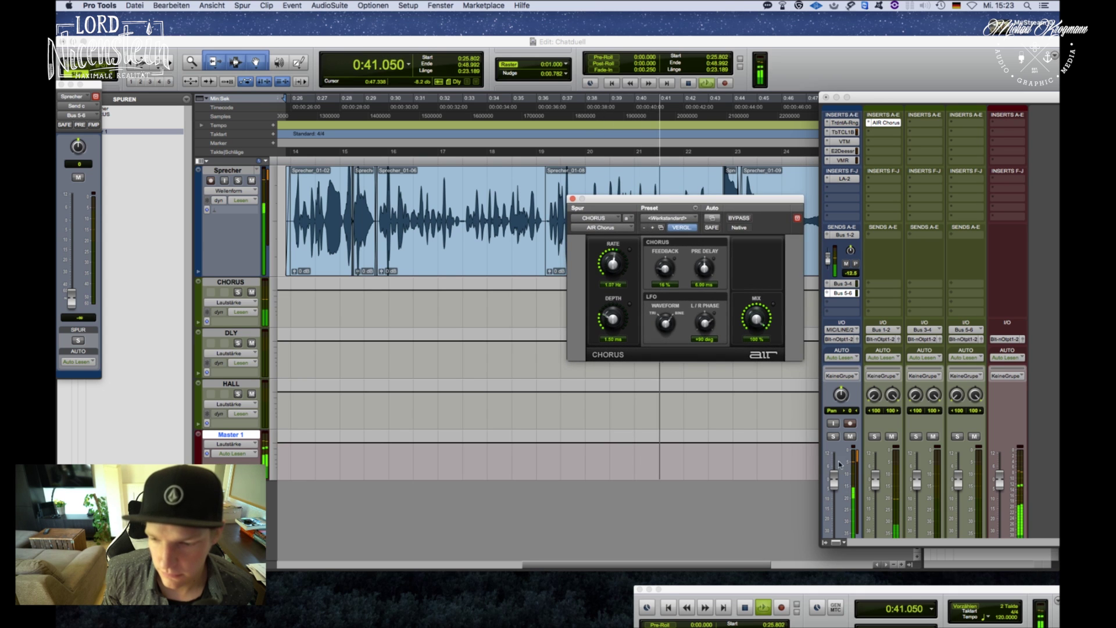
Lower the CHORUS aux fader slightly and audition the voice with the chorus bypassed and active.
click(870, 480)
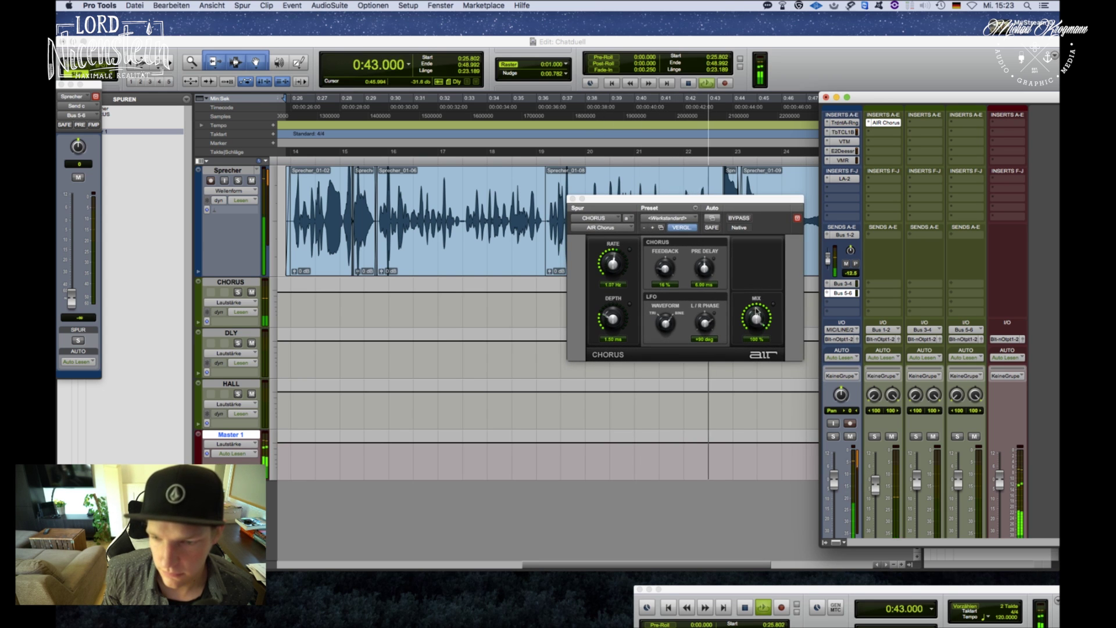
click(740, 218)
click(743, 220)
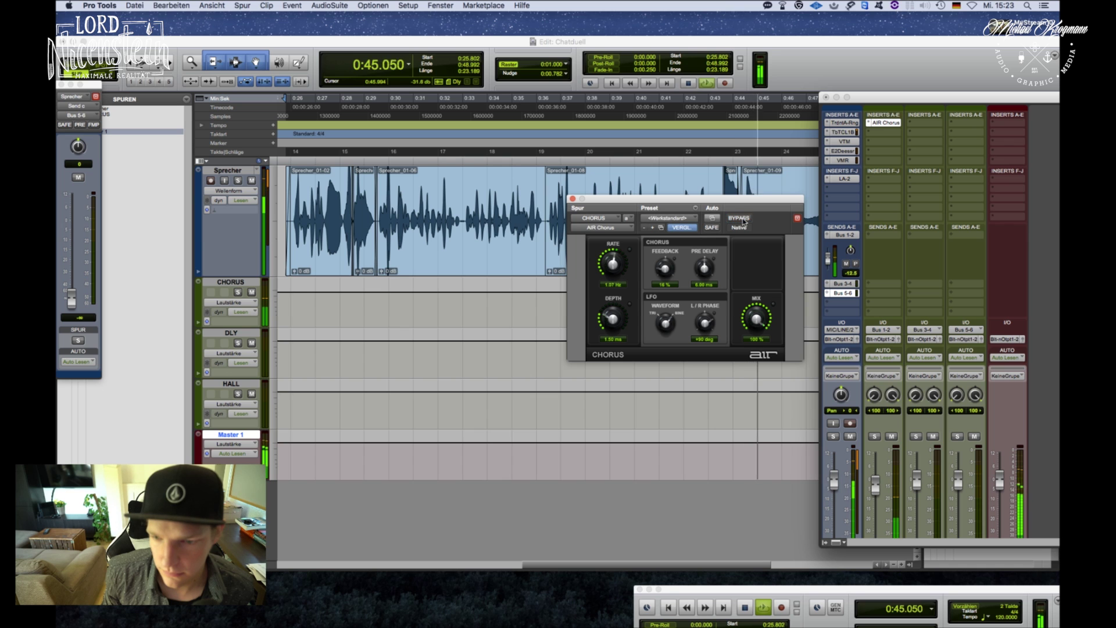
key(space)
key(space)
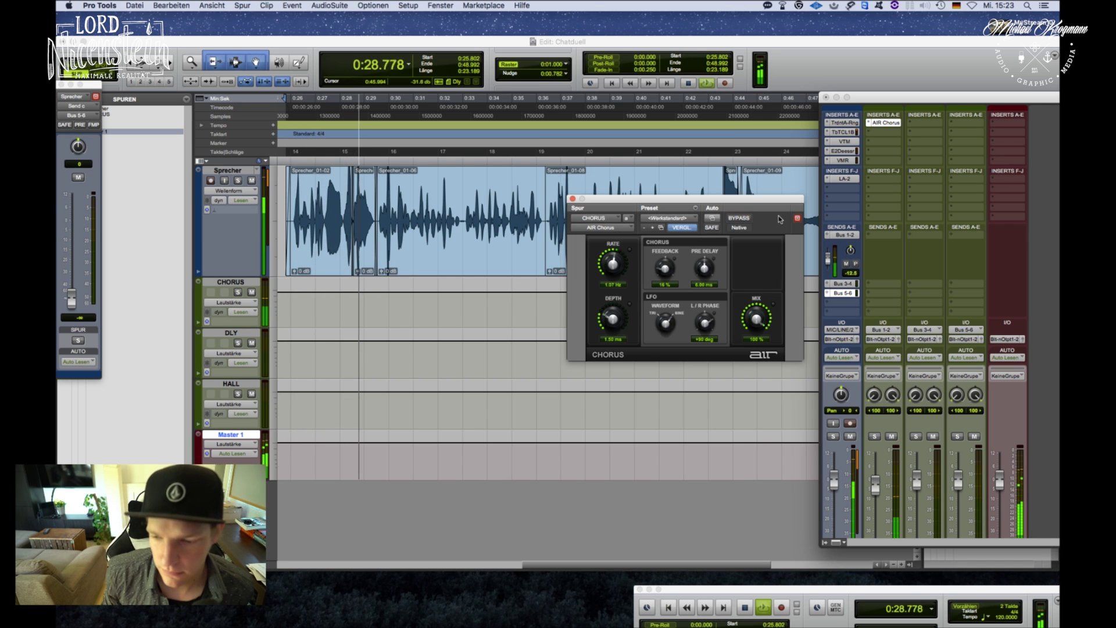
key(space)
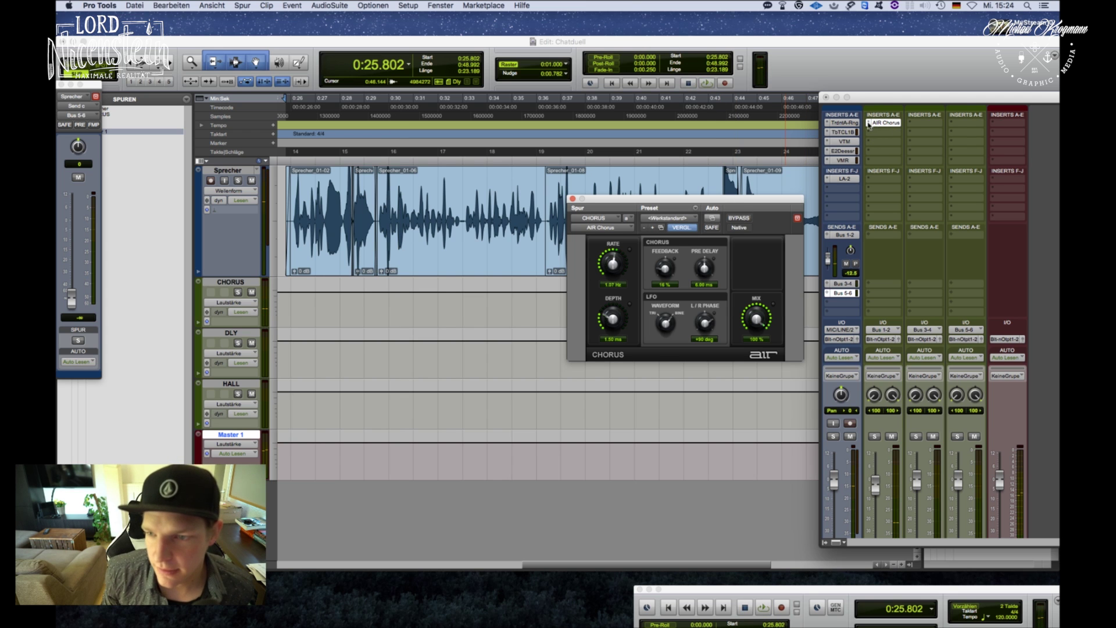
Replace the AIR Chorus insert on the CHORUS aux with the stereo AIR Multi-Chorus.
click(869, 124)
mouse_move(910, 124)
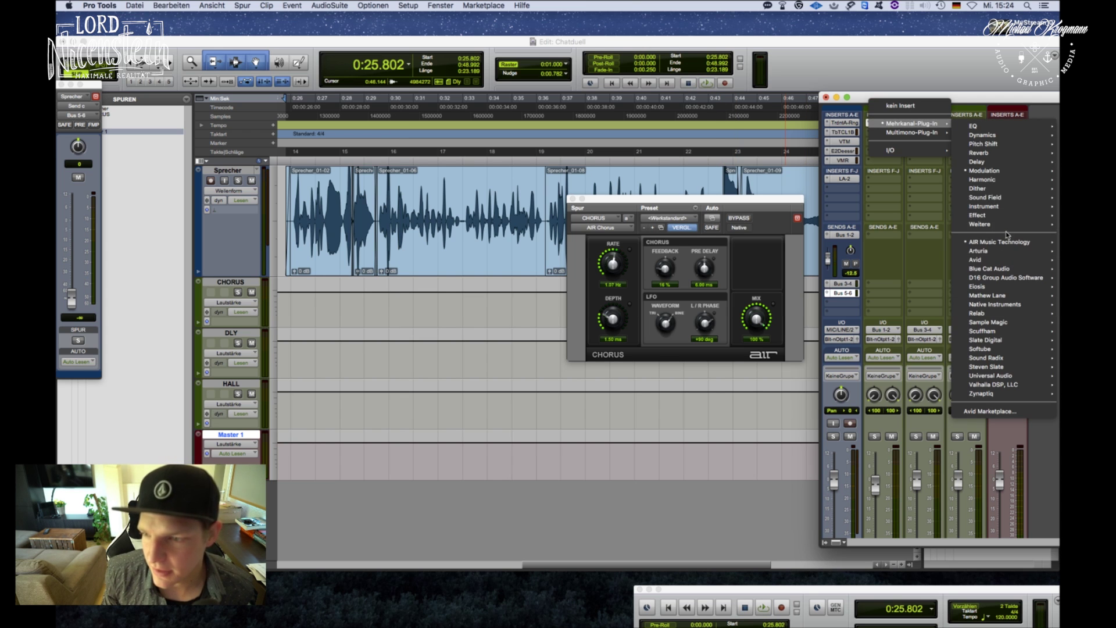
mouse_move(1004, 170)
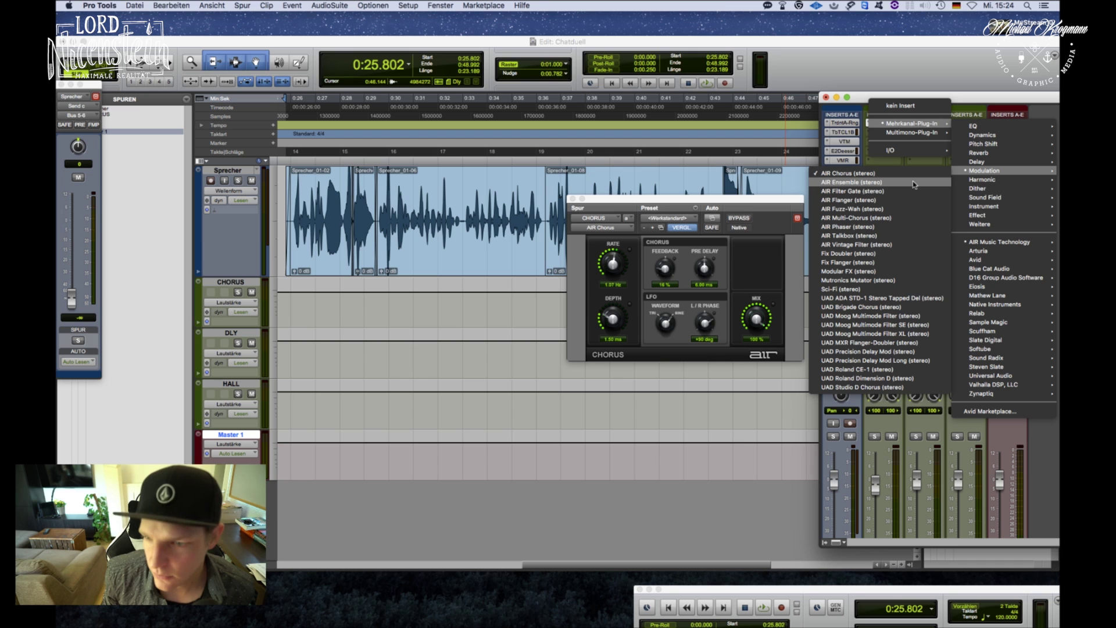
key(Escape)
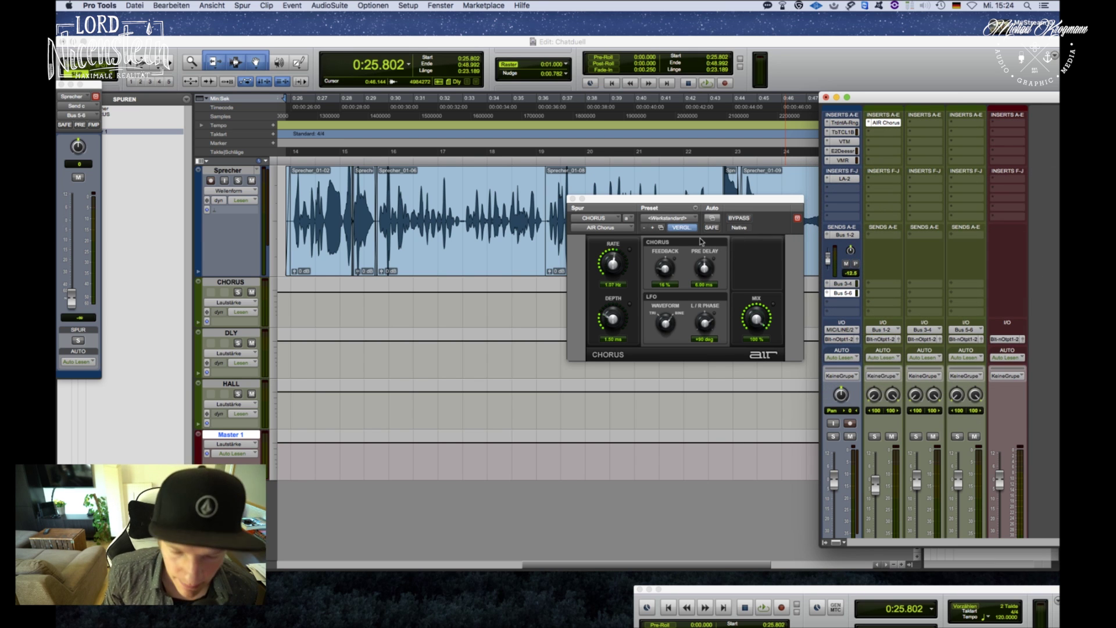
click(683, 219)
drag(789, 312, 830, 267)
Play the voice, set the Multi-Chorus depth to about 7.13 ms and readjust the CHORUS aux fader by ear.
key(space)
drag(877, 484, 879, 473)
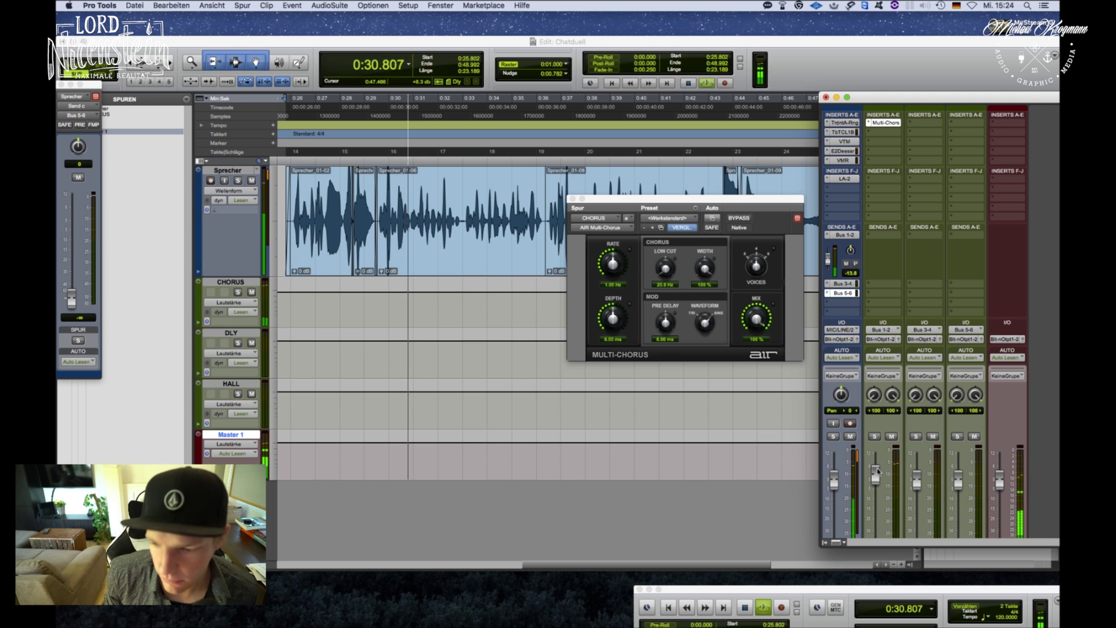
drag(828, 266, 828, 266)
drag(617, 321, 624, 320)
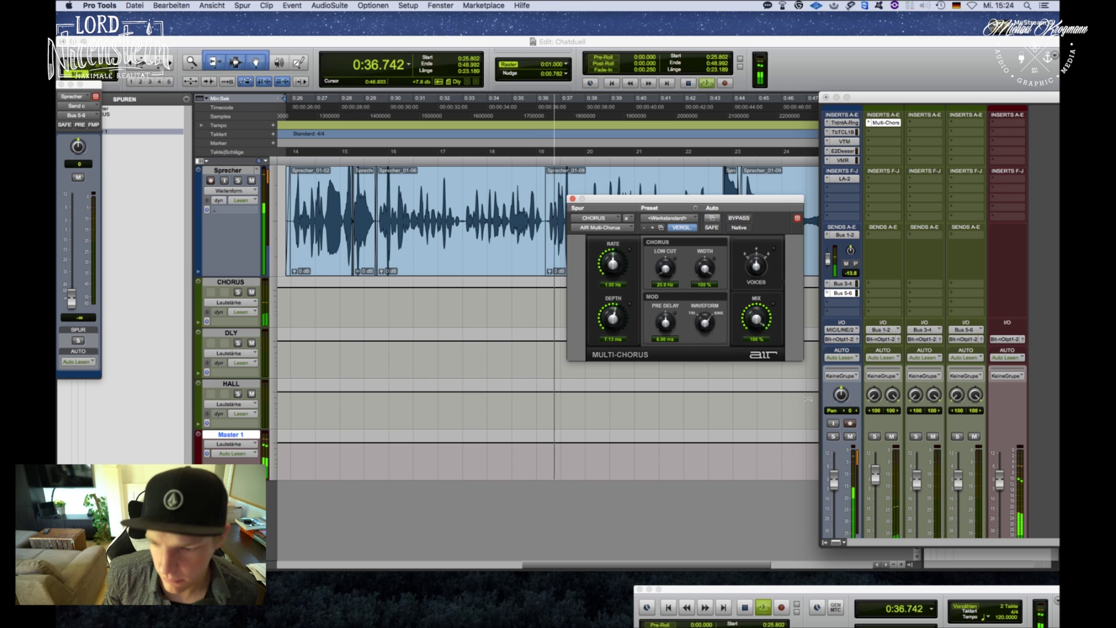
drag(877, 484, 878, 490)
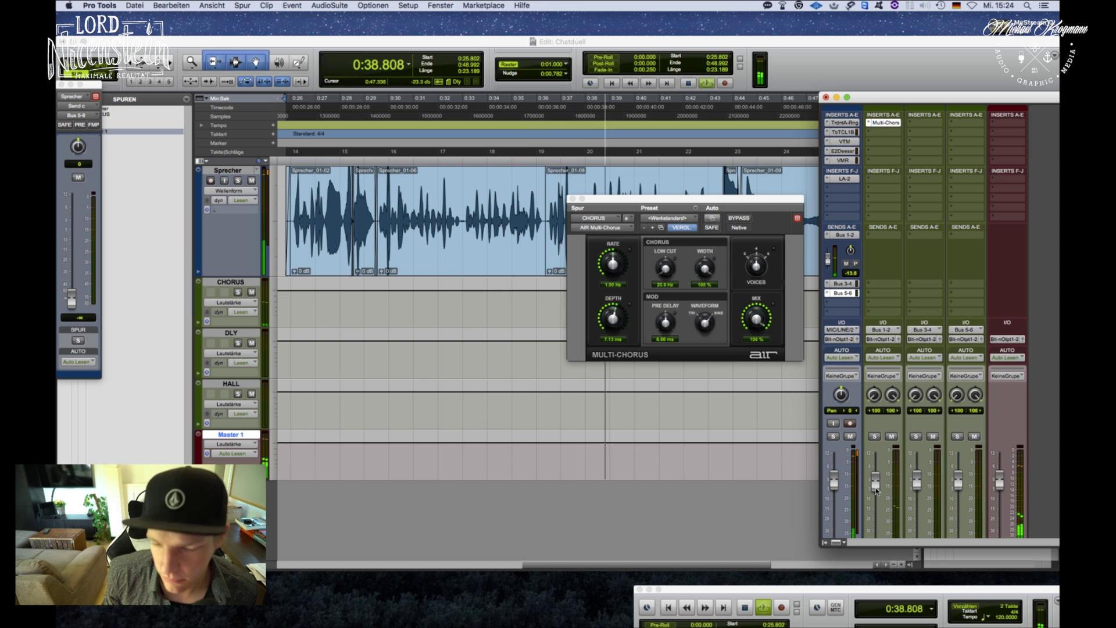
key(space)
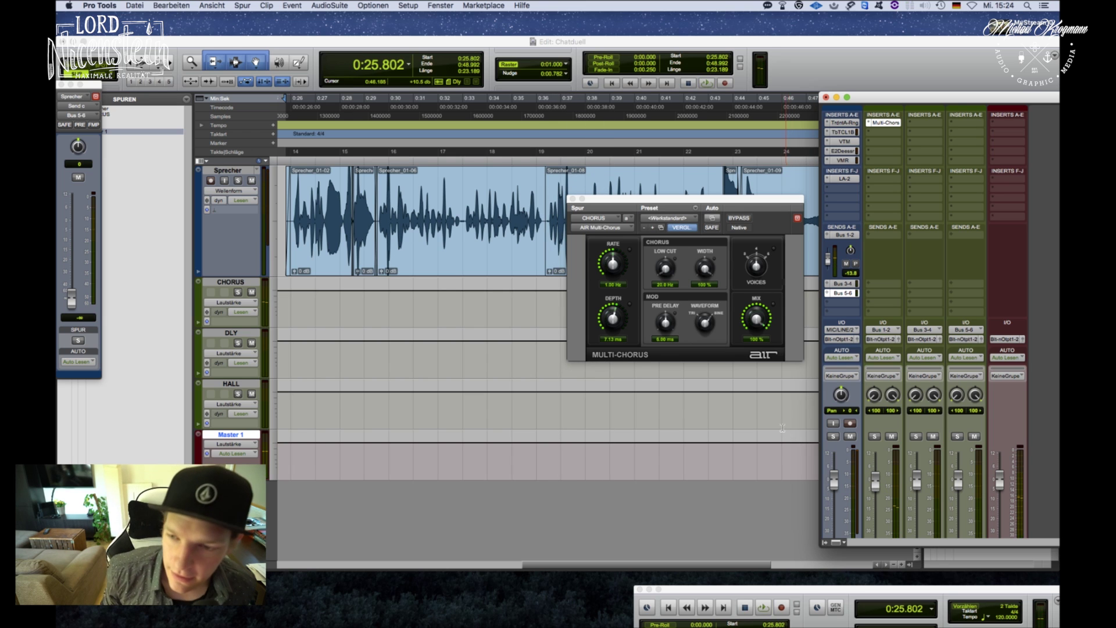
Insert the stereo ValhallaVintageVerb reverb in the first insert slot of the HALL aux.
drag(929, 103, 838, 62)
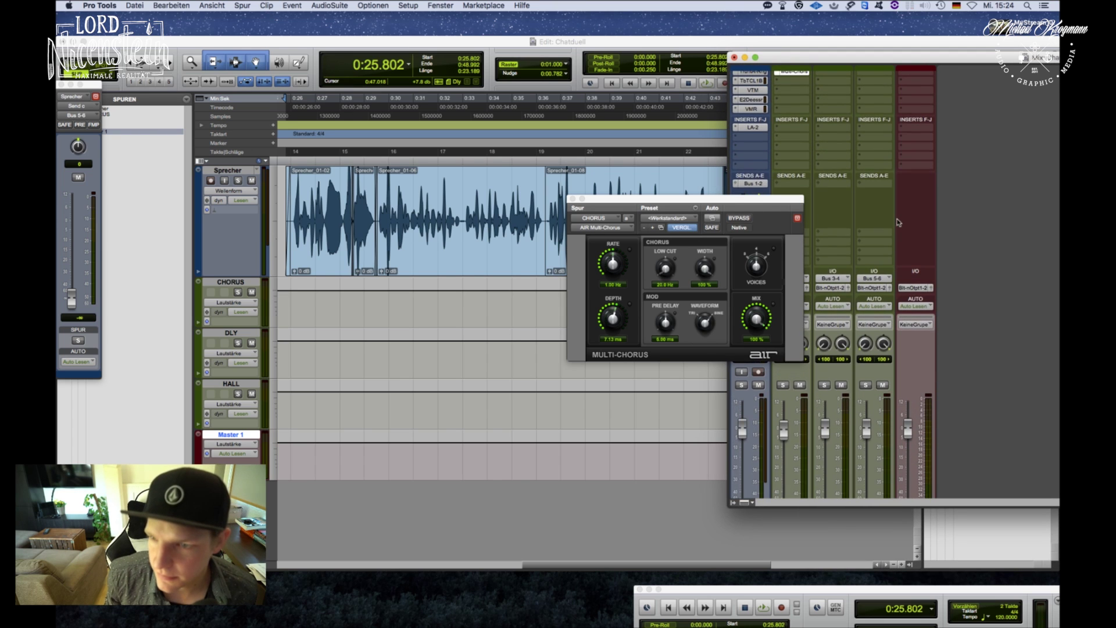
click(881, 86)
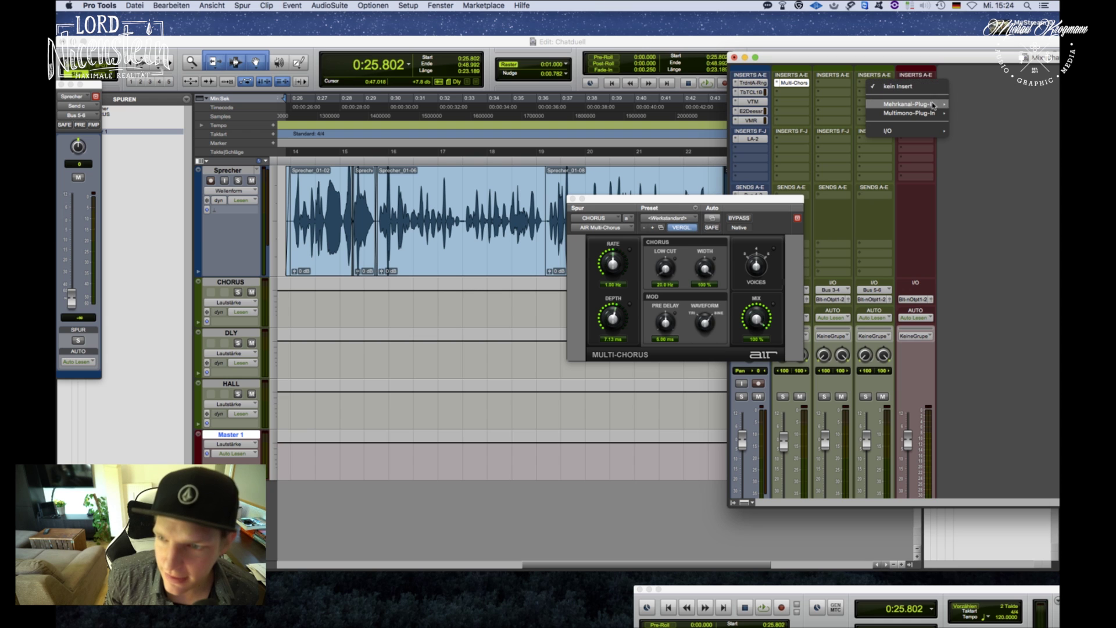
mouse_move(907, 104)
mouse_move(995, 366)
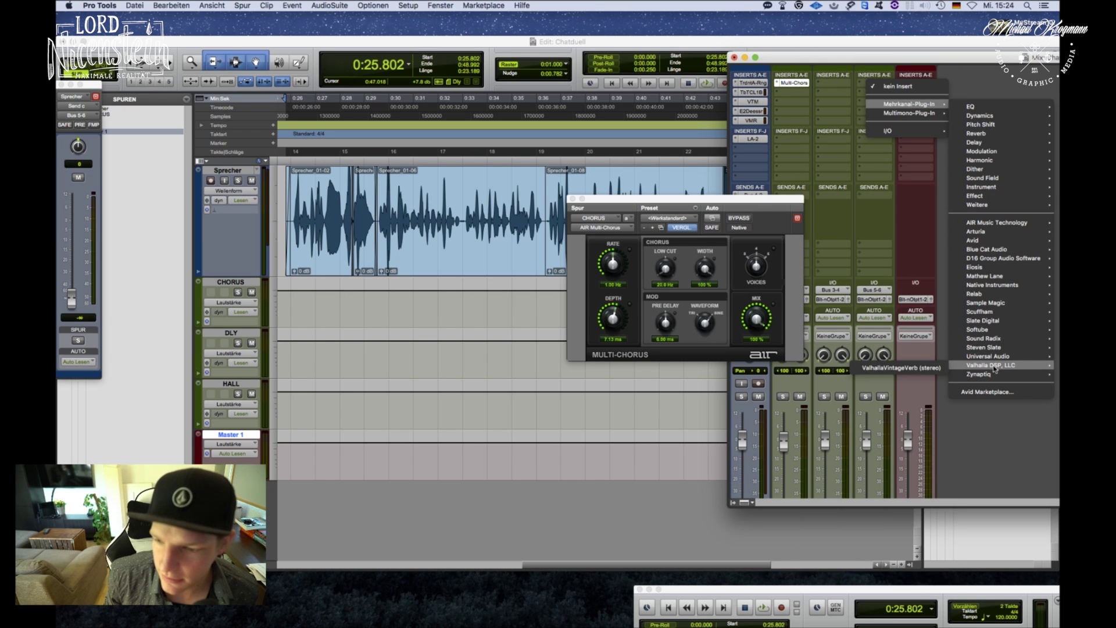
click(921, 373)
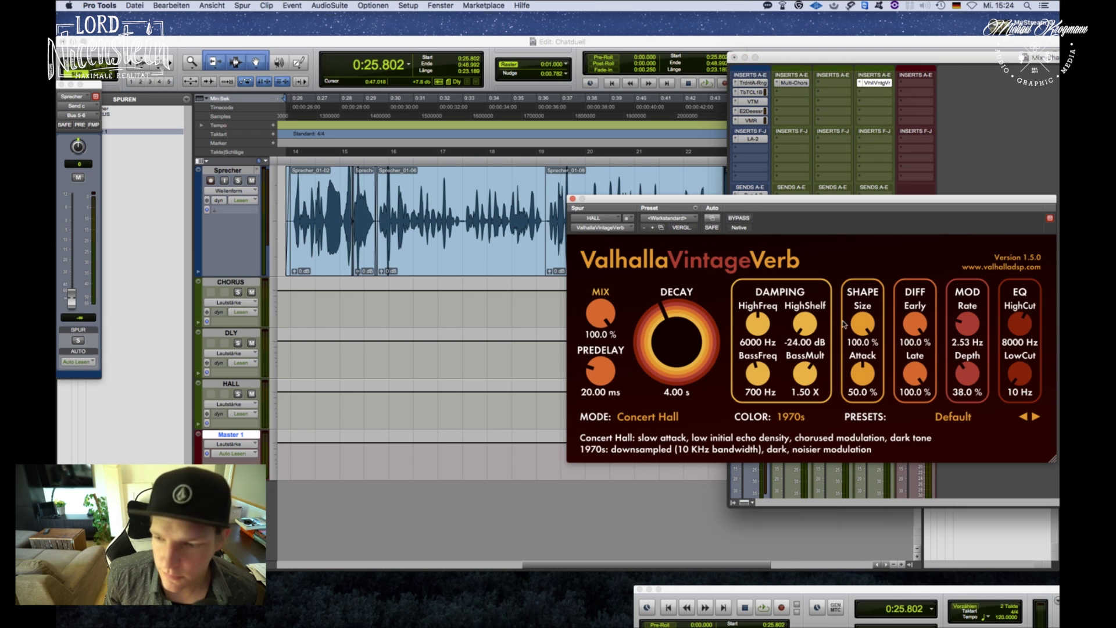
Load the Very Small Ambience preset in ValhallaVintageVerb and clear its window away from the mixer.
click(953, 416)
mouse_move(947, 290)
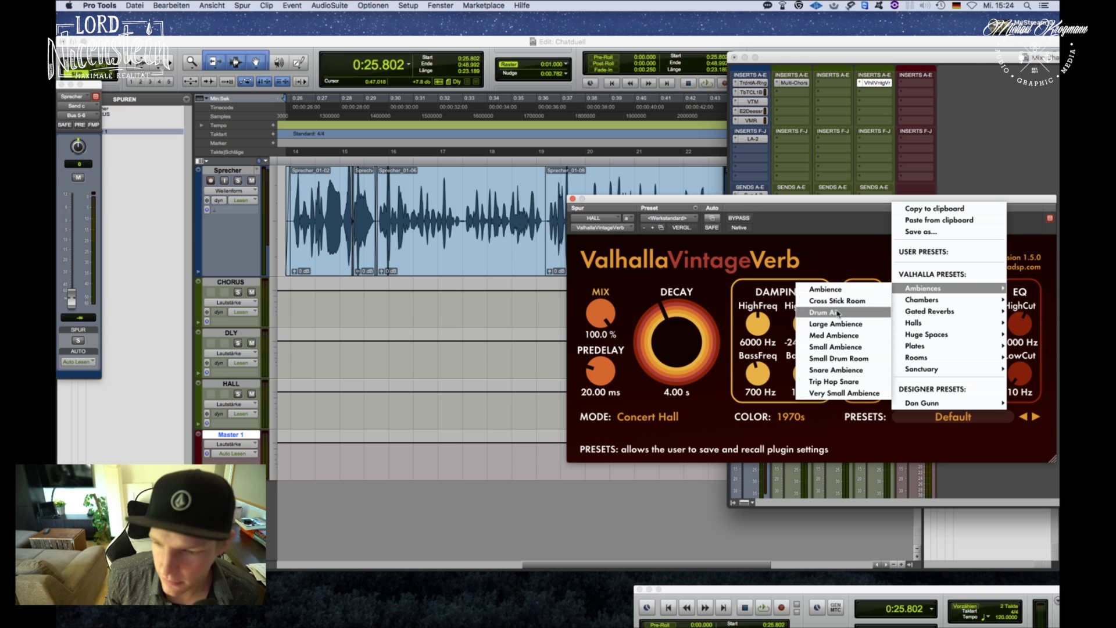
click(845, 393)
drag(656, 219, 64, 239)
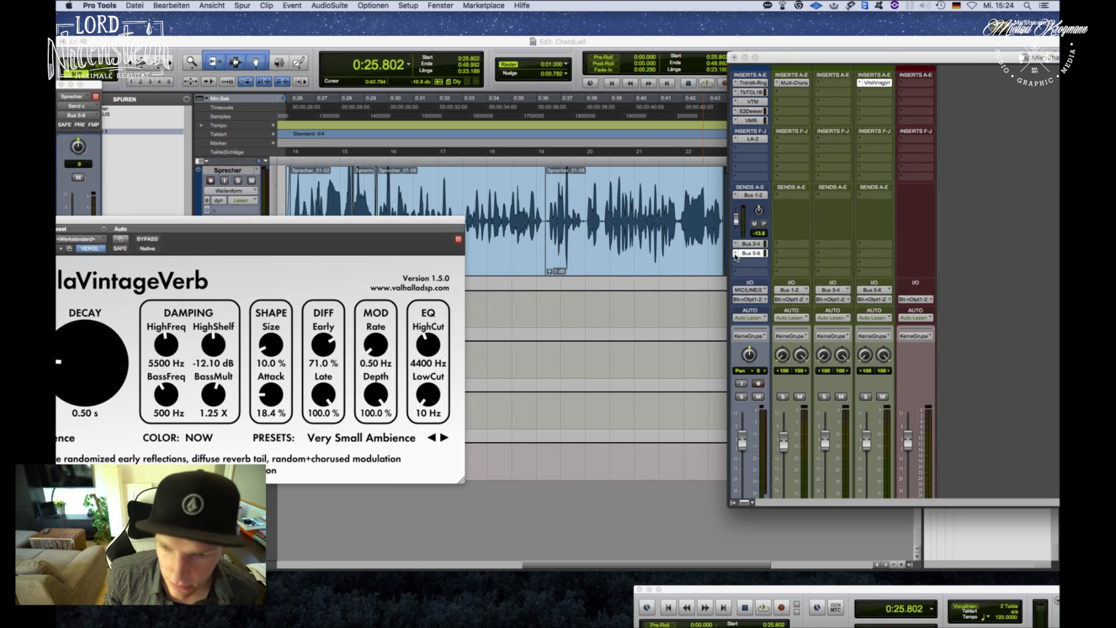
Raise the Sprecher track's Bus 5-6 send to about -11.2 dB during playback and close the reverb window.
click(736, 256)
key(space)
drag(737, 291, 737, 278)
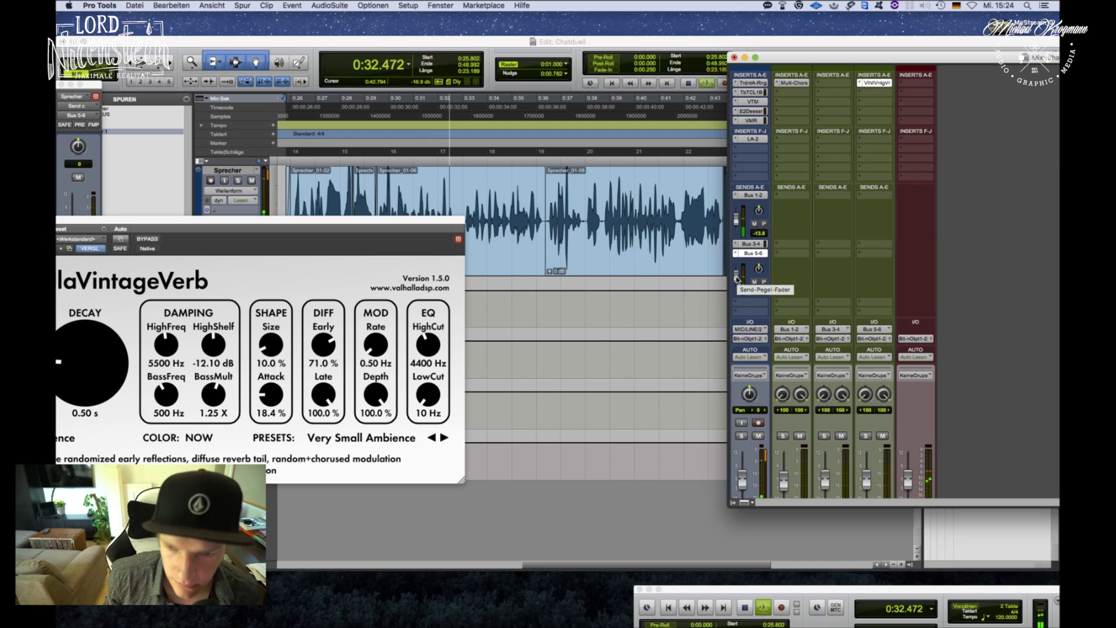
drag(736, 278, 736, 279)
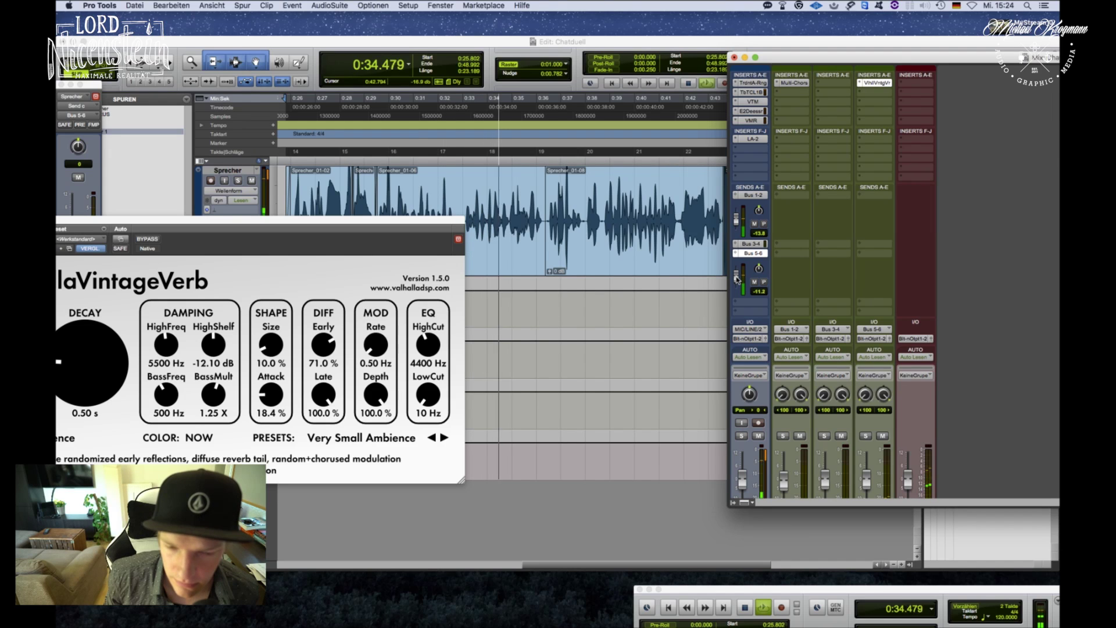
key(space)
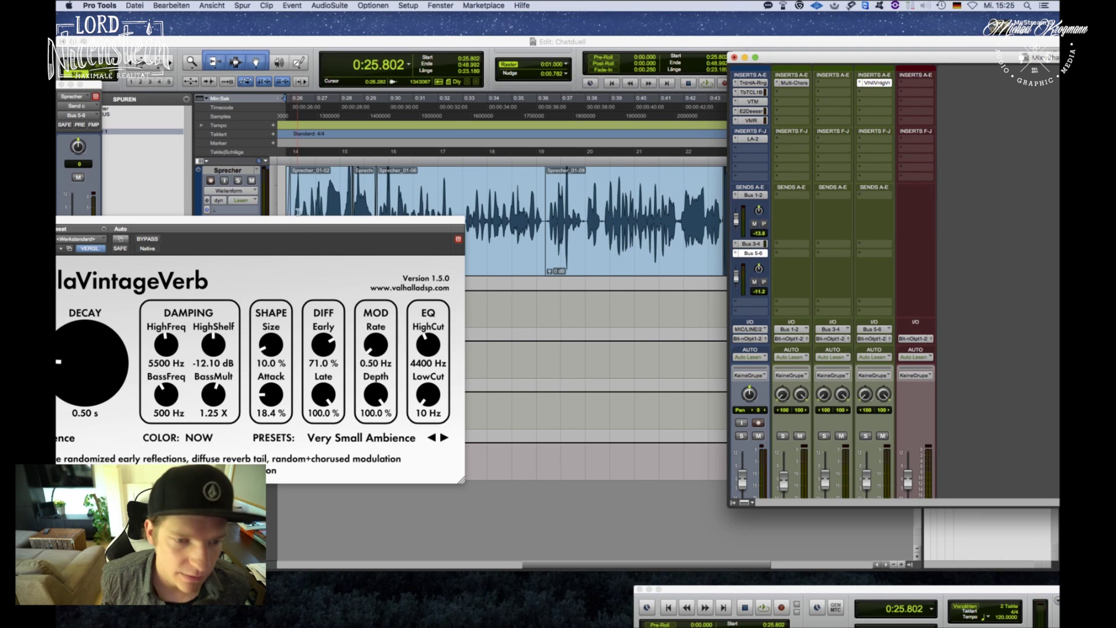
drag(261, 225, 563, 236)
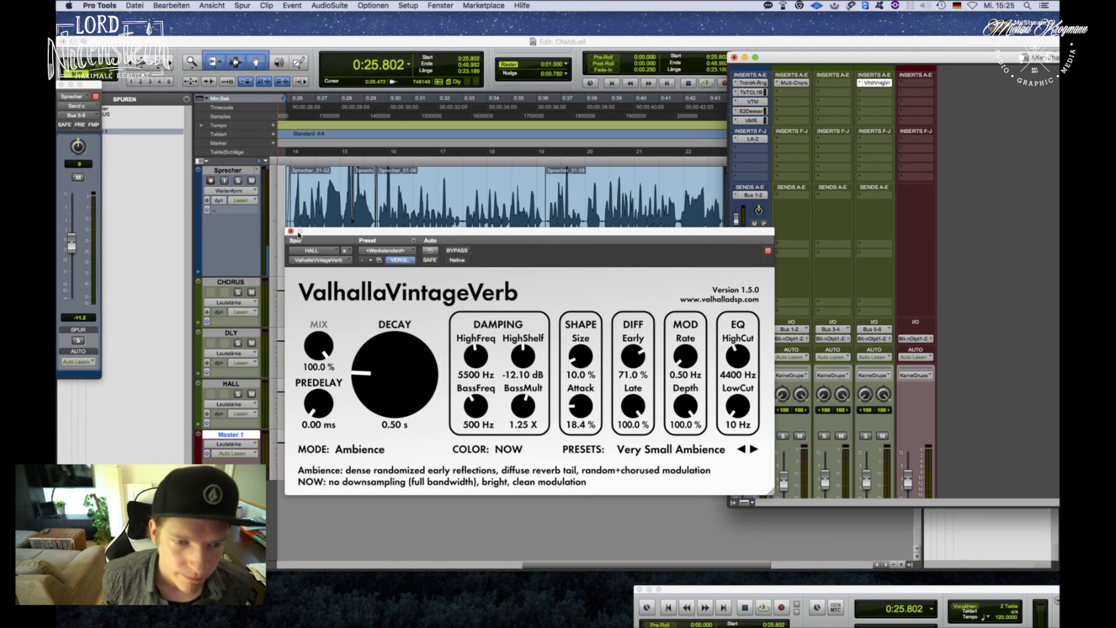
key(super+w)
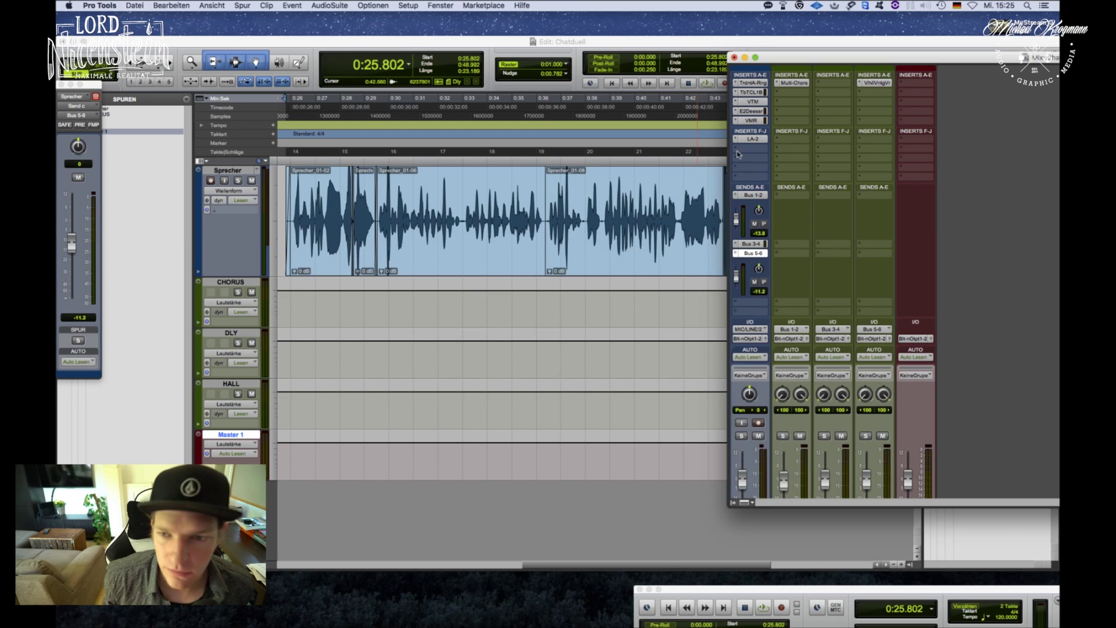
Insert the stereo D16 Repeater delay on the DLY aux and expand the Sprecher track's Bus 3-4 send.
click(823, 87)
mouse_move(860, 106)
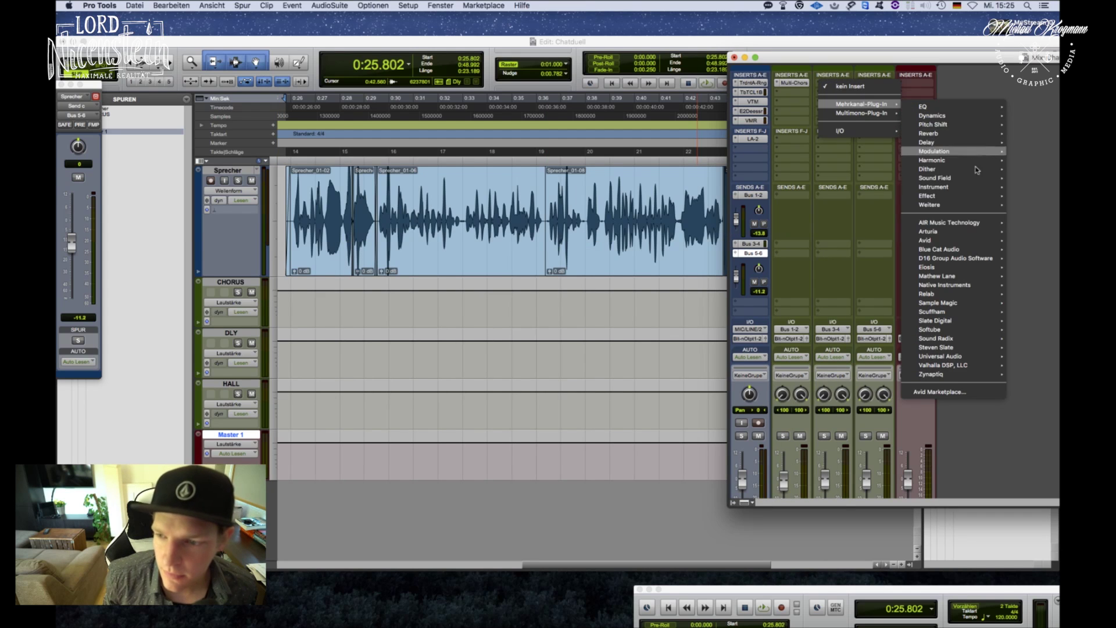
mouse_move(954, 260)
click(892, 259)
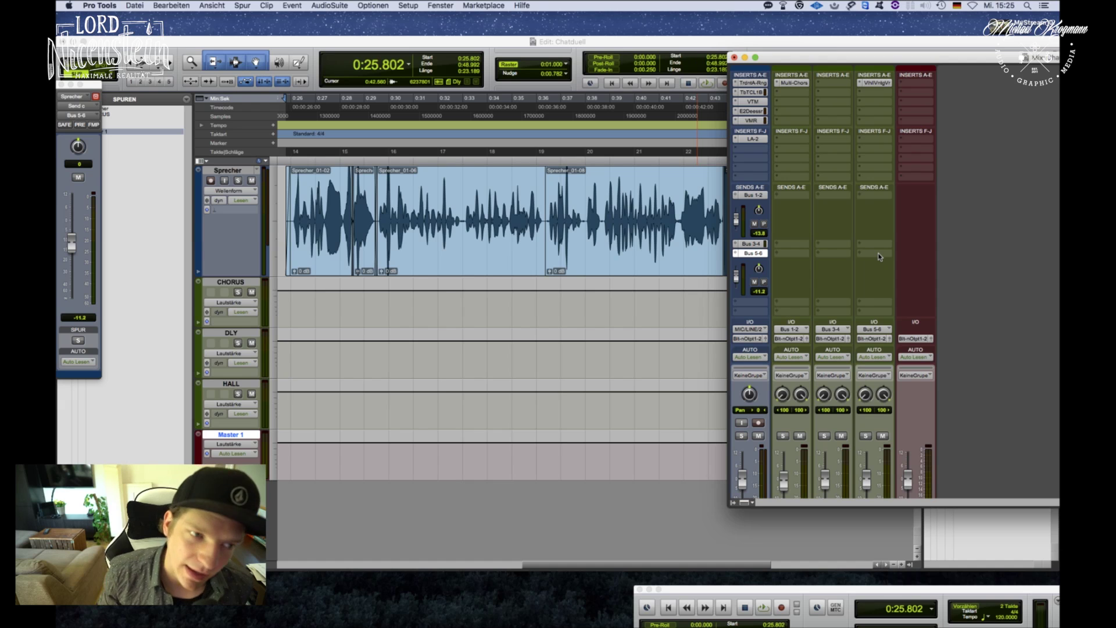
drag(651, 245, 767, 385)
click(737, 245)
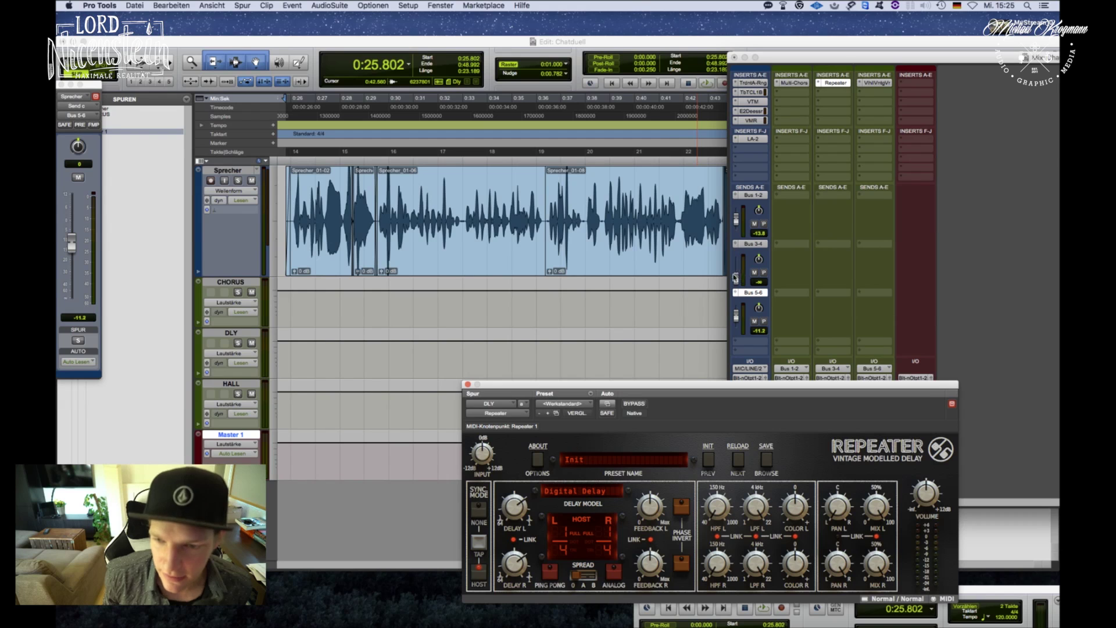
Load Repeater's Vocal Widener 1 preset during playback and raise the Sprecher track's Bus 3-4 send to about -9 dB.
drag(741, 384, 779, 160)
click(670, 428)
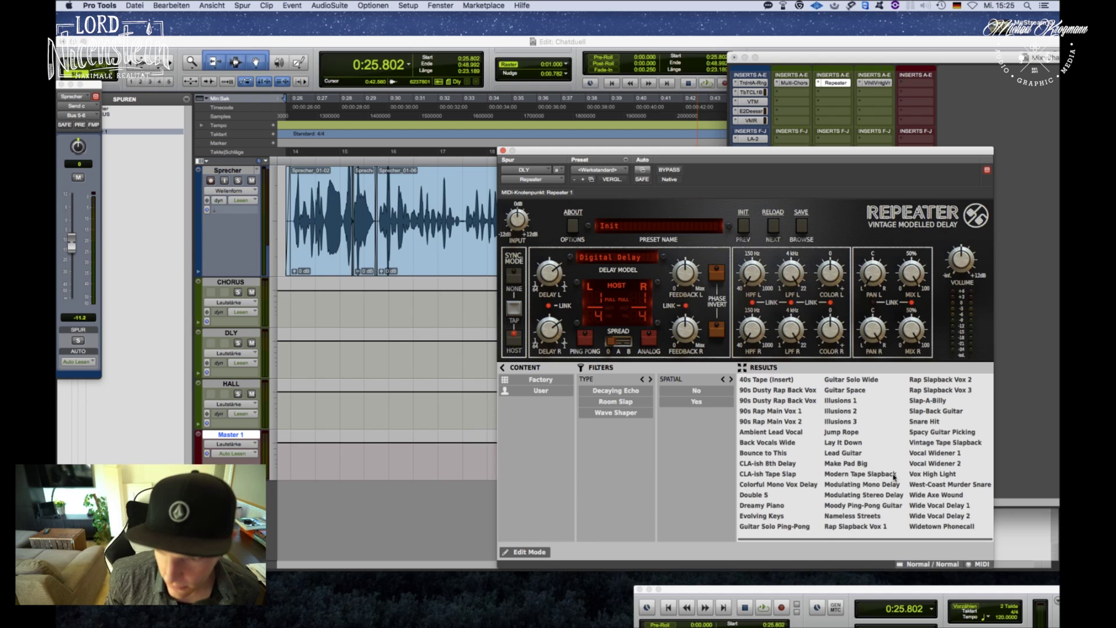
key(space)
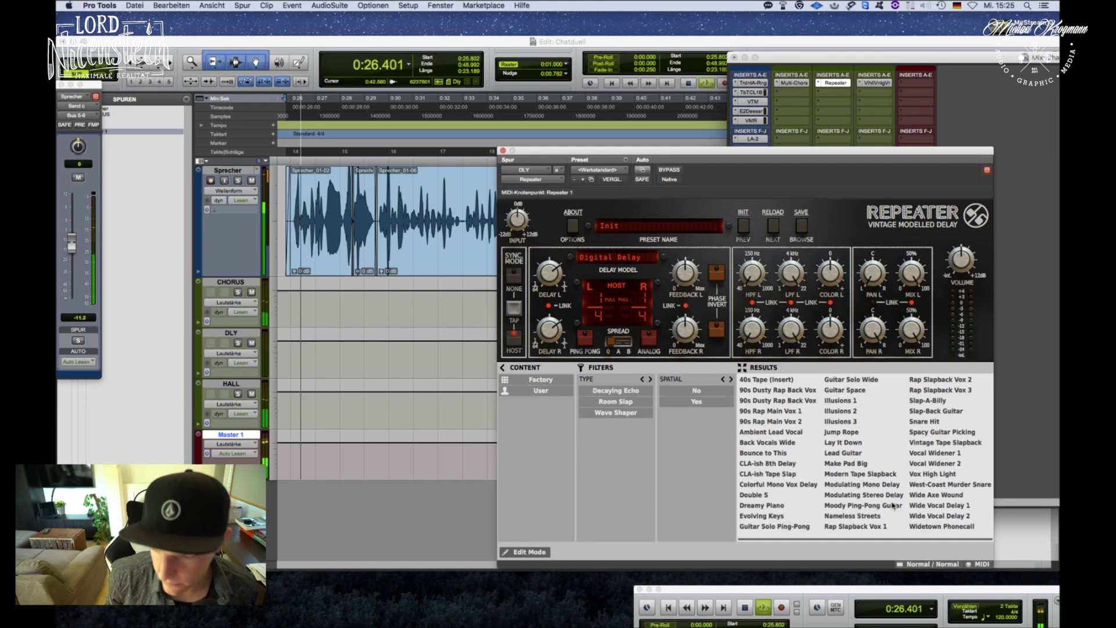
click(933, 453)
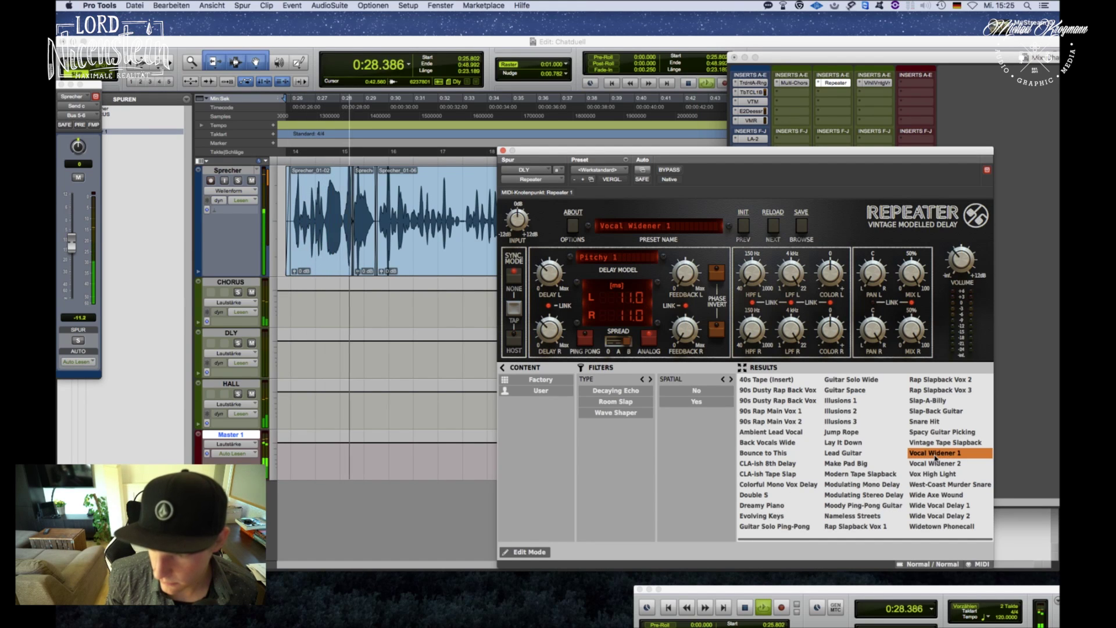
drag(744, 150, 407, 241)
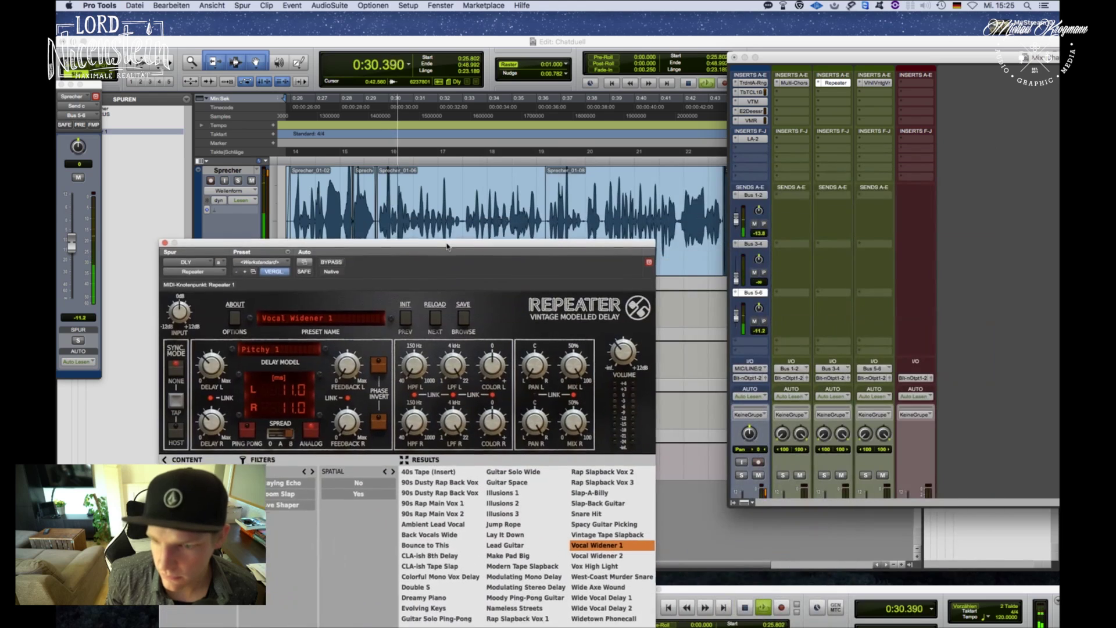
click(737, 279)
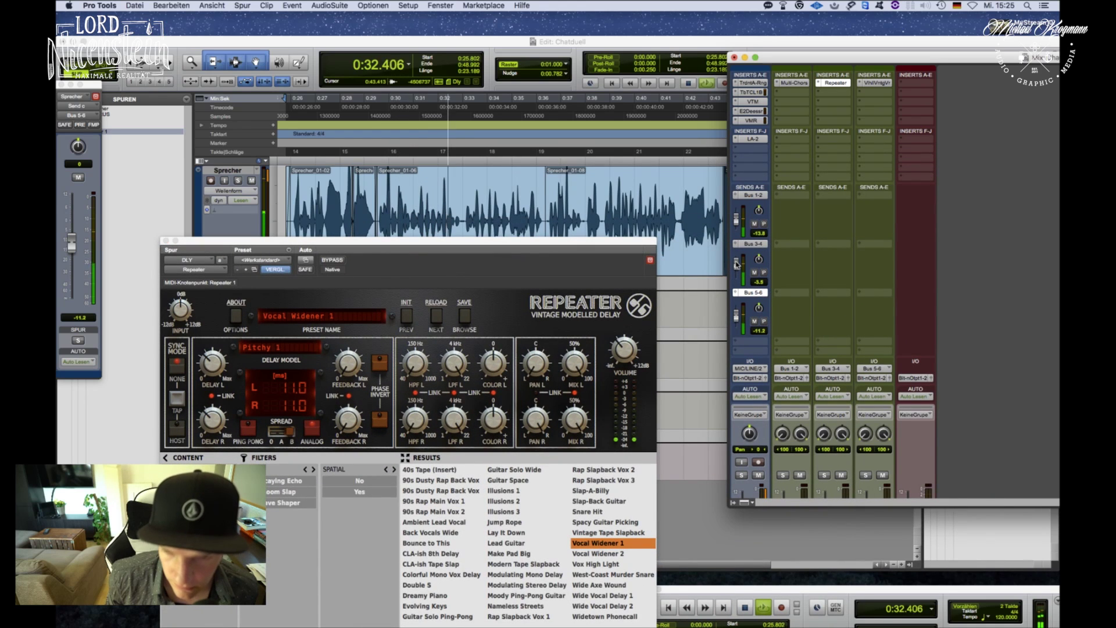
drag(738, 279, 738, 260)
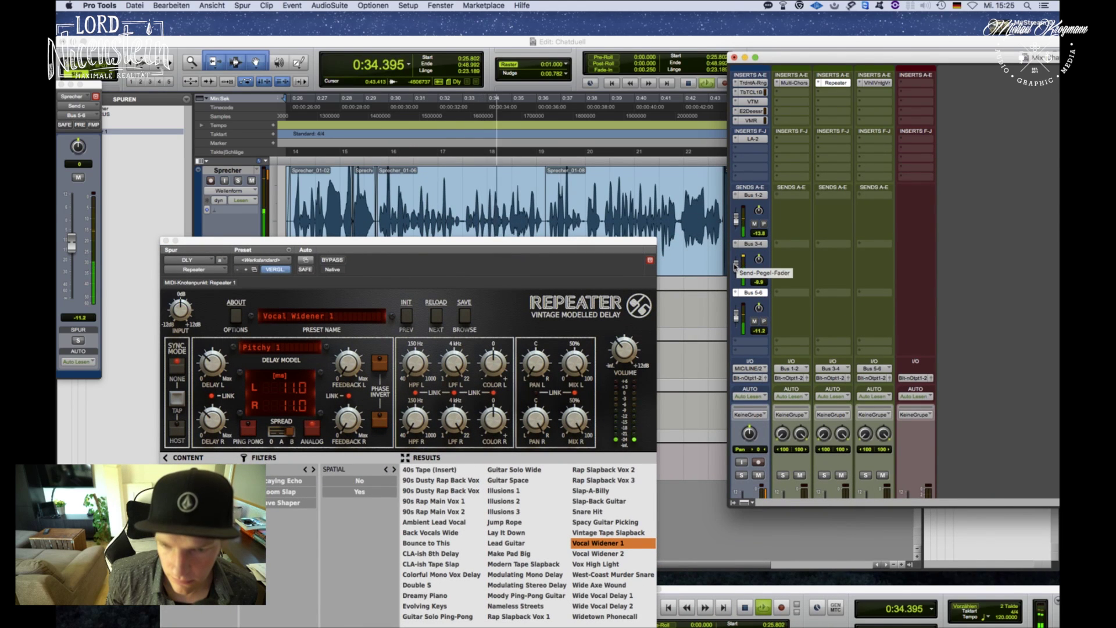
Try Repeater's Rap Slapback Vox 1 preset on the voice with the Bus 3-4 send lowered to about -15 dB.
drag(637, 245, 911, 90)
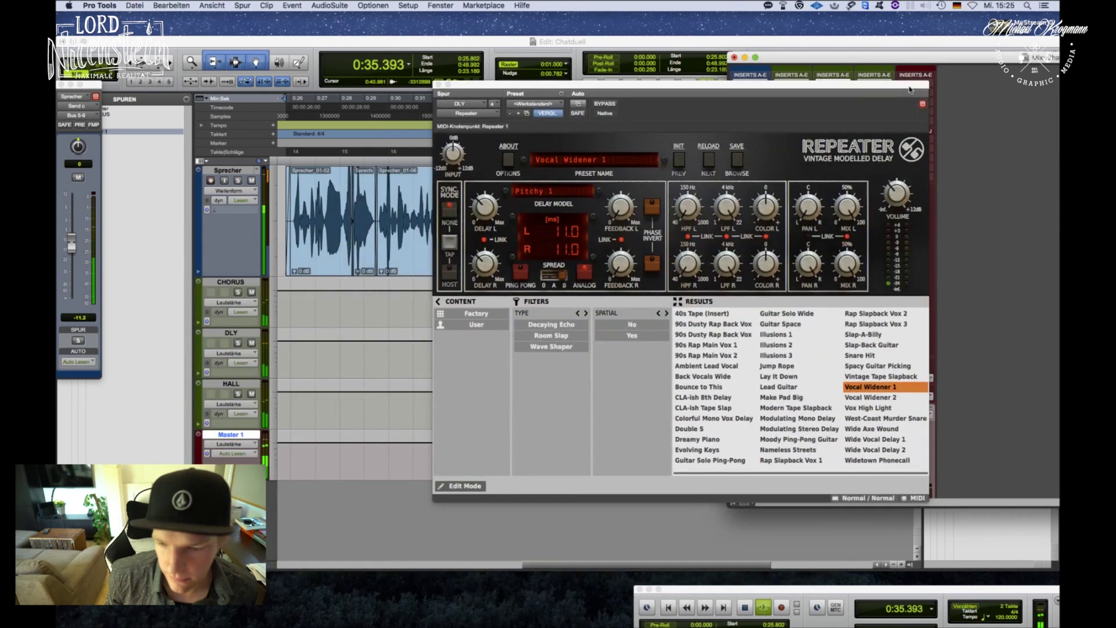
click(793, 460)
drag(735, 85, 464, 145)
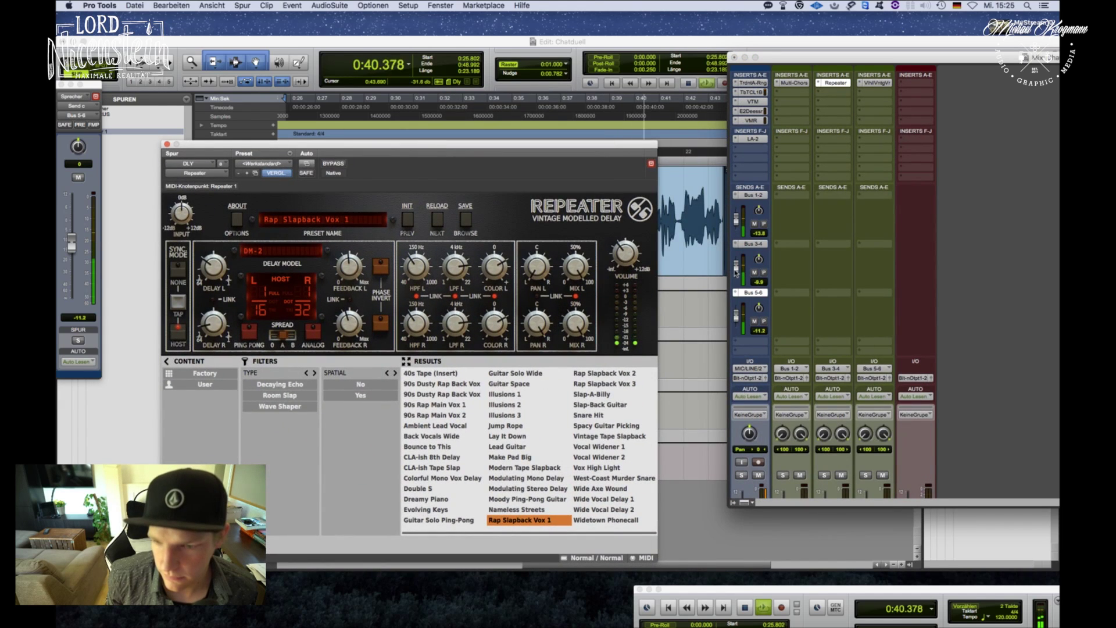
drag(736, 266, 737, 270)
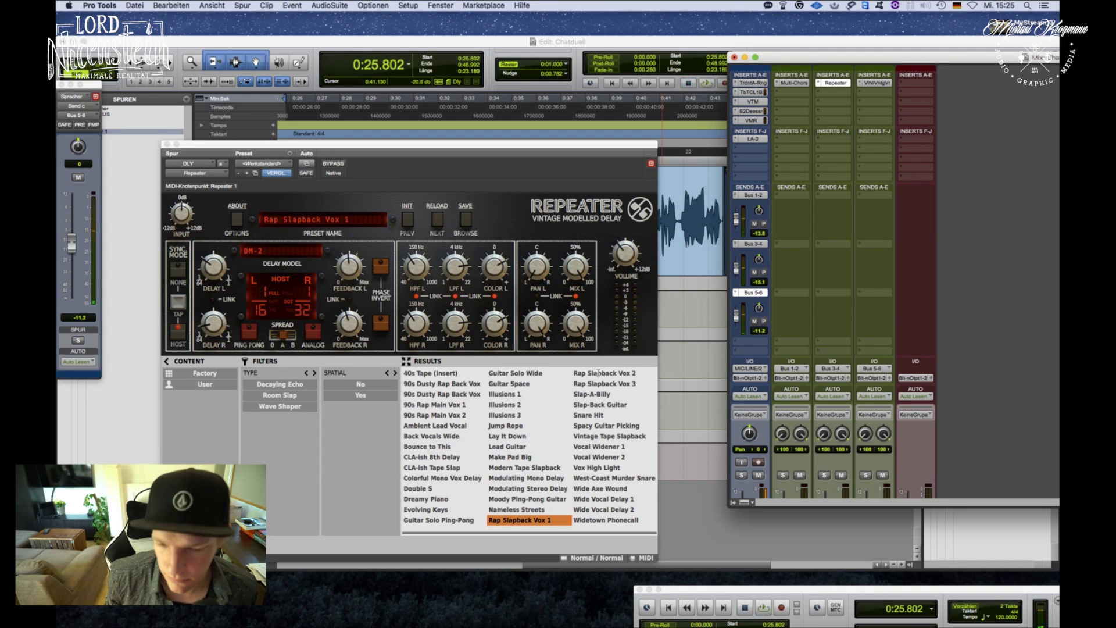
Load Repeater's Modern Tape Slapback preset, raise the Bus 3-4 send to about -12 dB during playback and close the delay window.
click(525, 468)
drag(739, 275, 737, 266)
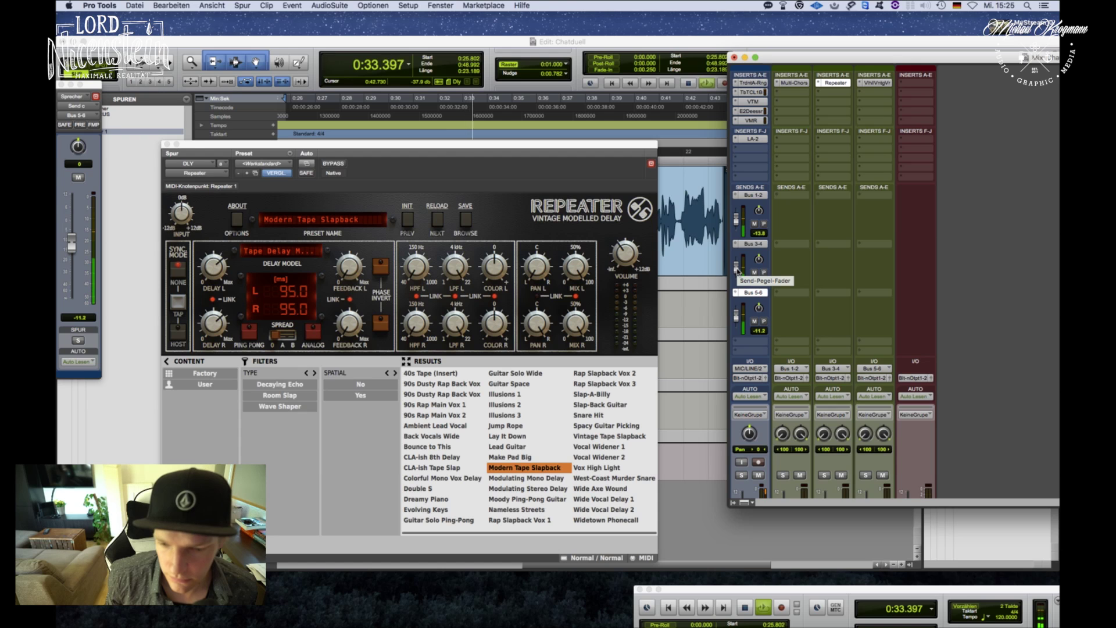
drag(257, 147, 362, 121)
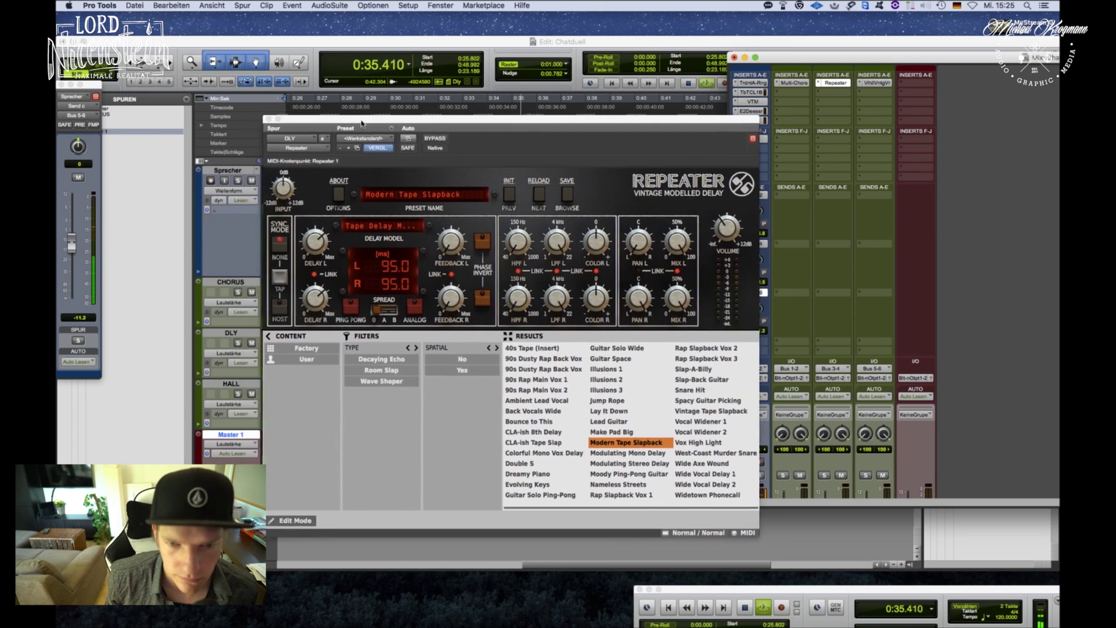
key(space)
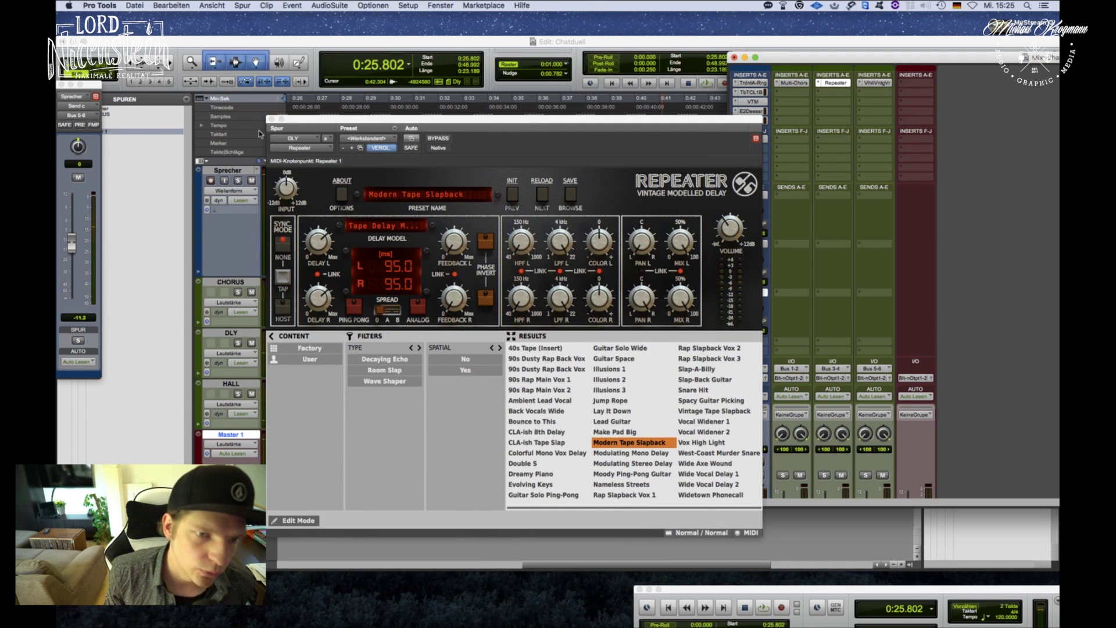
click(272, 119)
Create a stereo aux input track after HALL and name it FX.
scroll(801, 377, down, 5)
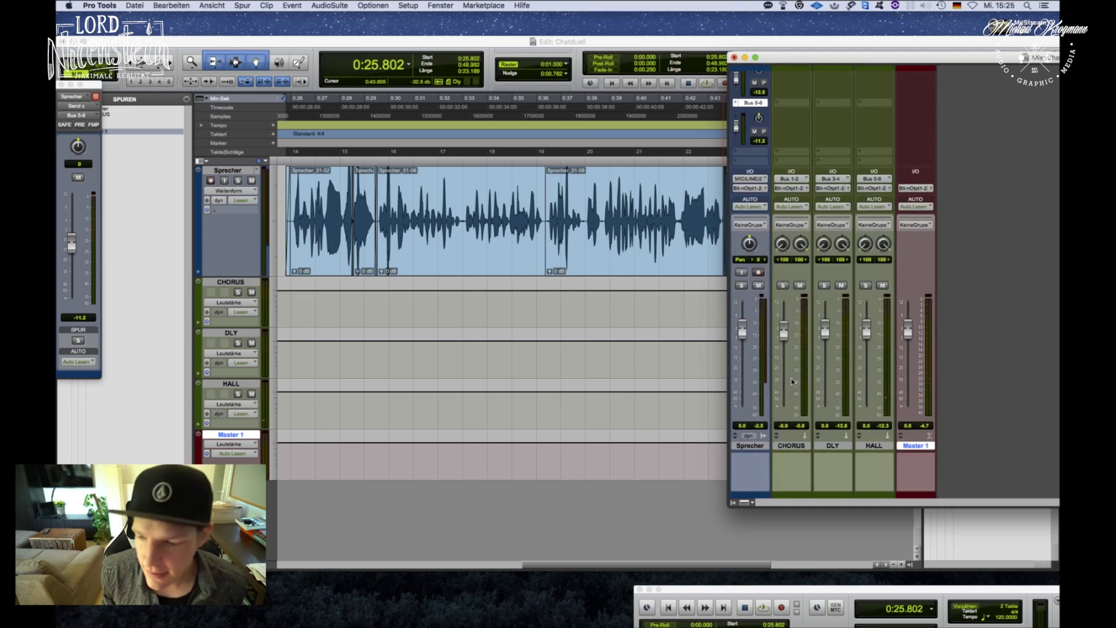
click(875, 446)
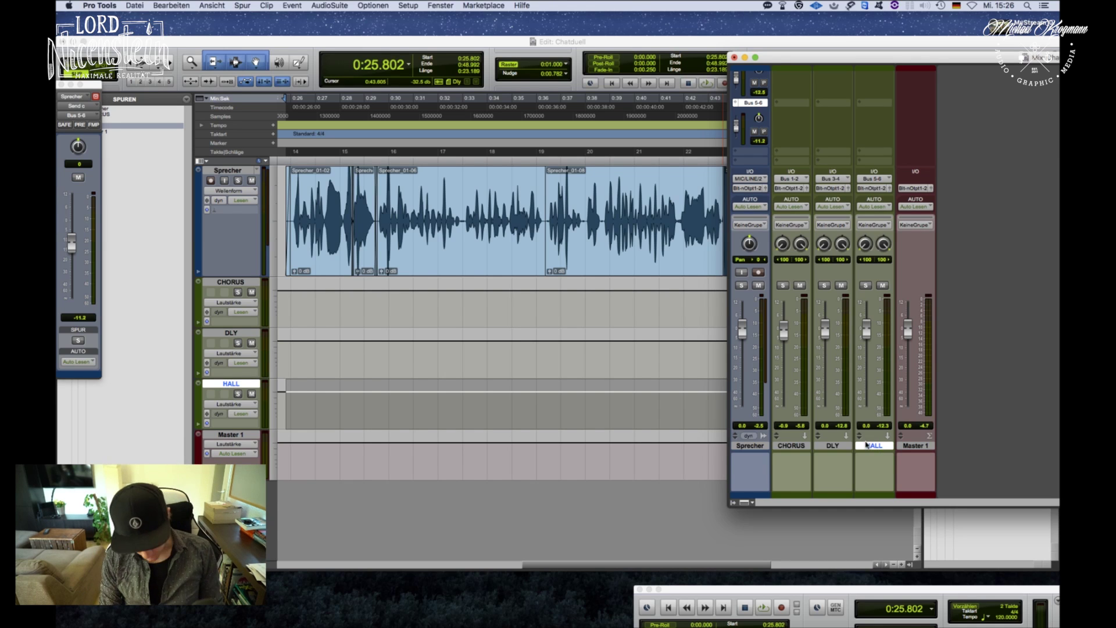
key(super+shift+n)
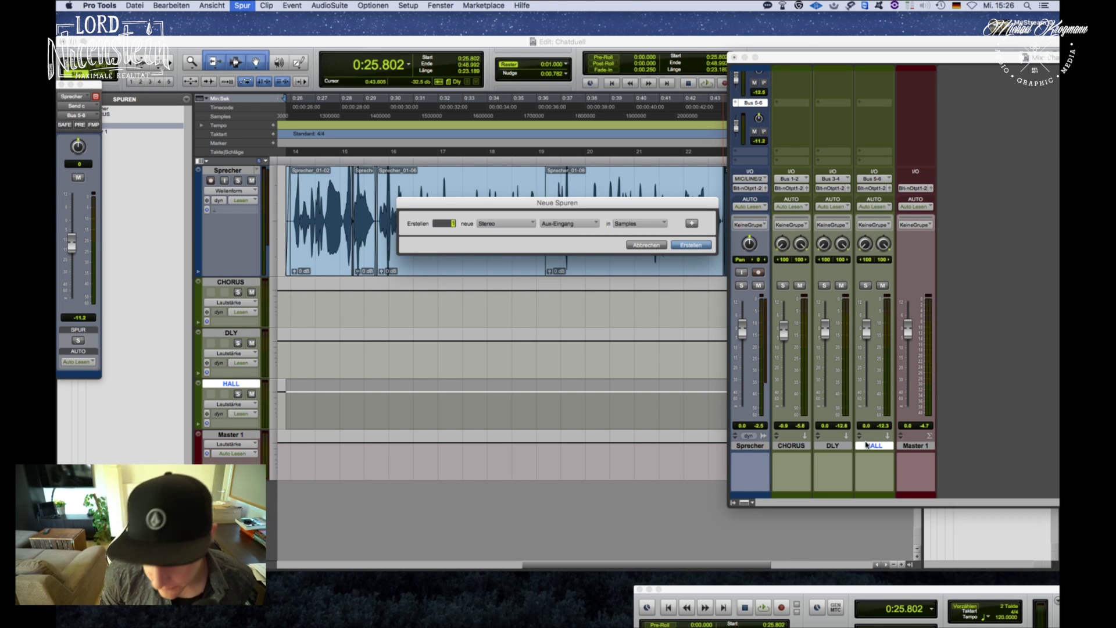
key(Return)
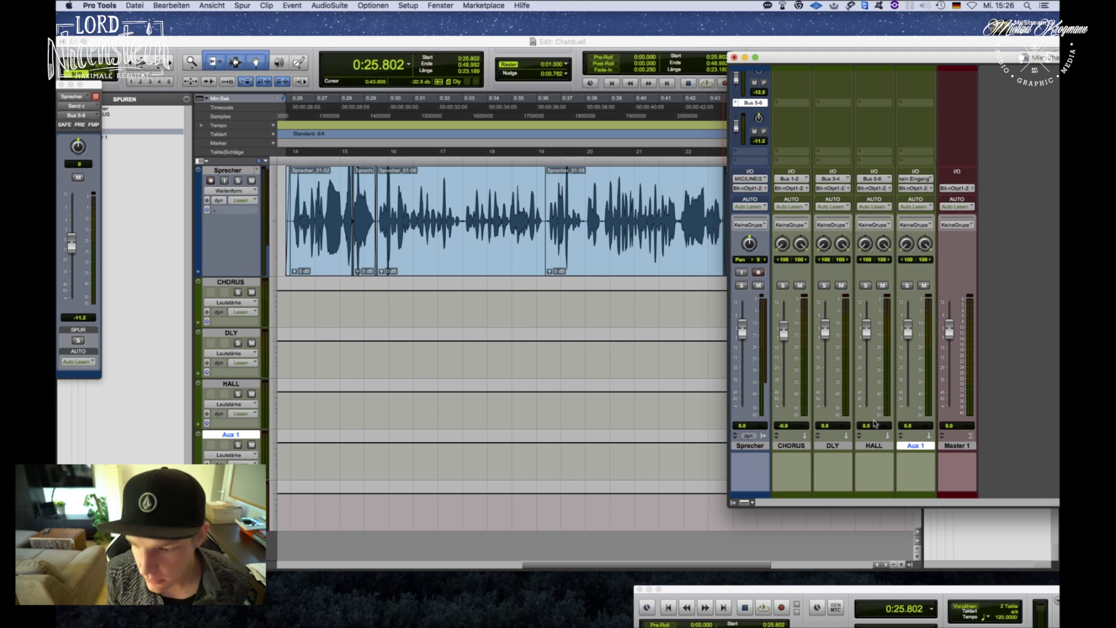
double_click(916, 446)
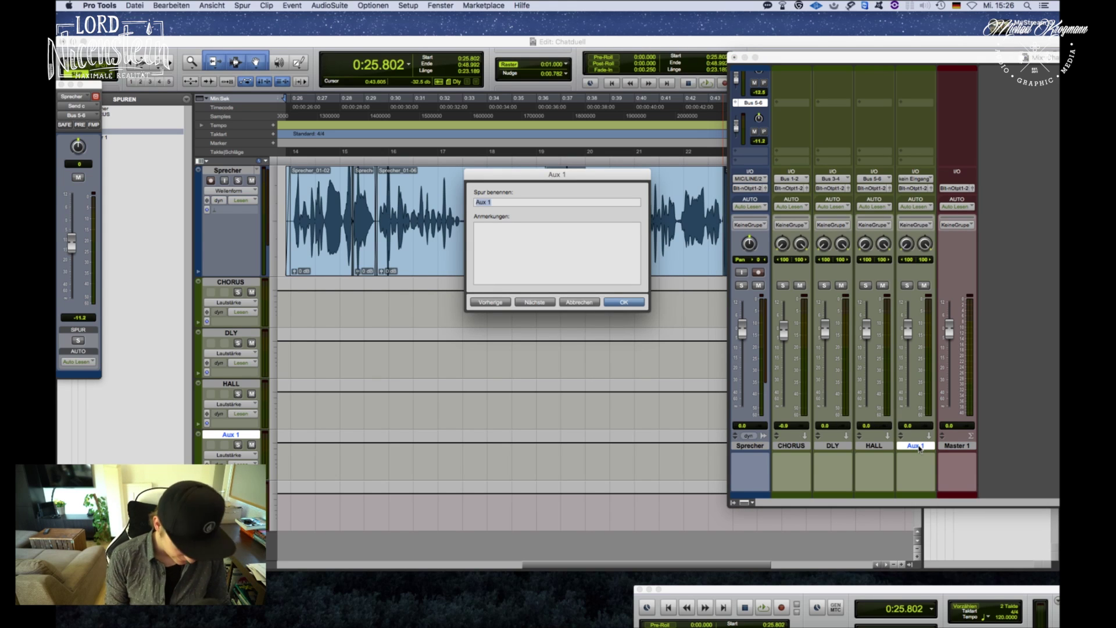
key(Return)
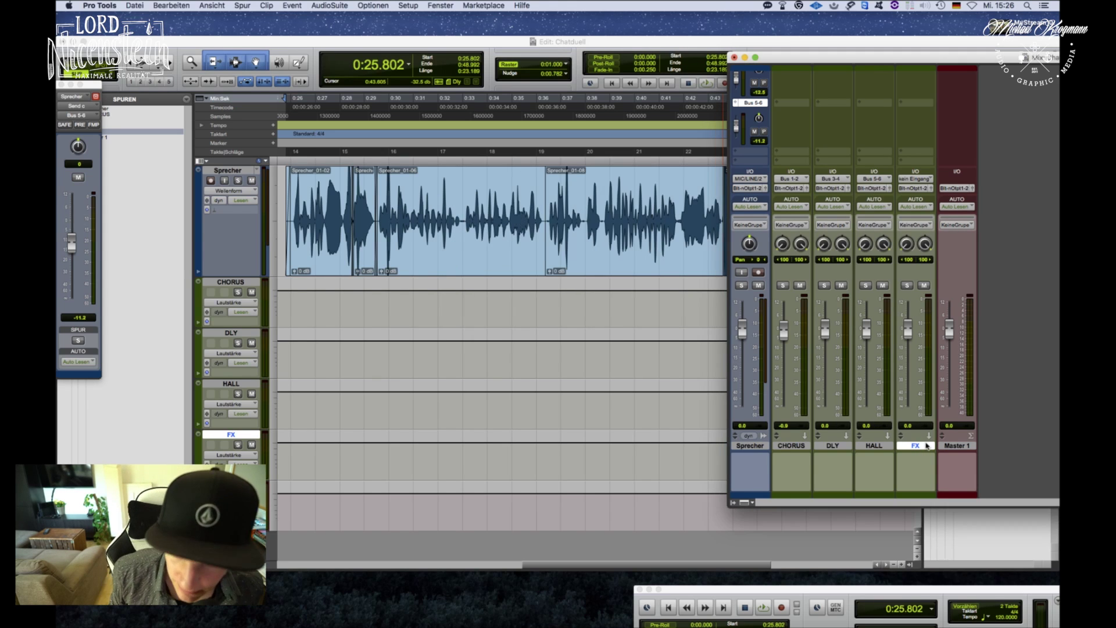
Set the FX aux track's input to Bus 7-8 (Stereo).
click(910, 180)
mouse_move(930, 209)
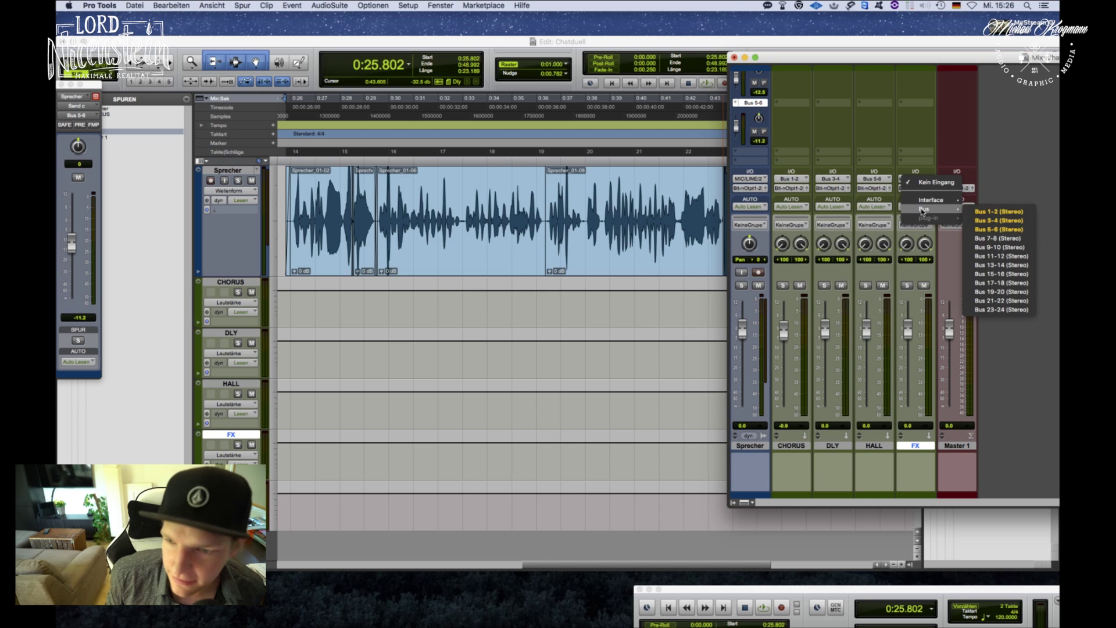
click(1000, 239)
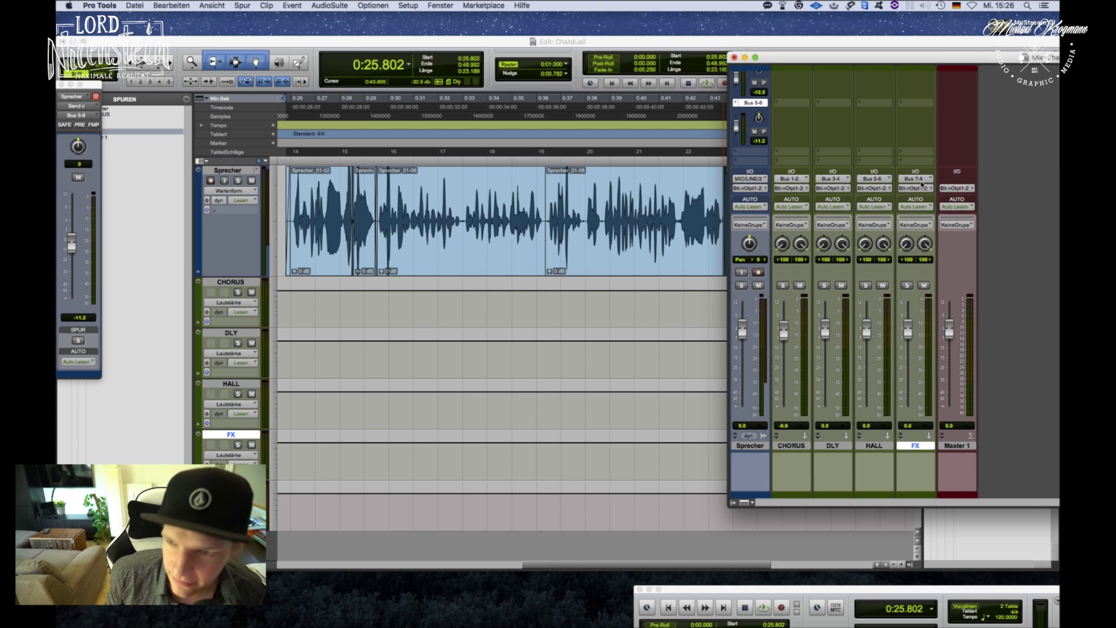
Assign the Sprecher track's next free send to Bus 7-8 (Stereo).
click(748, 157)
mouse_move(766, 182)
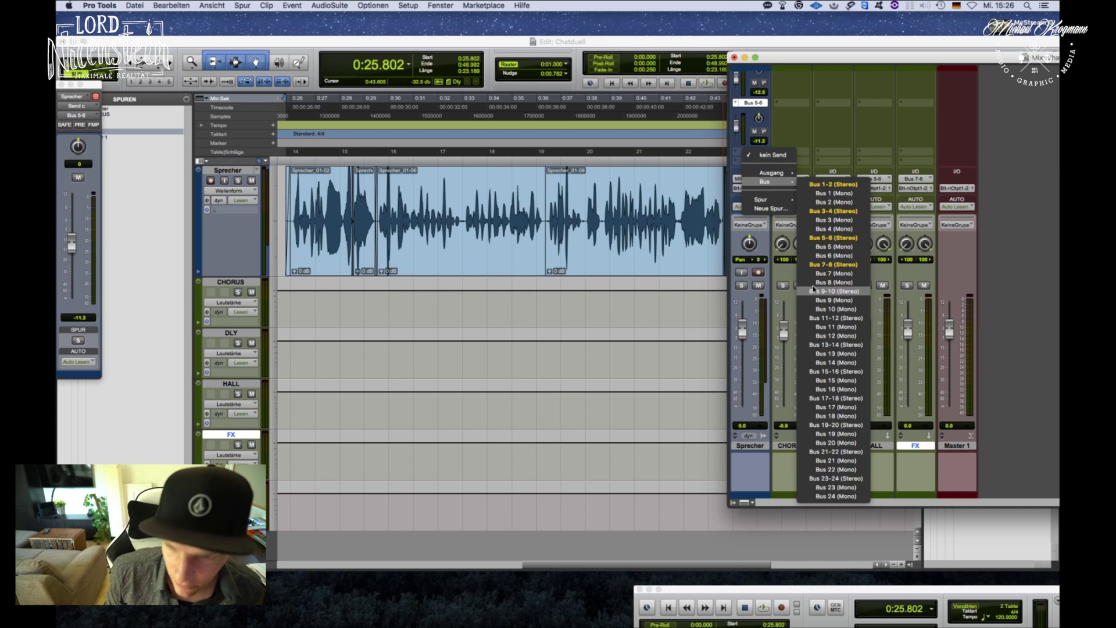
click(829, 292)
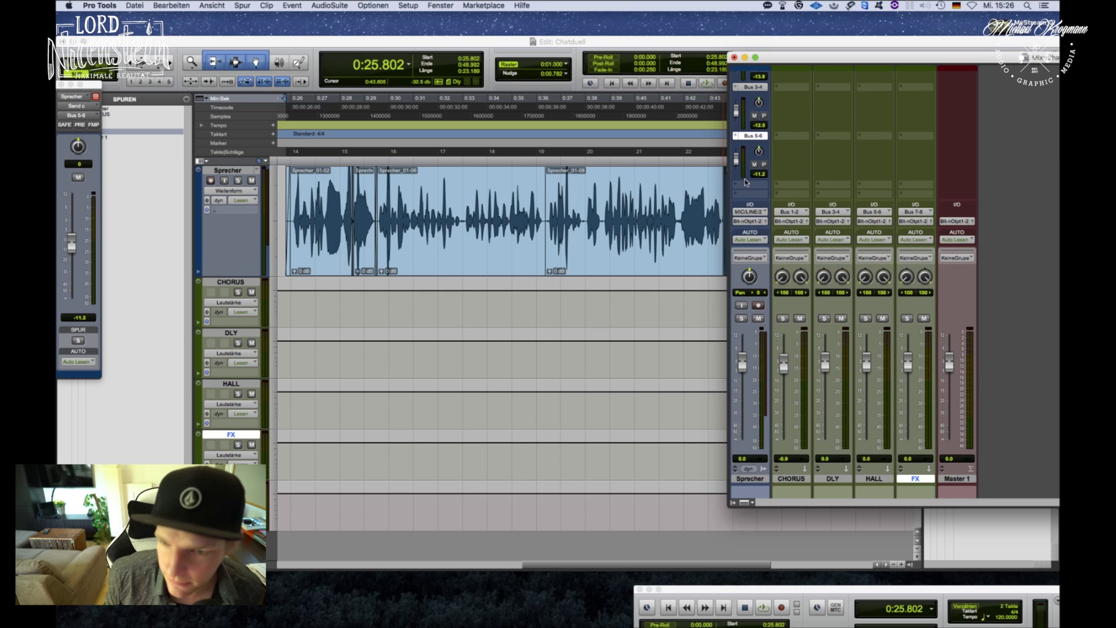
click(746, 182)
mouse_move(768, 215)
click(814, 299)
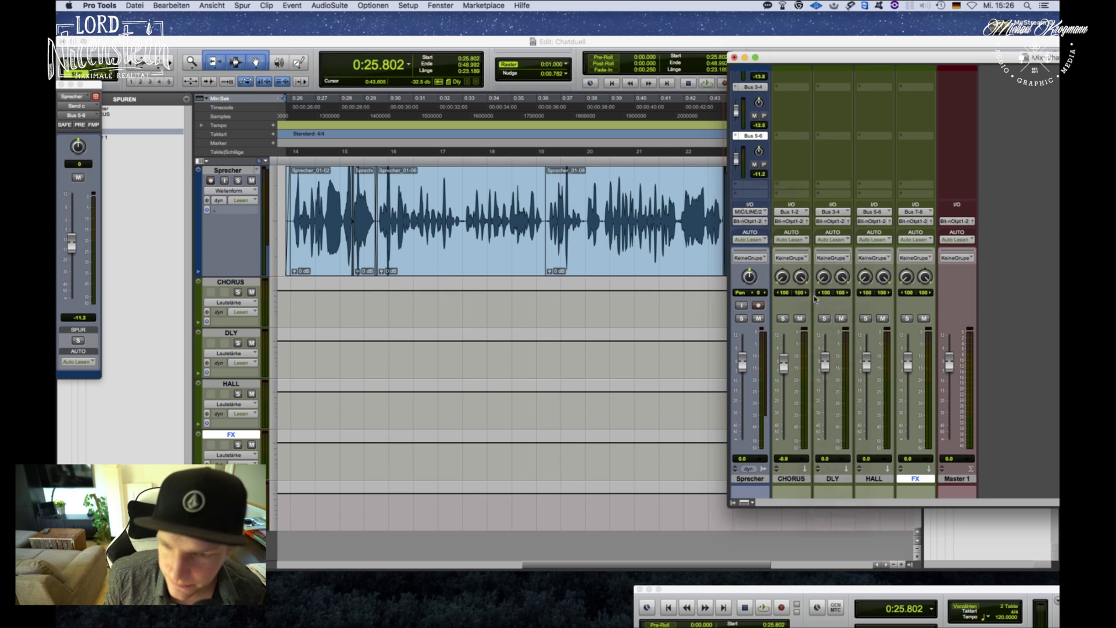
Copy the Repeater delay from the DLY aux to the FX aux and load its Moody Ping-Pong Guitar preset.
scroll(756, 210, up, 5)
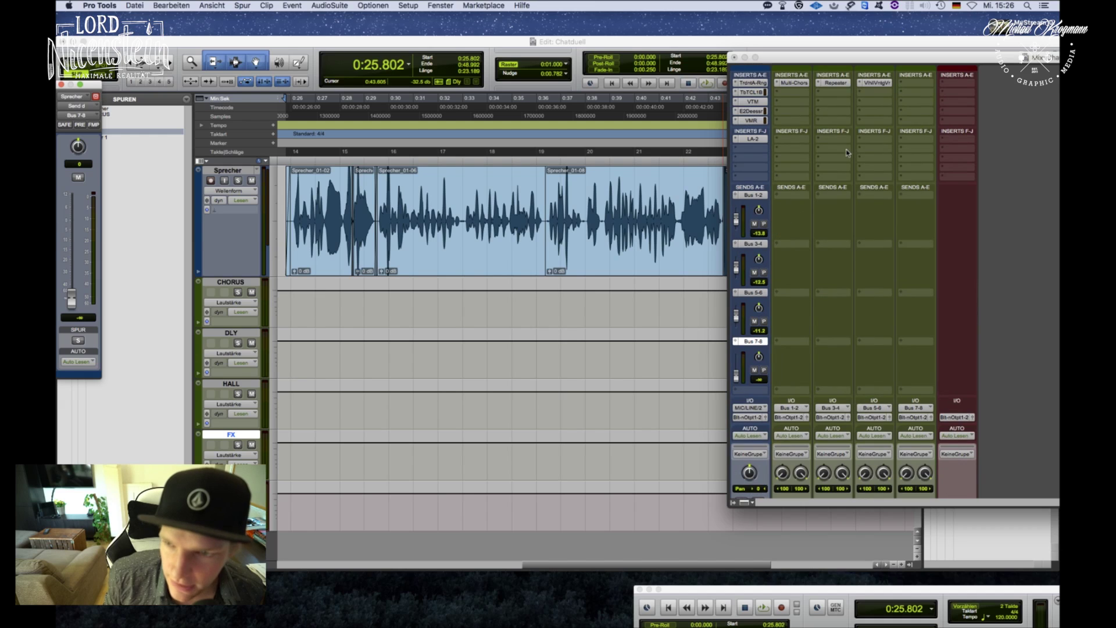
click(843, 86)
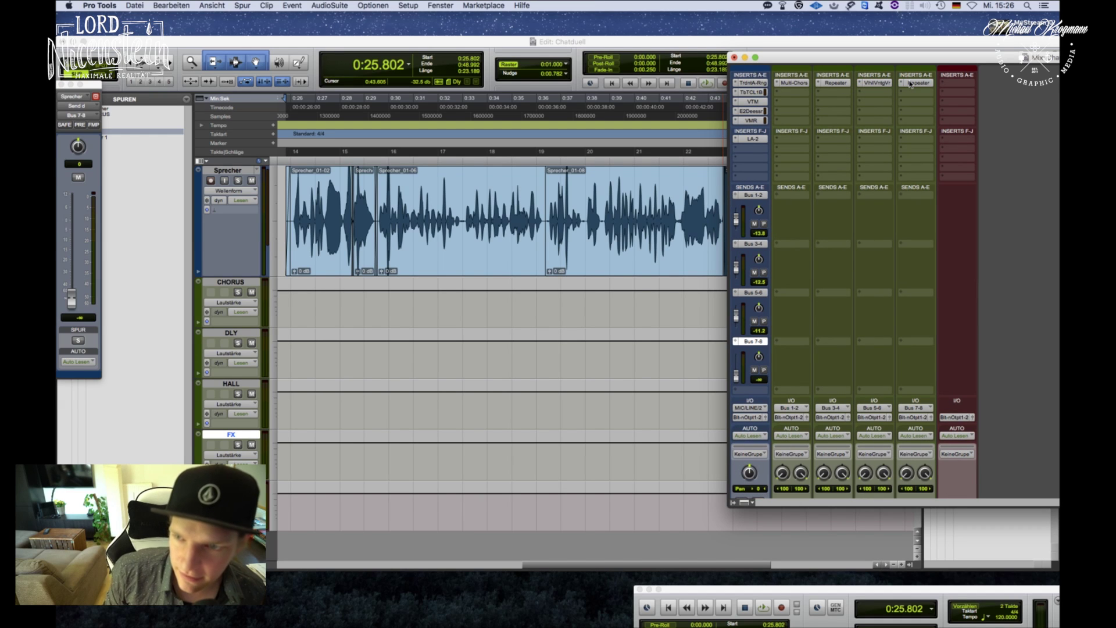
click(915, 83)
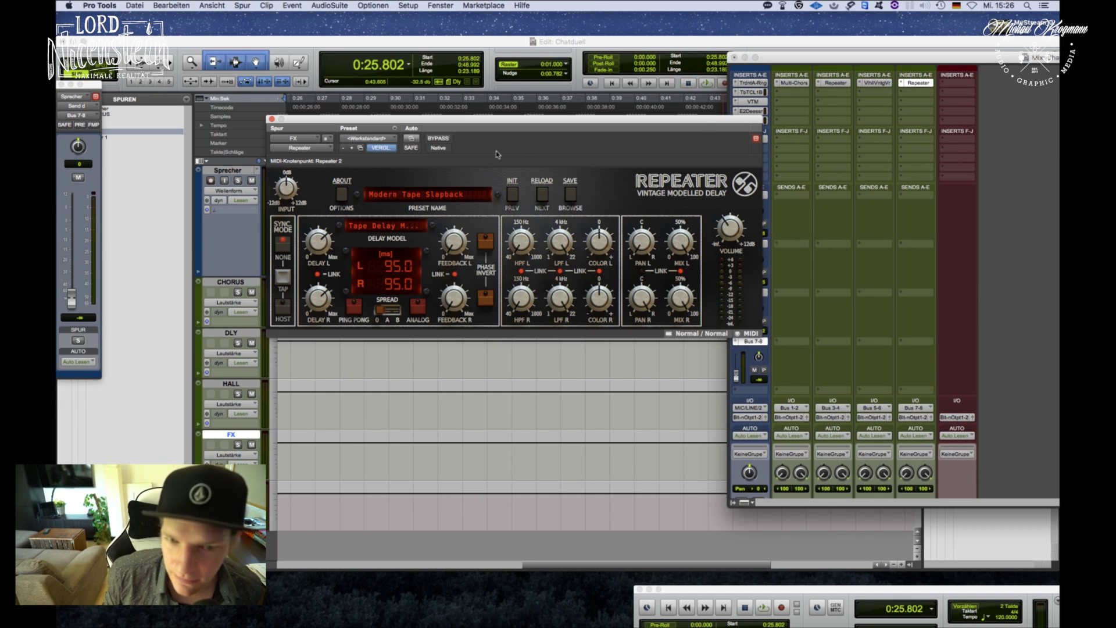
click(430, 195)
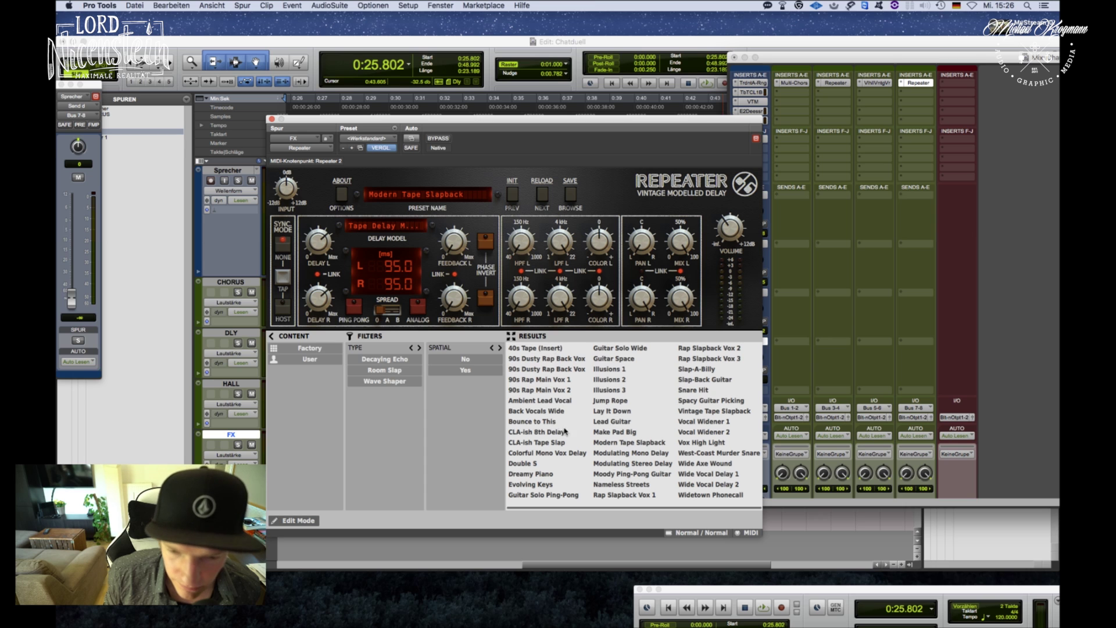
click(654, 475)
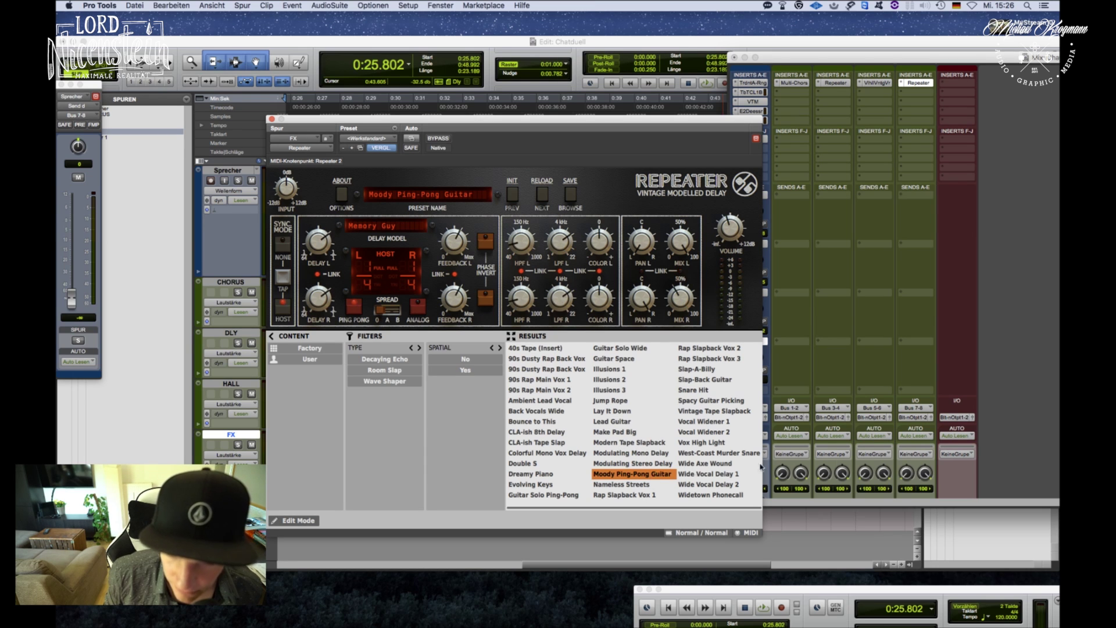
Raise the Sprecher track's Bus 7-8 send to about -12.5 dB during playback and close the delay window.
click(996, 426)
drag(665, 126, 486, 142)
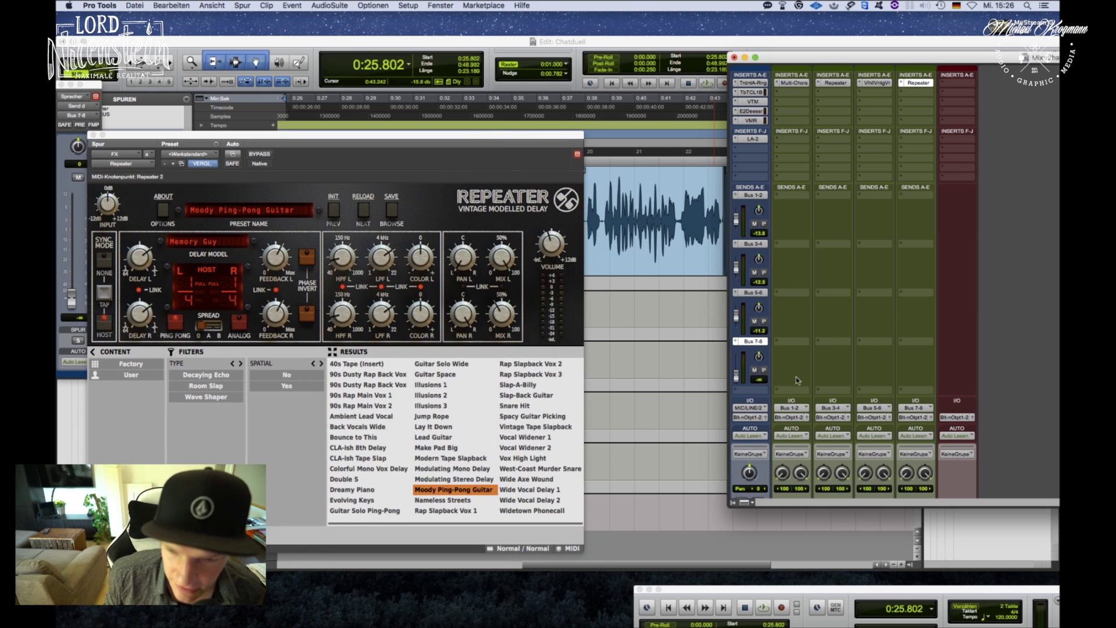
drag(736, 378, 738, 369)
key(space)
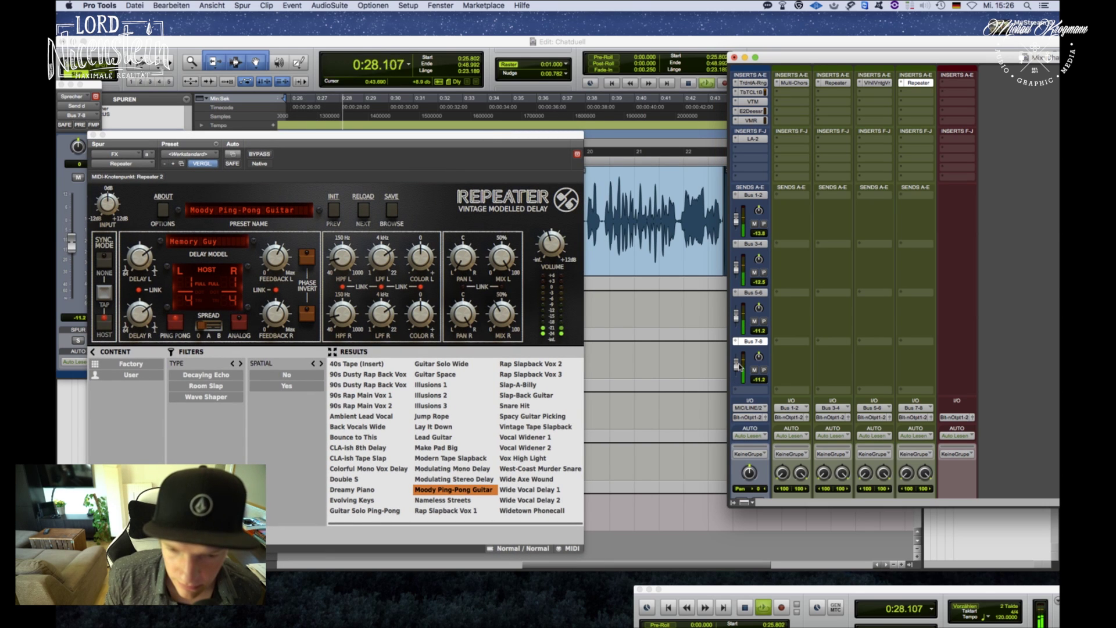
drag(335, 148, 862, 119)
key(space)
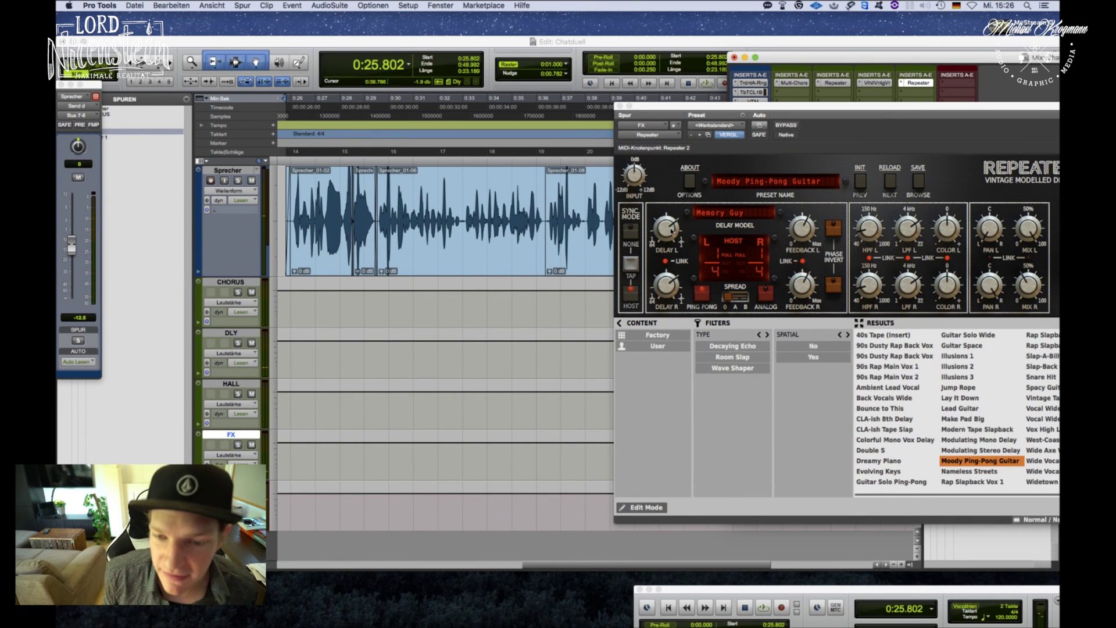
click(801, 288)
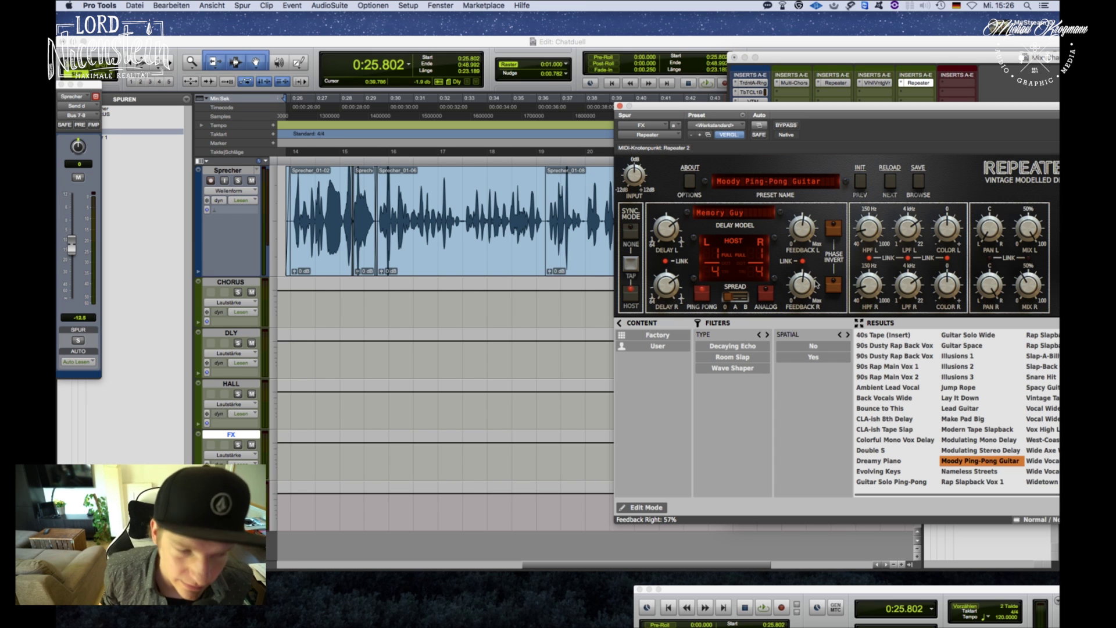
click(567, 350)
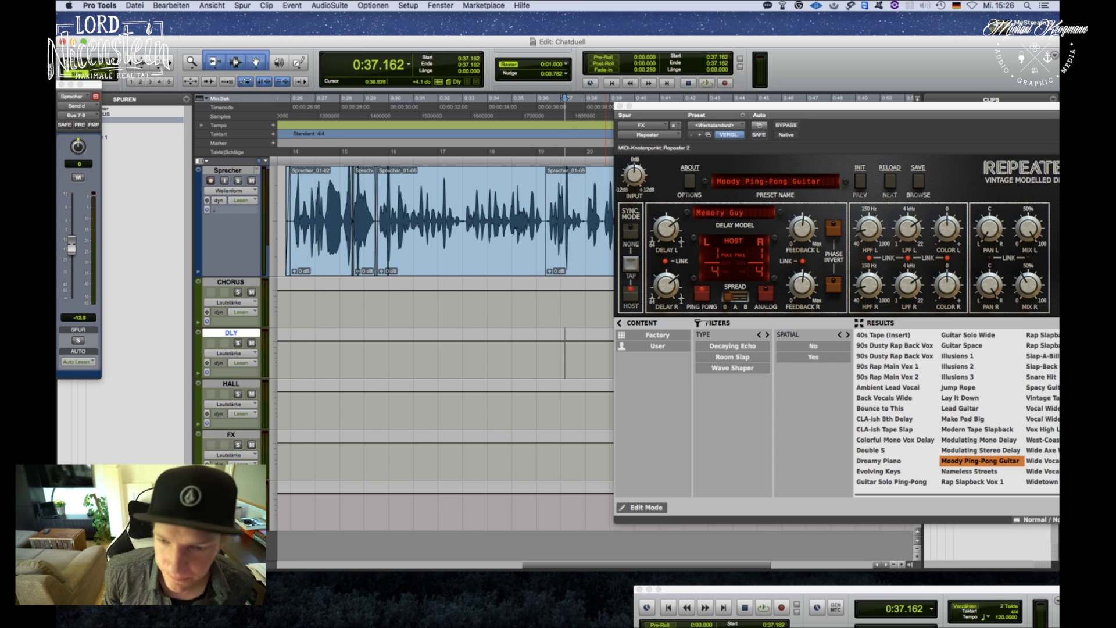
click(619, 107)
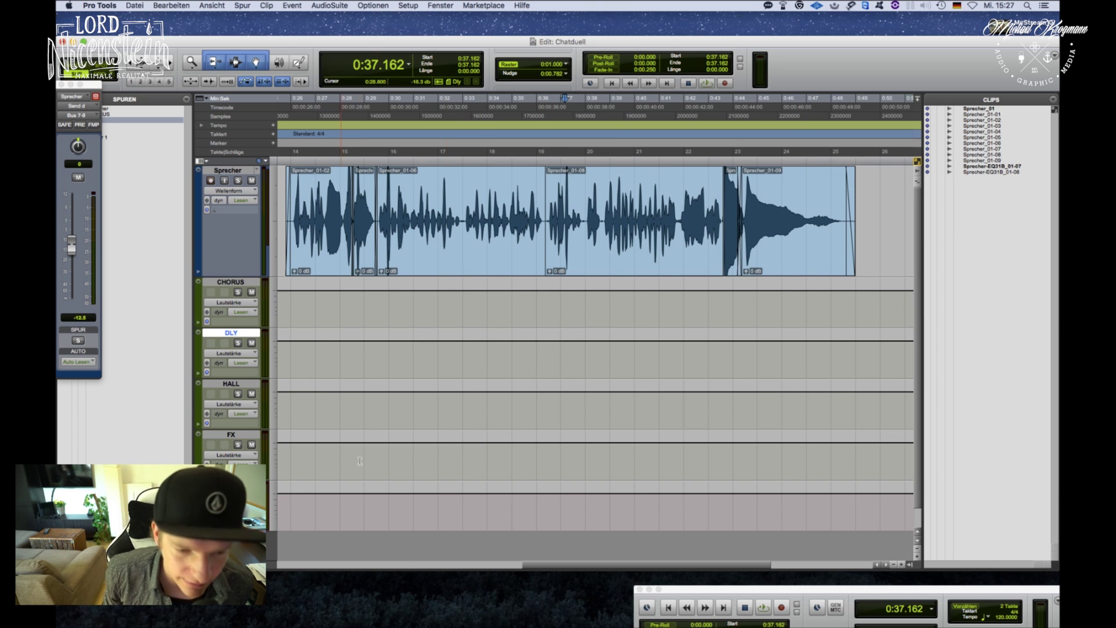
Play the end of the Sprecher take from about 0:41.8 to hear the ping-pong delay on the last words.
click(716, 201)
key(space)
click(701, 201)
click(681, 206)
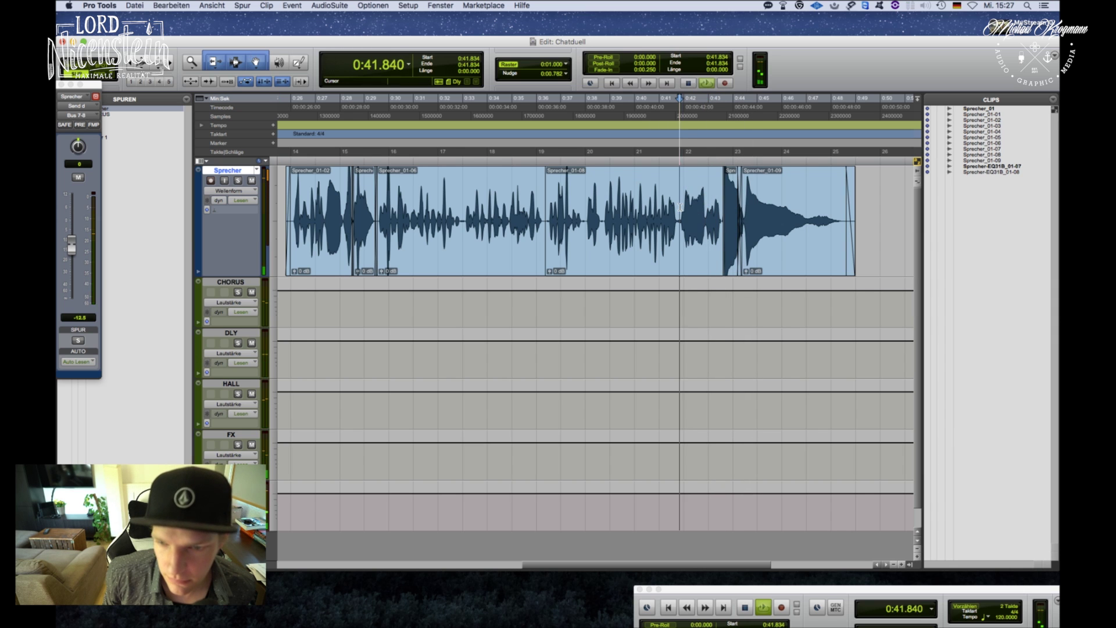
key(space)
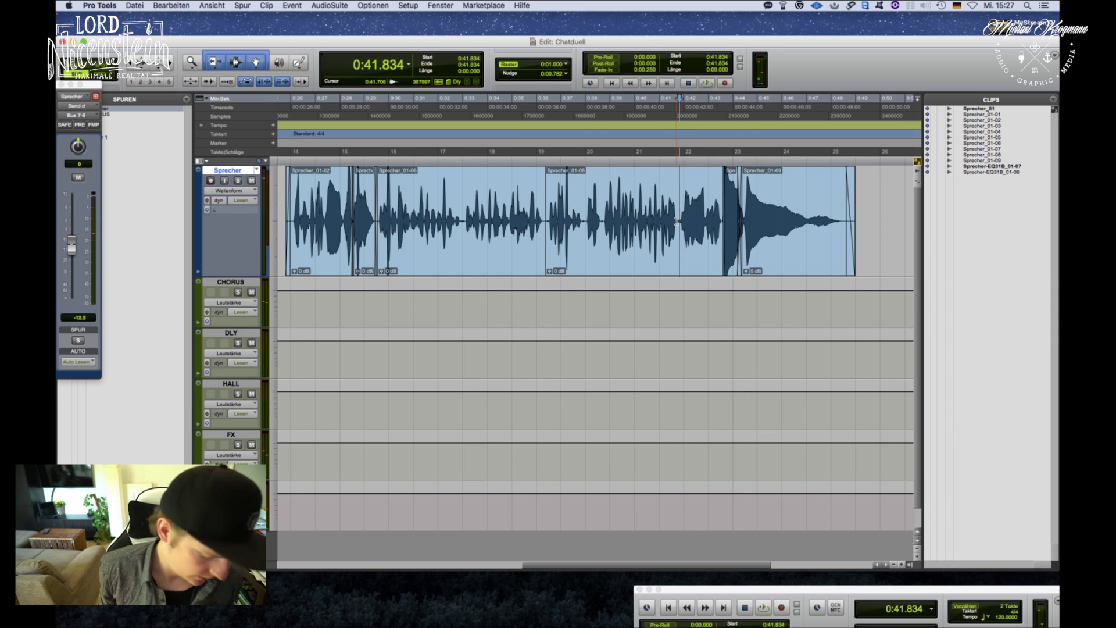
key(space)
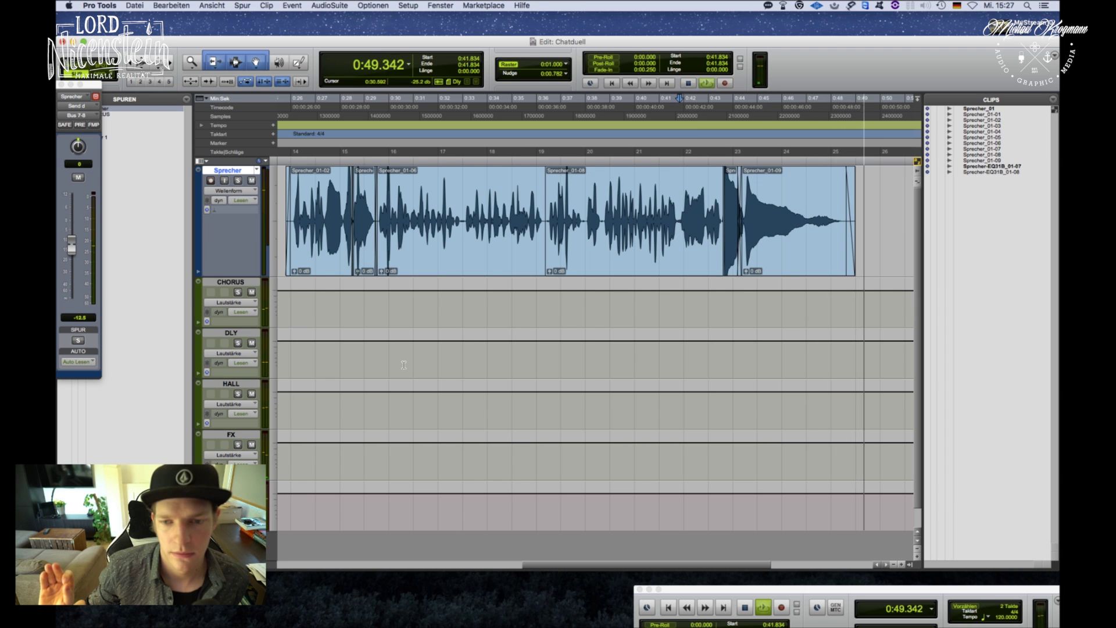
key(space)
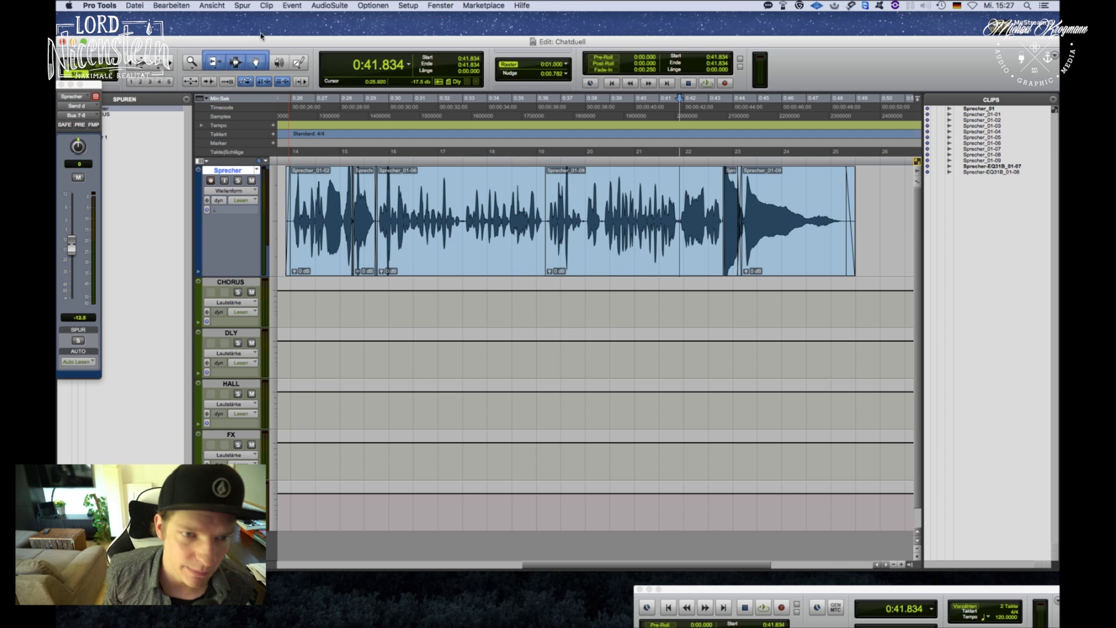
Draw FX volume automation with the Pencil tool: silent until about 0:41, ramping up to full level by about 0:43.6.
key(F10)
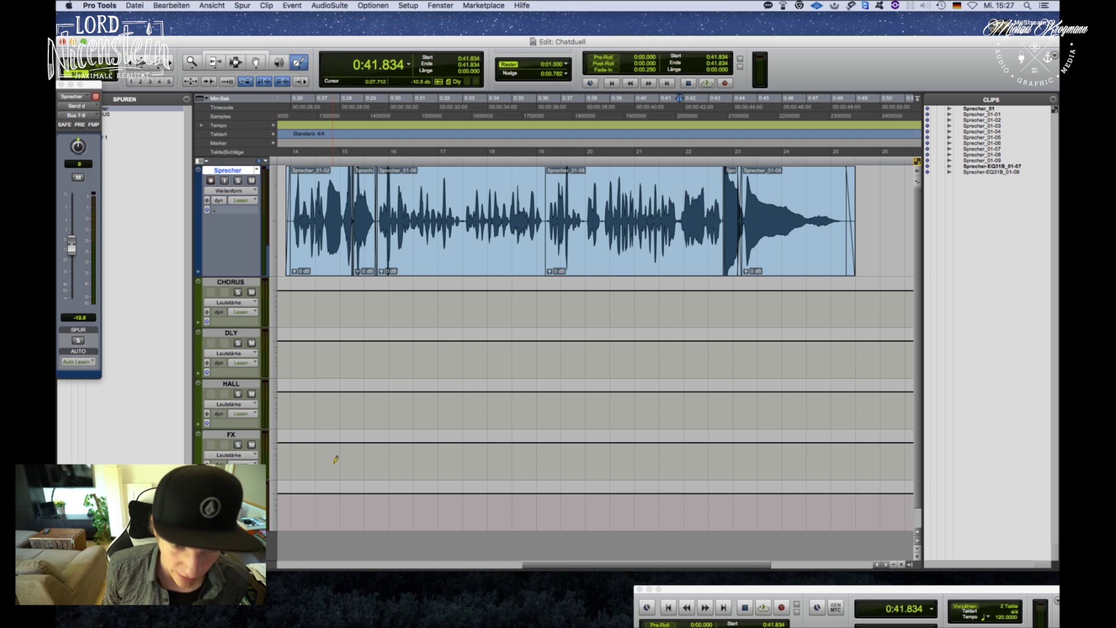
drag(727, 448, 535, 512)
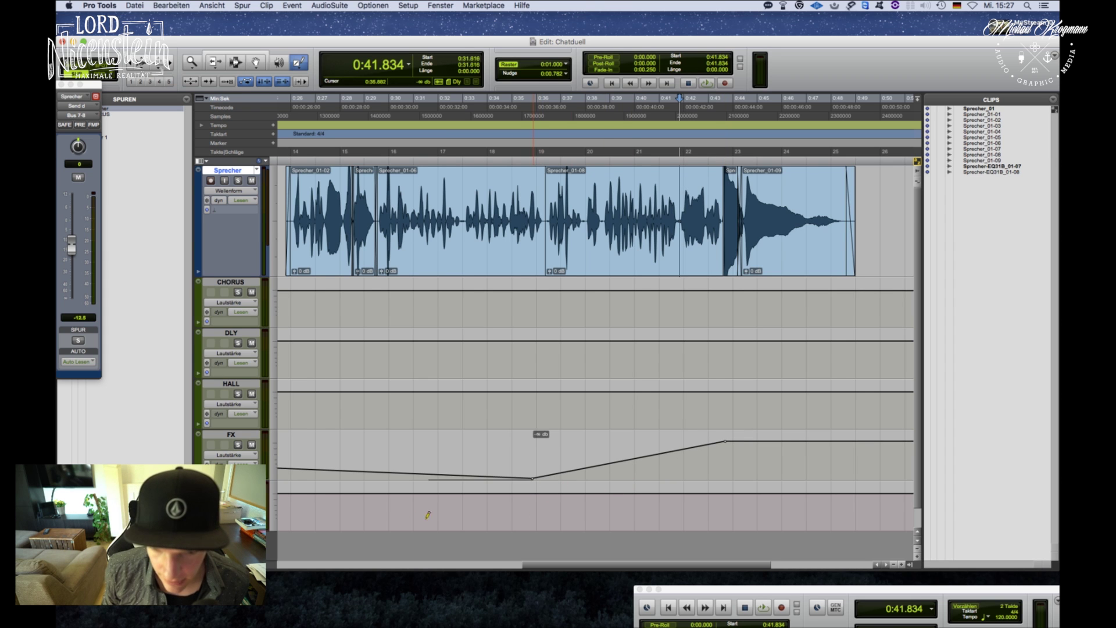
scroll(427, 515, left, 10)
scroll(549, 462, right, 15)
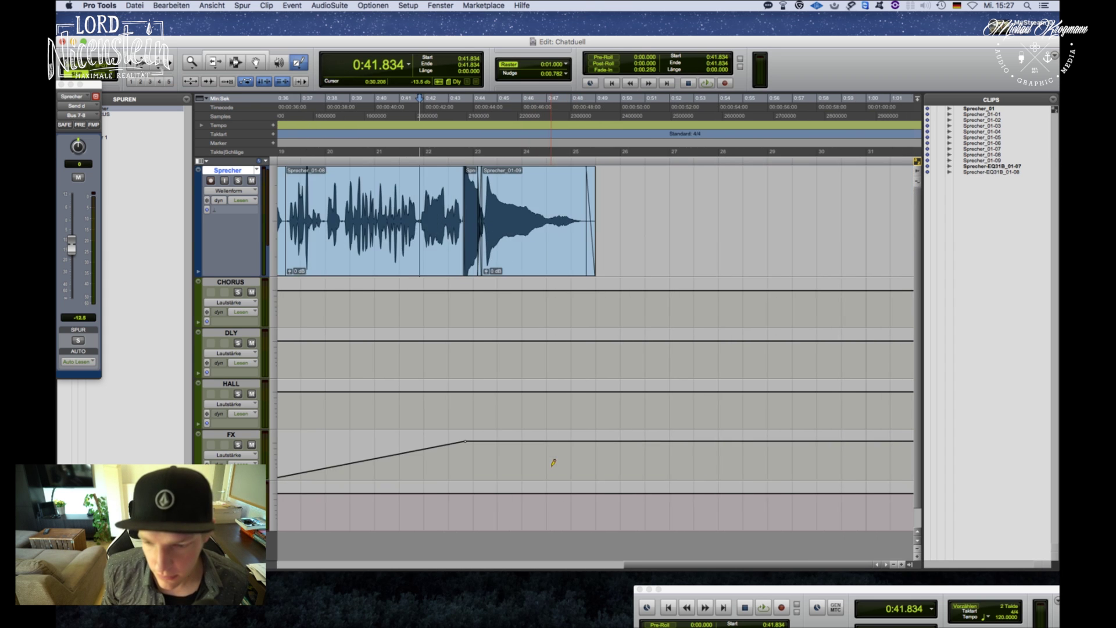
scroll(435, 472, left, 5)
click(534, 488)
drag(581, 492, 675, 491)
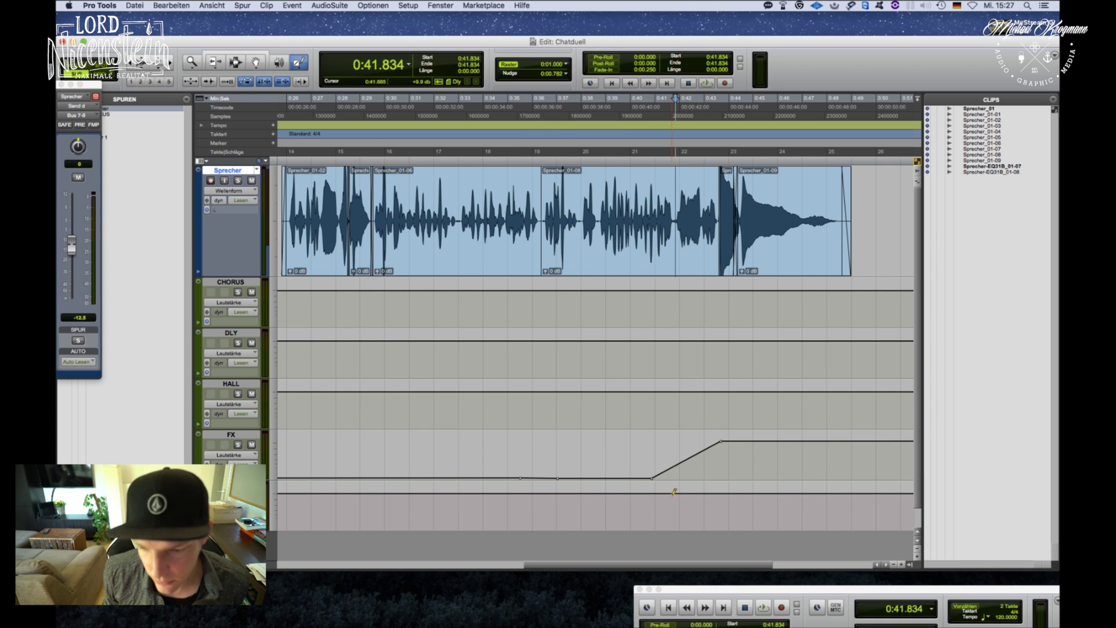
Play from about 0:39 to check the automated FX delay and inspect the FX fader in the mixer.
click(606, 163)
key(space)
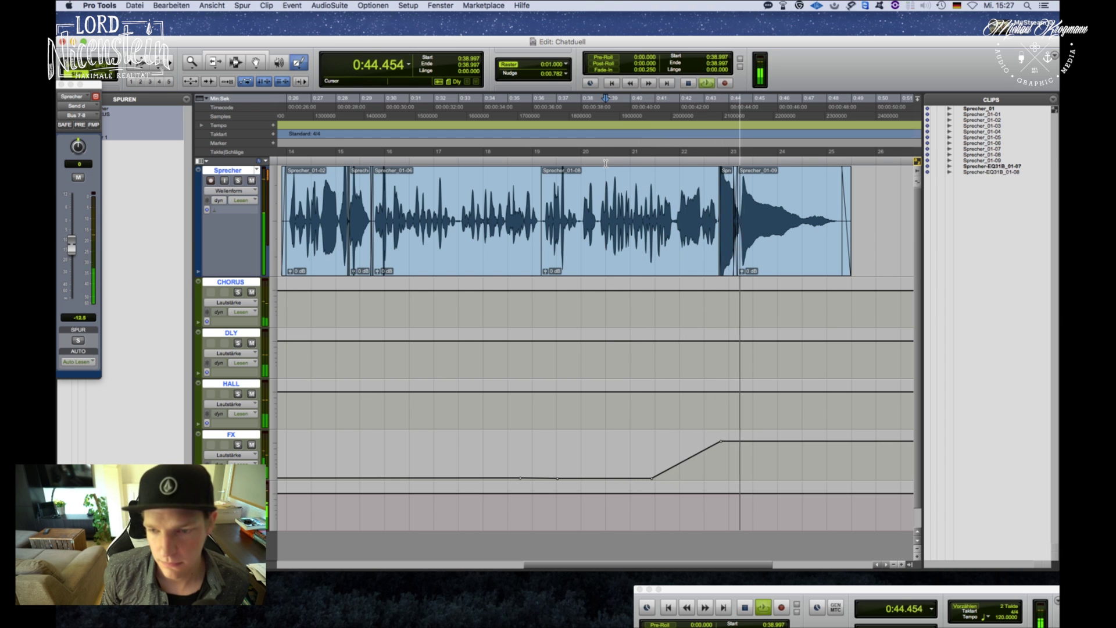
key(super+equal)
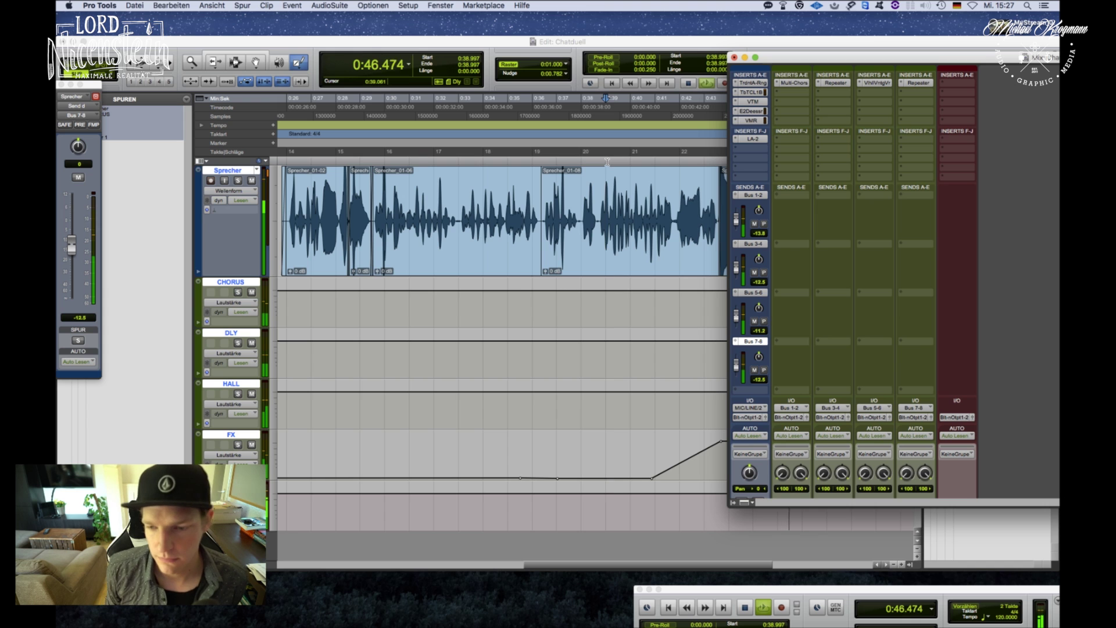
key(space)
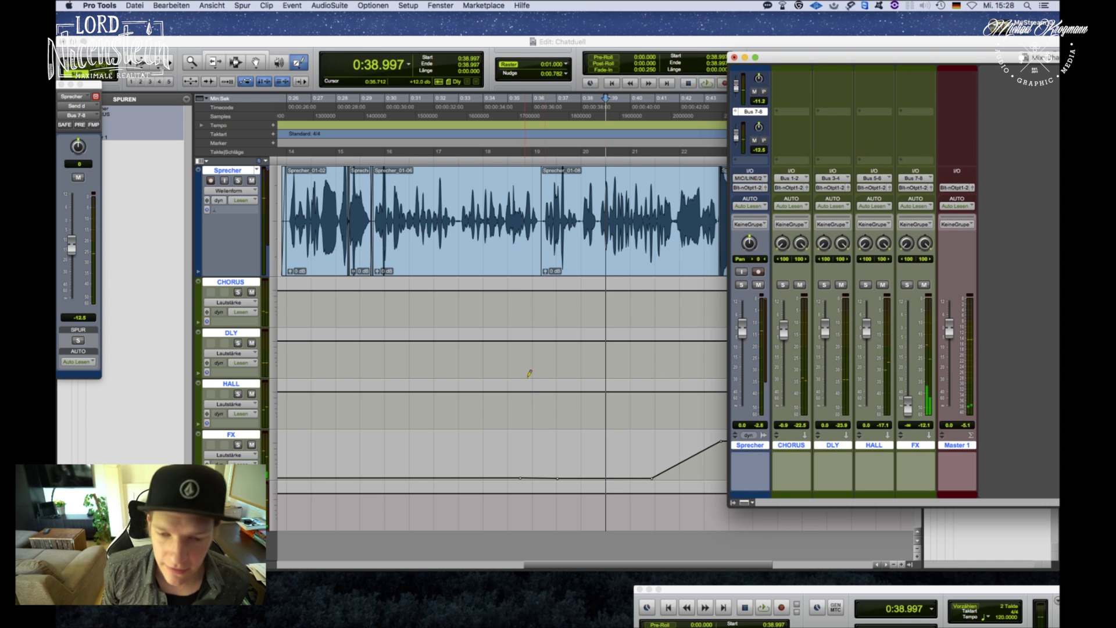
key(super+equal)
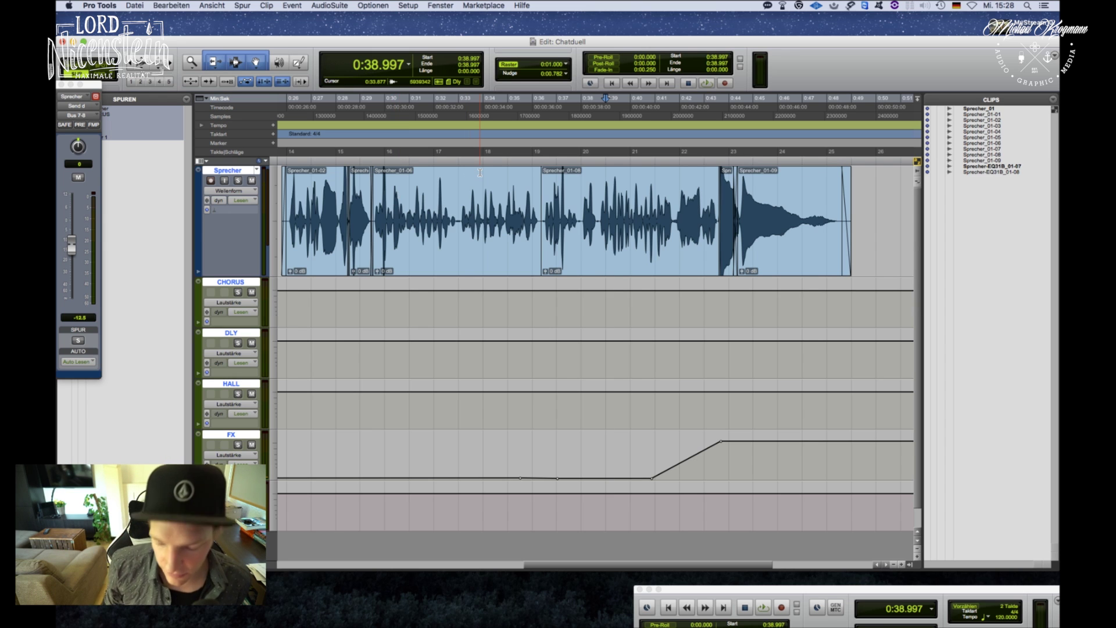
key(super+equal)
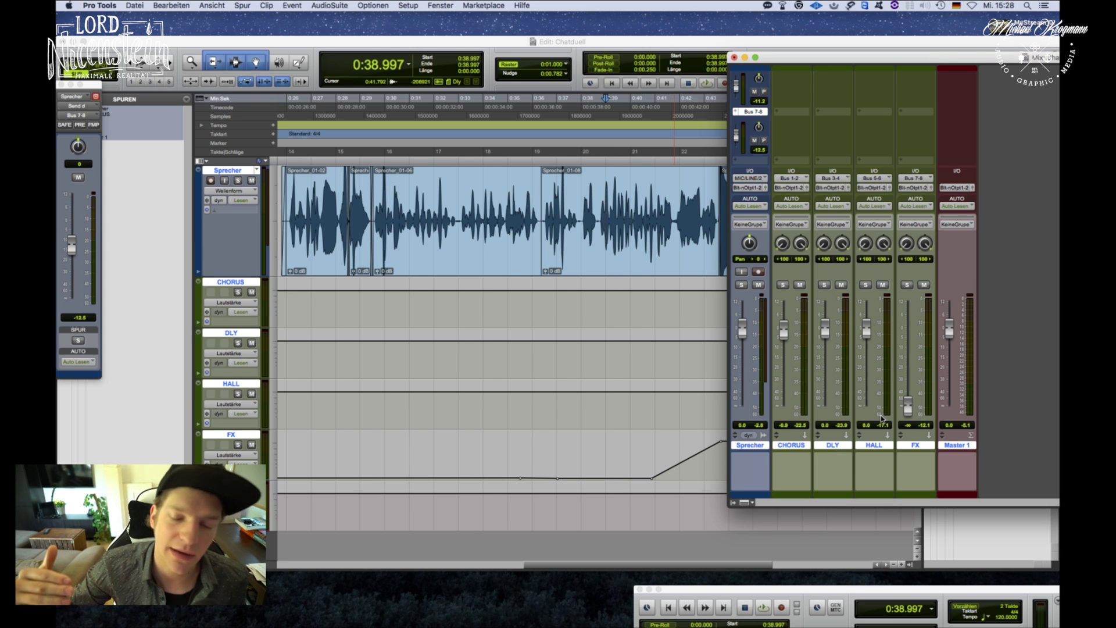
Replay the passage from 0:38.997 to hear the FX delay come in on the last words.
key(space)
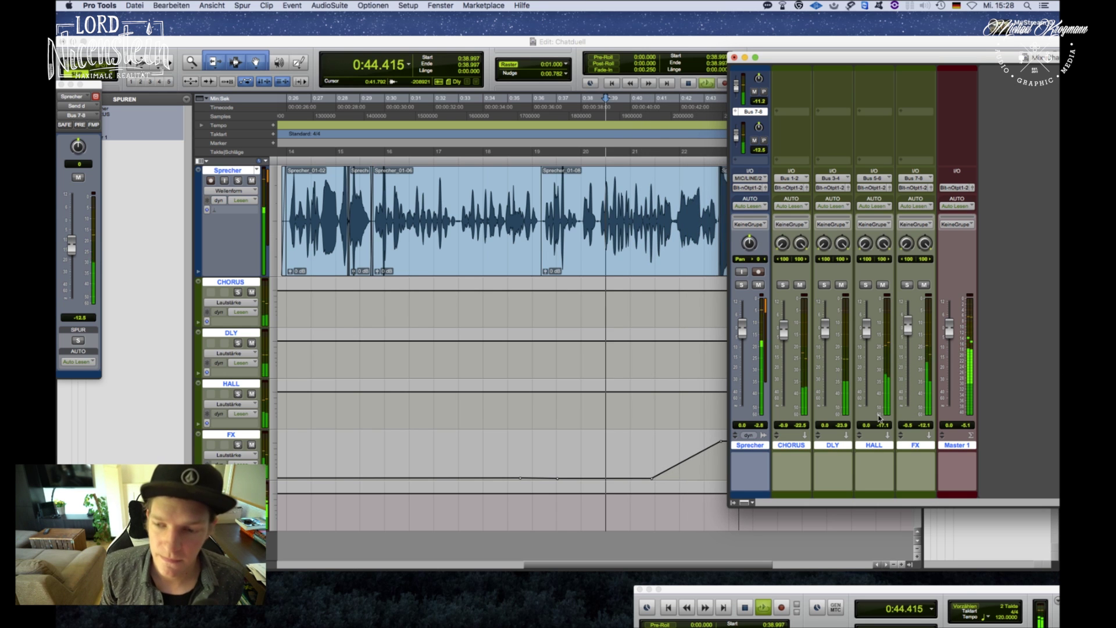
key(space)
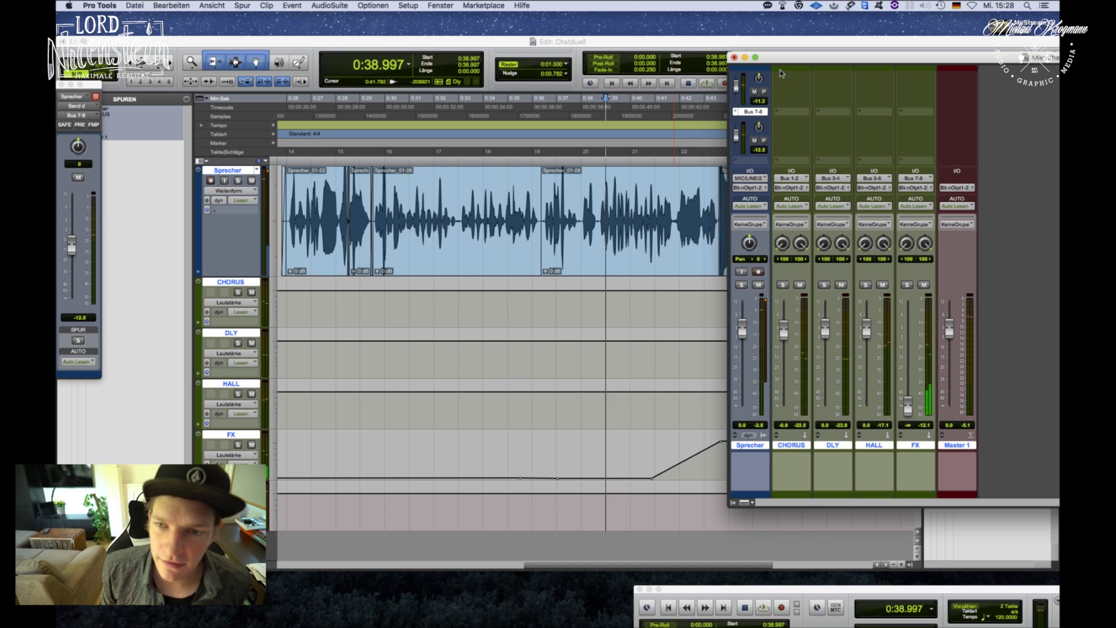
Insert the stereo UAD Precision Limiter in the last insert slot of the Master 1 track.
double_click(788, 62)
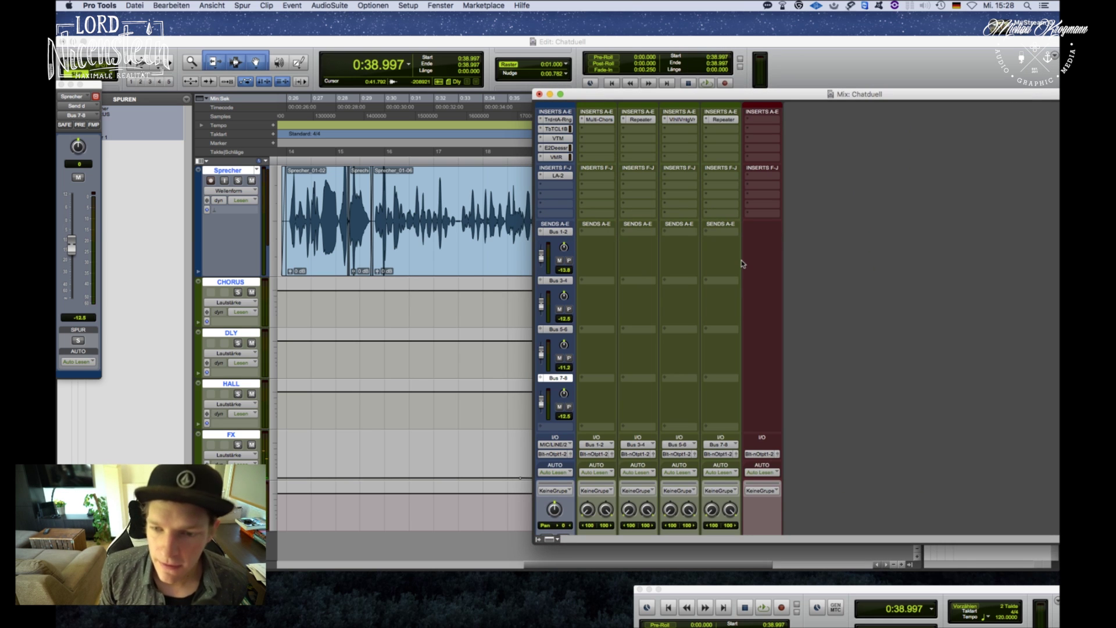
click(775, 215)
mouse_move(778, 238)
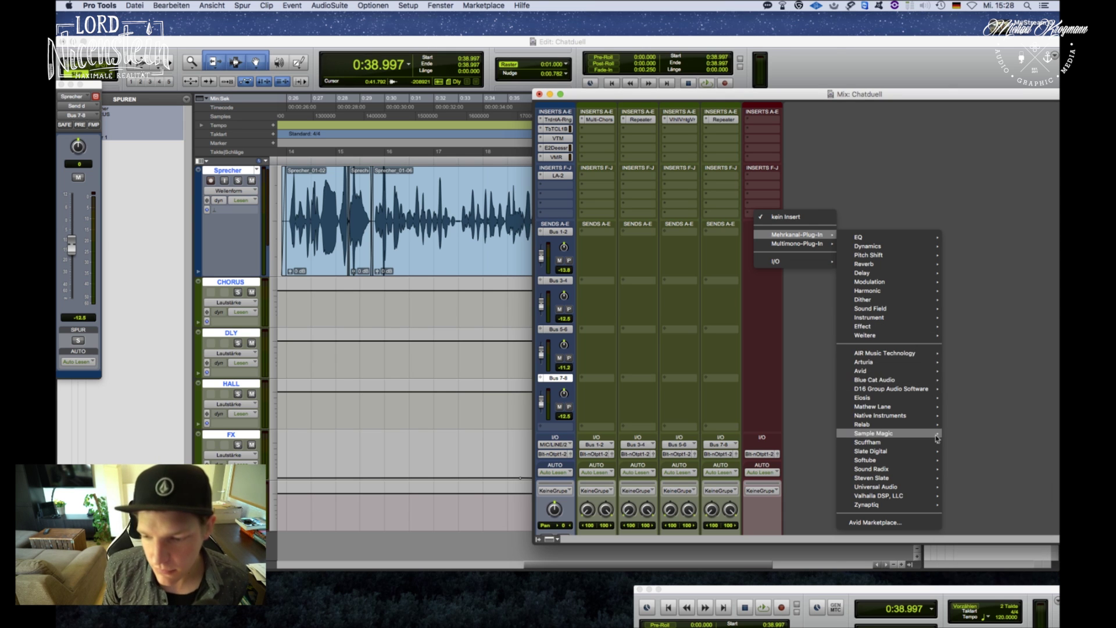
mouse_move(924, 487)
scroll(801, 507, down, 1)
scroll(801, 507, down, 10)
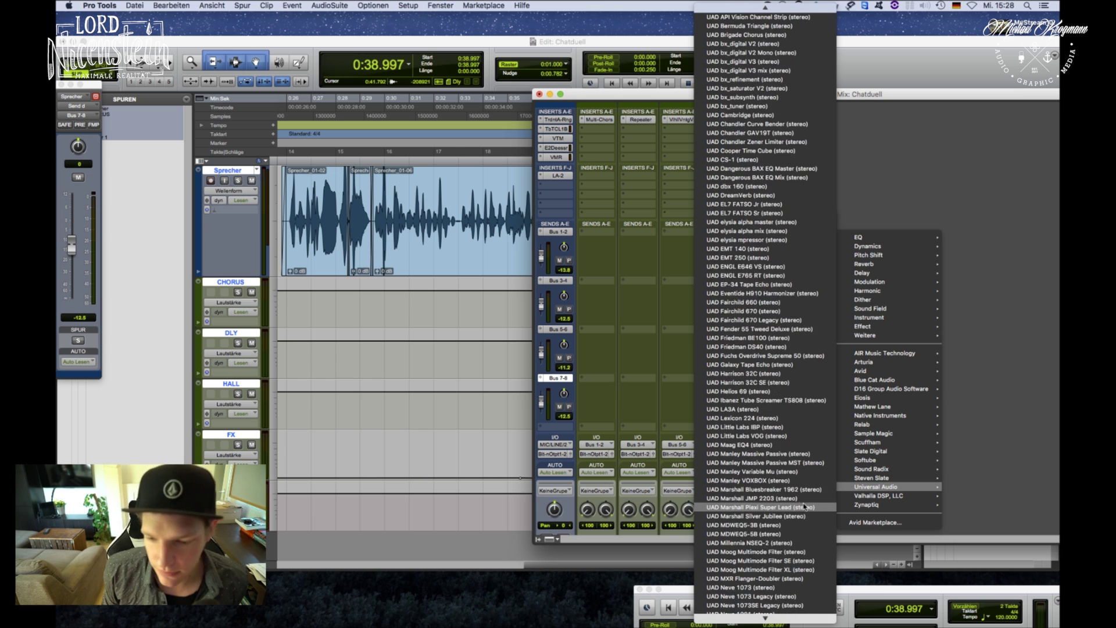
scroll(813, 518, down, 4)
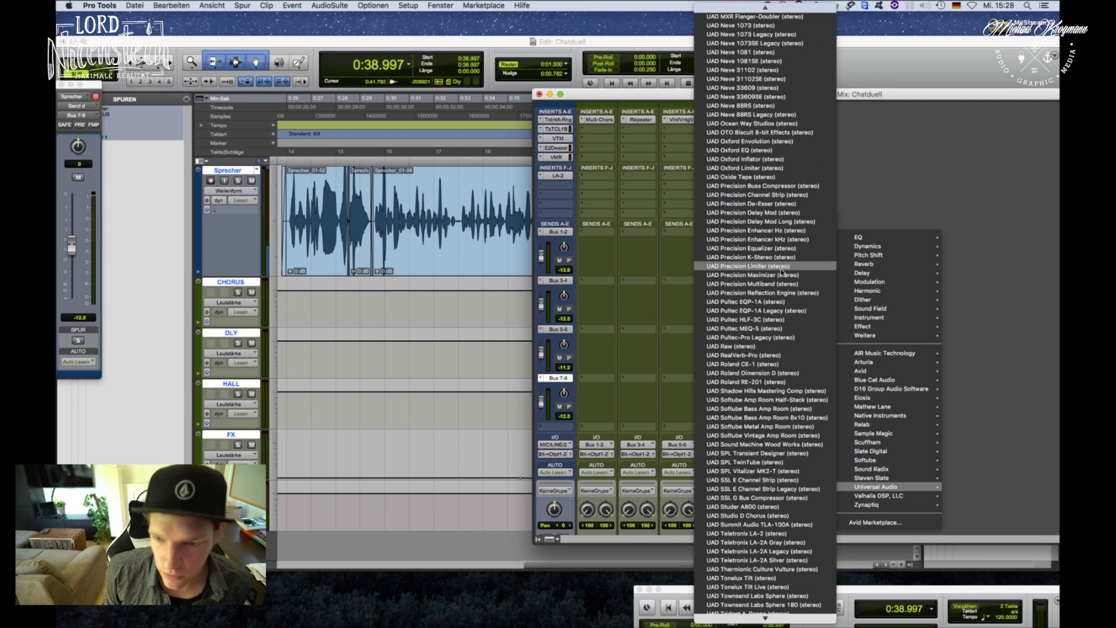
click(756, 266)
Raise the Precision Limiter's input to about 5.25 dB during playback and close the plug-in window.
key(space)
drag(670, 200, 659, 177)
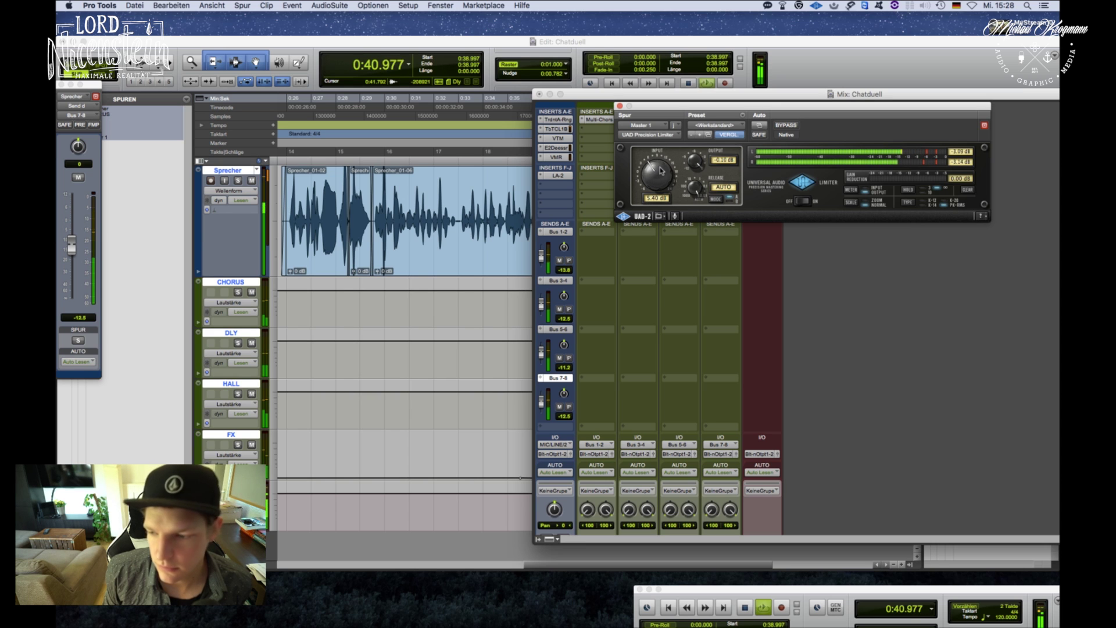
scroll(660, 171, down, 3)
scroll(660, 170, up, 5)
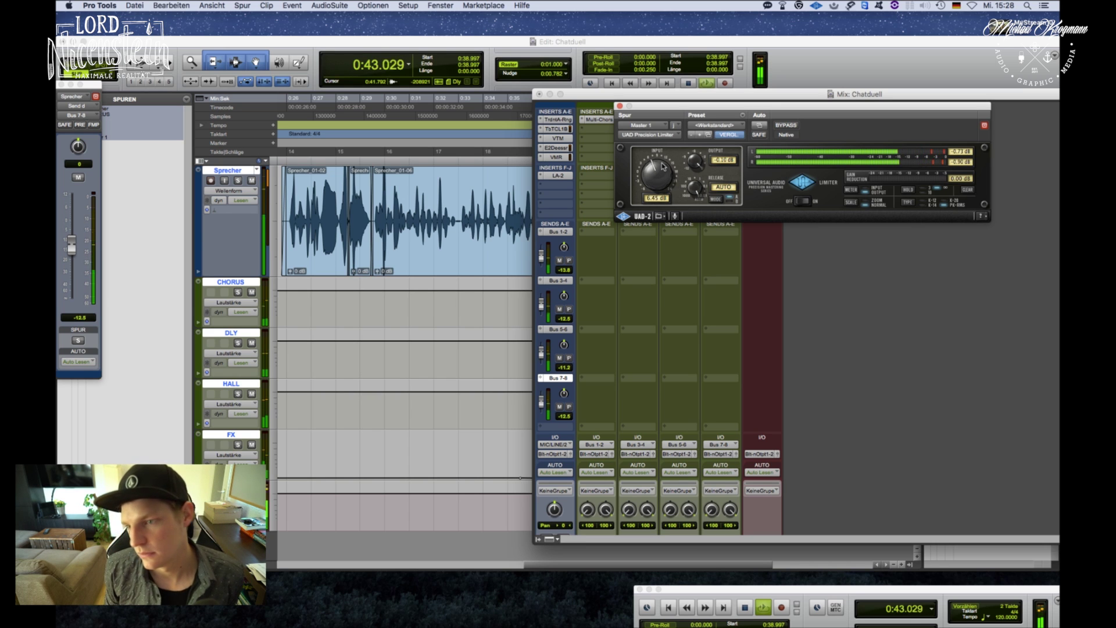
scroll(665, 163, up, 4)
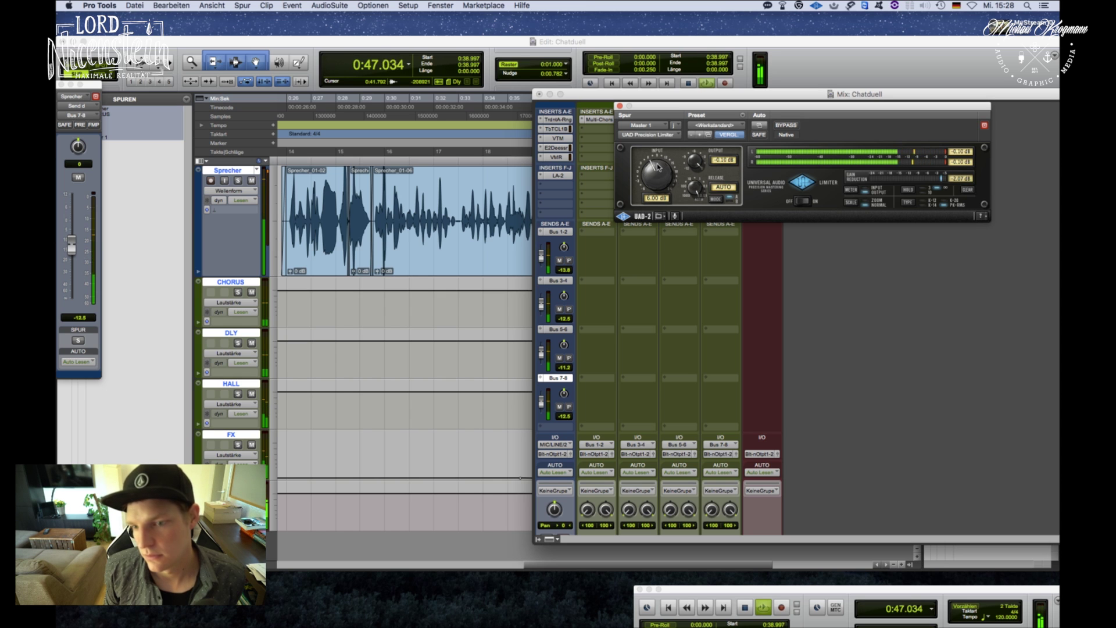
key(space)
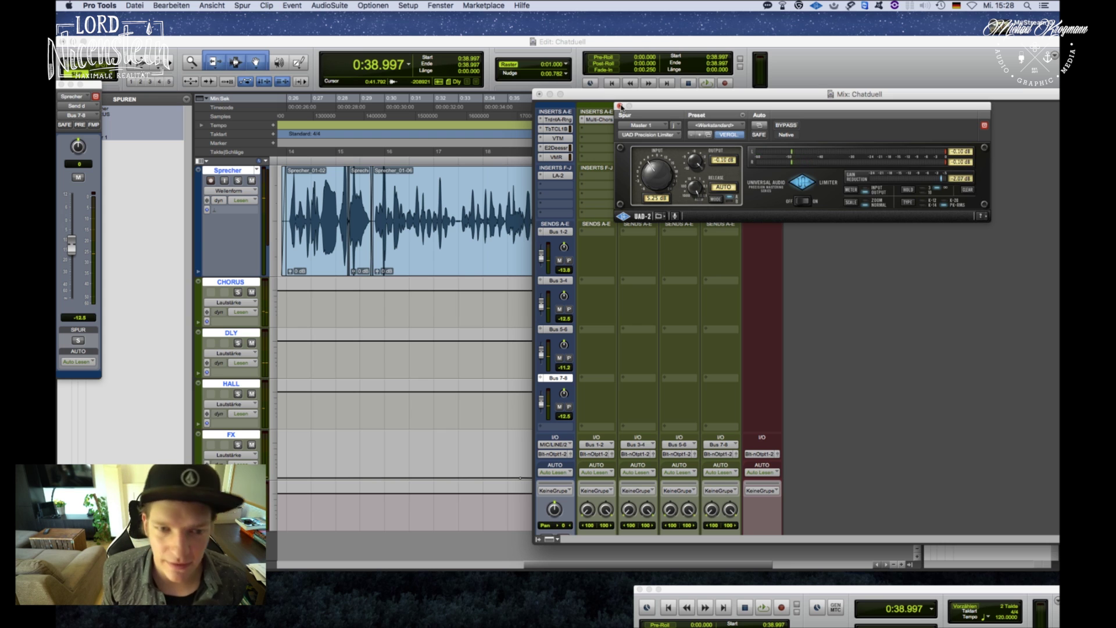
click(621, 107)
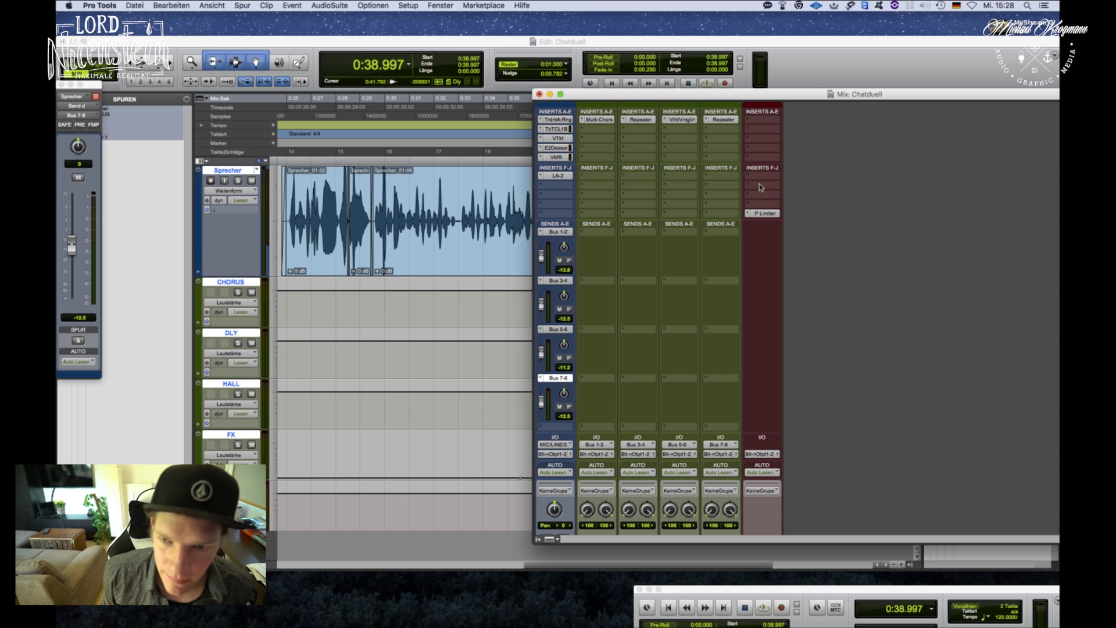
Insert the stereo DrMS v4 plug-in on Master 1 in the slot directly above the limiter.
click(762, 213)
mouse_move(891, 381)
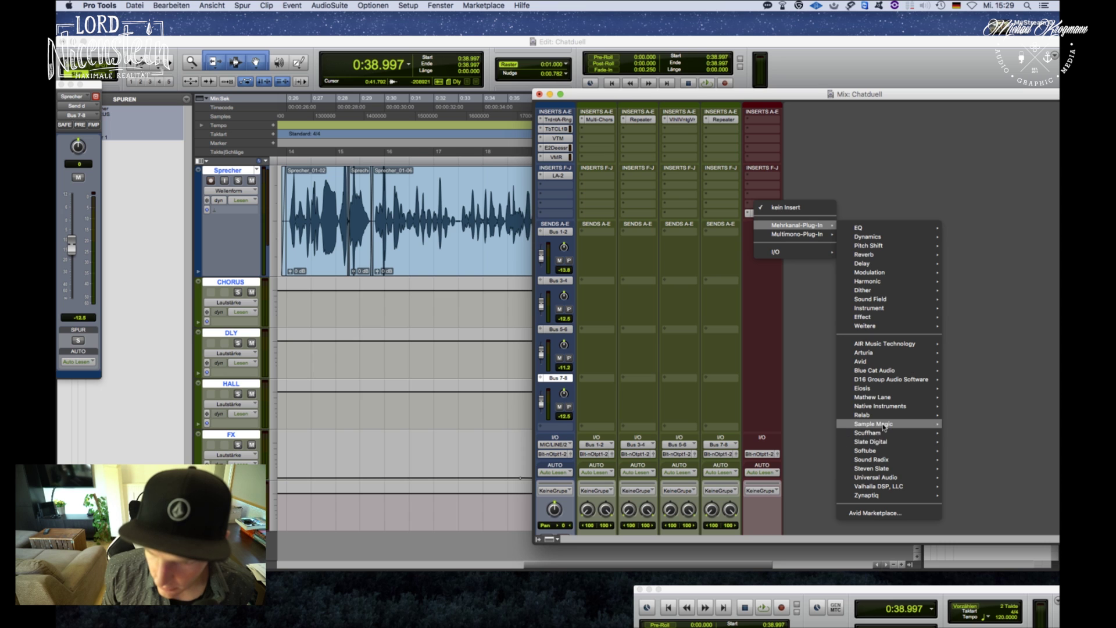
mouse_move(881, 445)
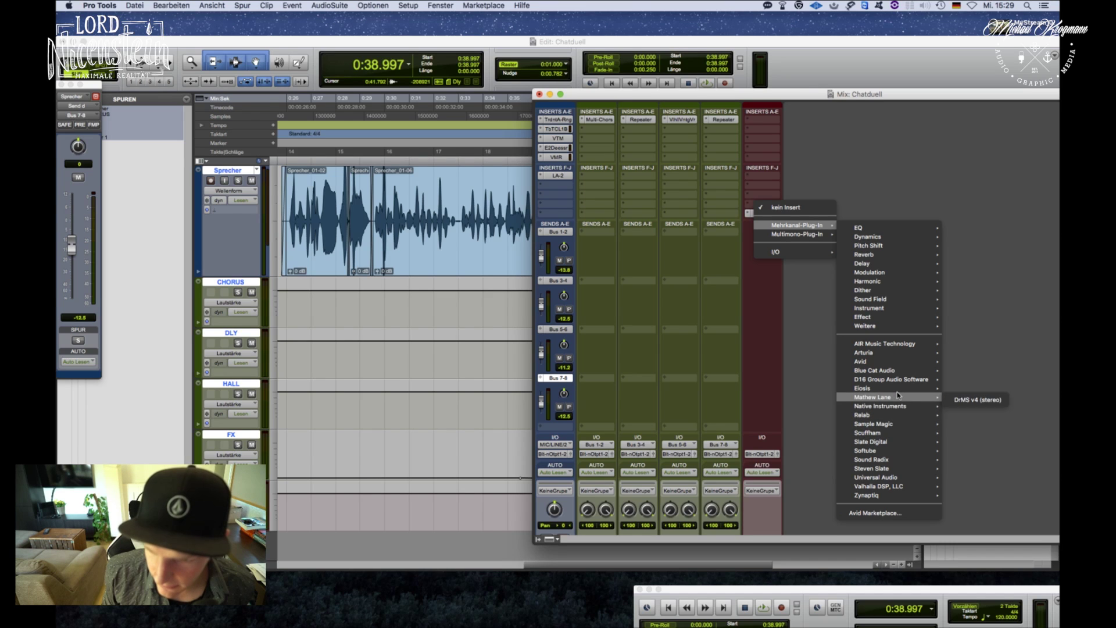
click(975, 399)
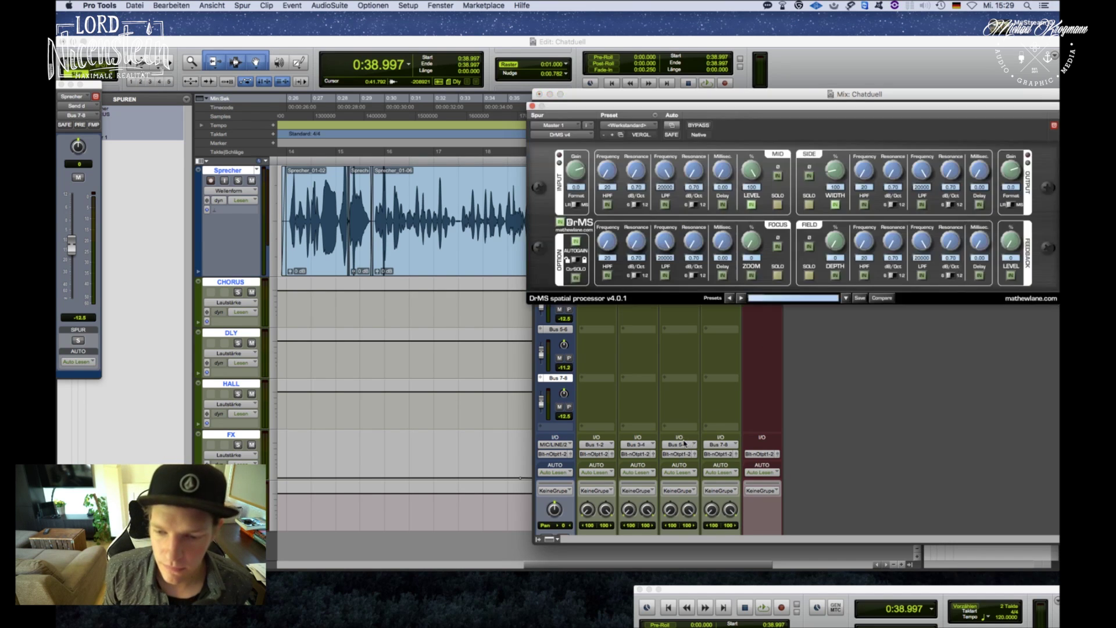
Load the DrMS preset 011 Gentle Mix Widen, listen to it from 0:38.997 and close the plug-in window.
click(807, 302)
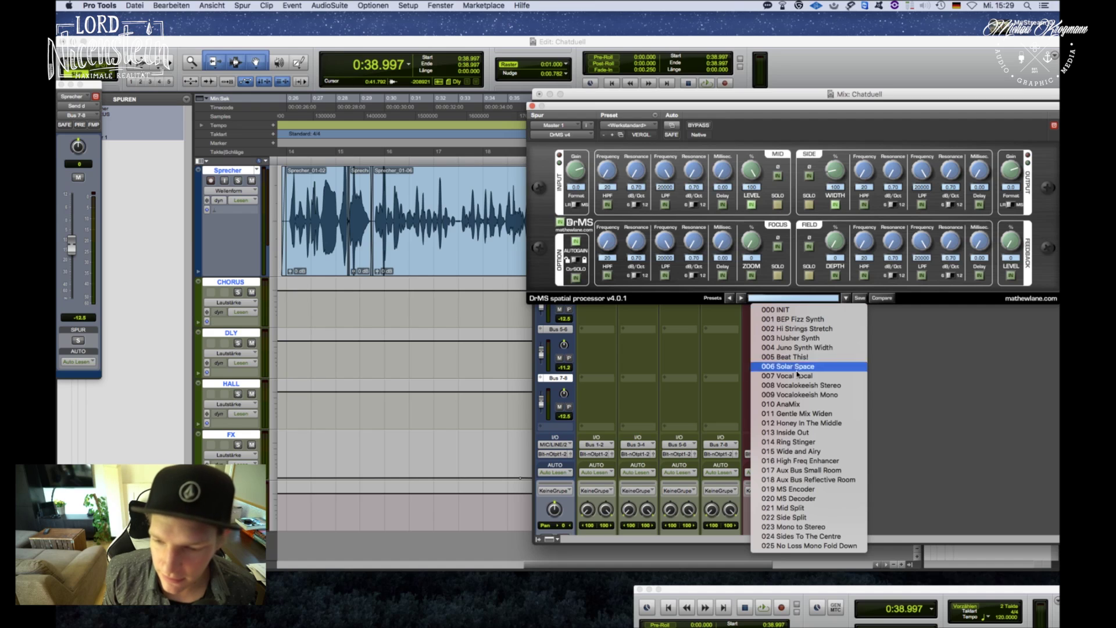
click(838, 414)
key(space)
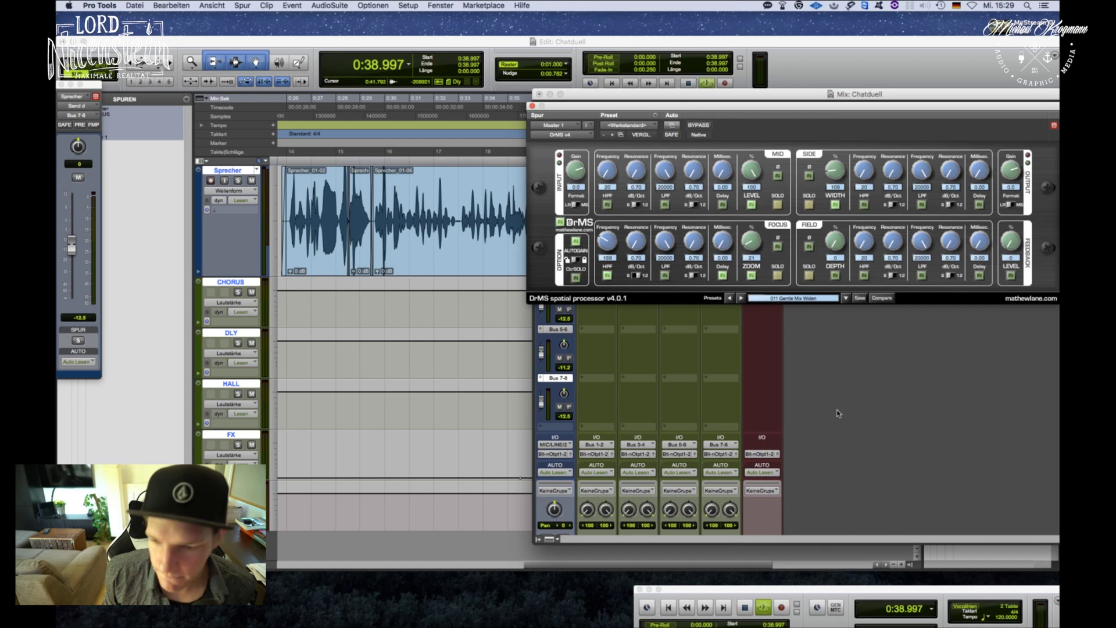
drag(535, 107, 807, 266)
click(806, 267)
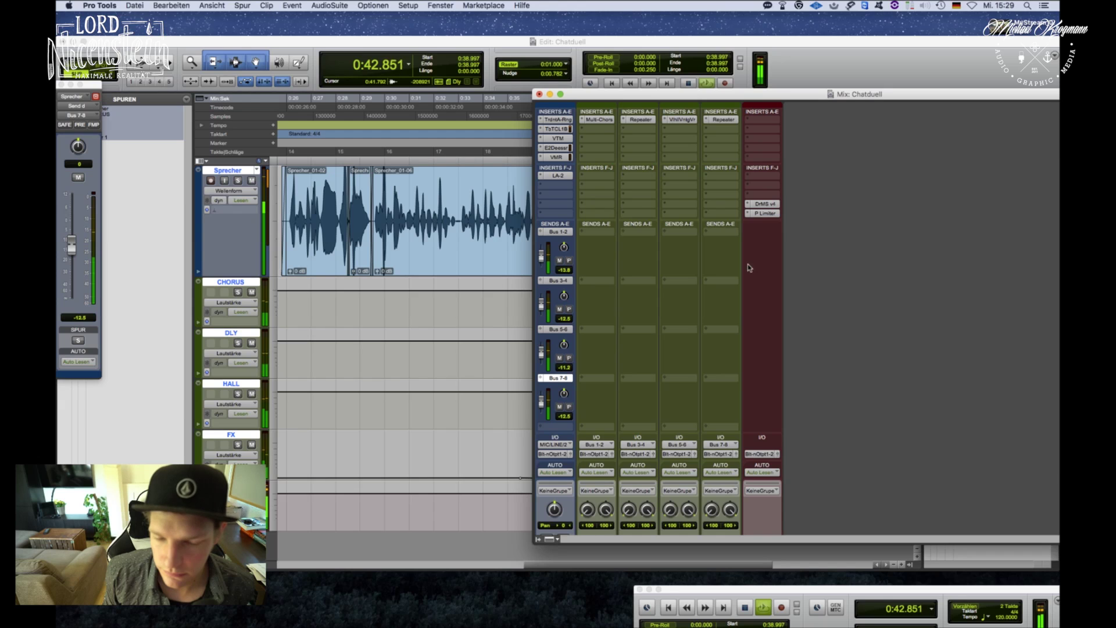
key(space)
click(762, 120)
mouse_move(784, 139)
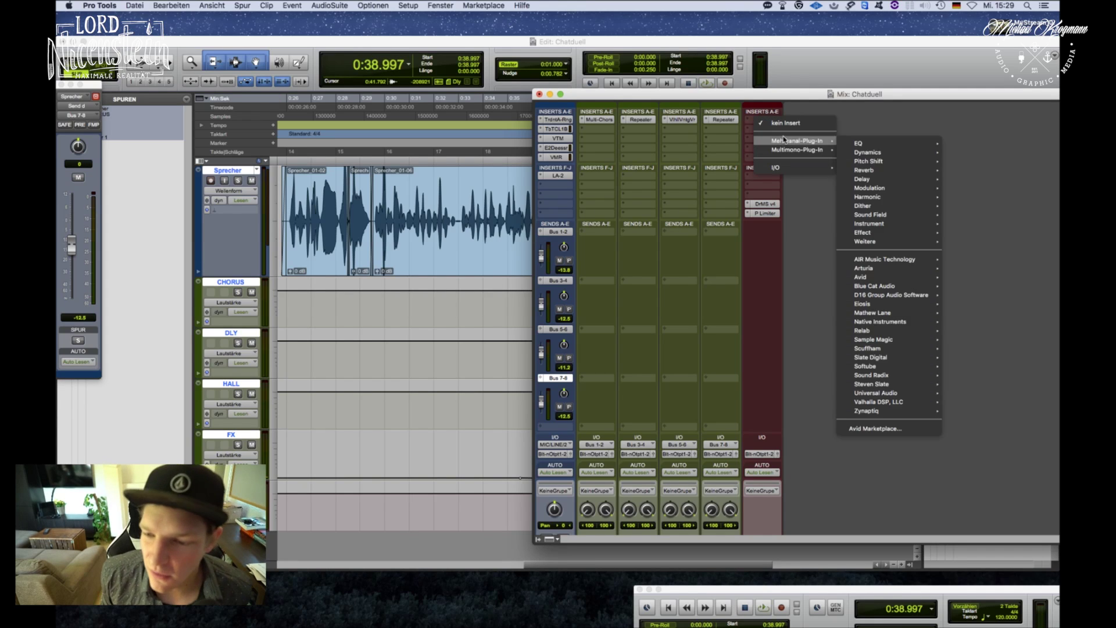
click(599, 383)
Draw an FX volume fade-out from about 0:49.6 to silence at about 0:53.2 with the Pencil tool, undoing the stray change on the master track.
click(573, 92)
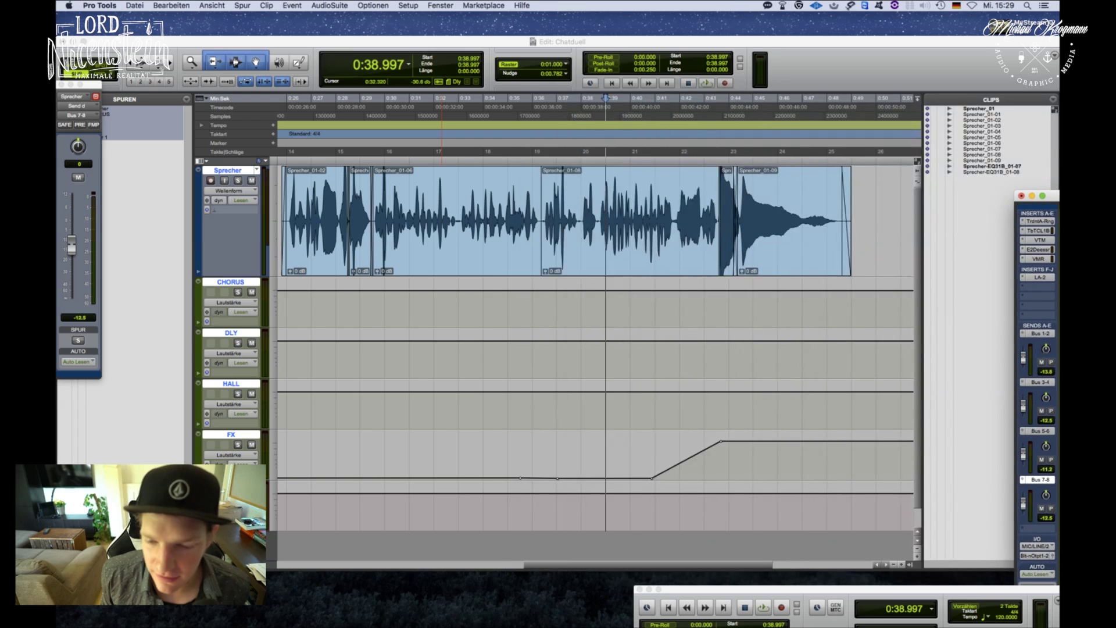
scroll(352, 135, right, 5)
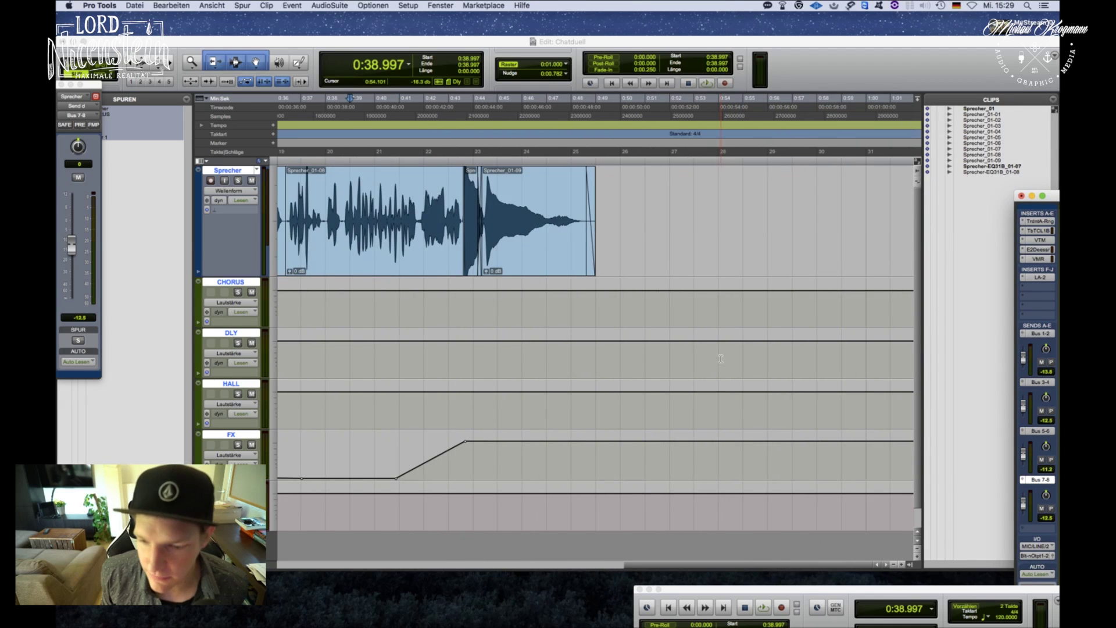
click(299, 62)
mouse_move(611, 442)
mouse_down()
mouse_move(698, 479)
mouse_move(848, 514)
mouse_up()
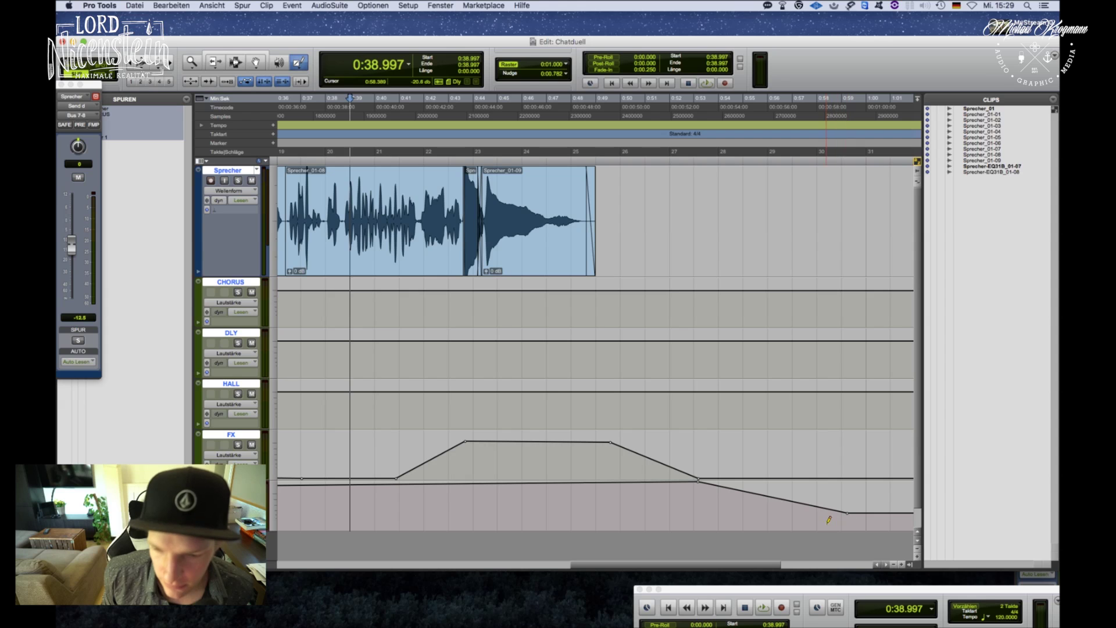
key(super+z)
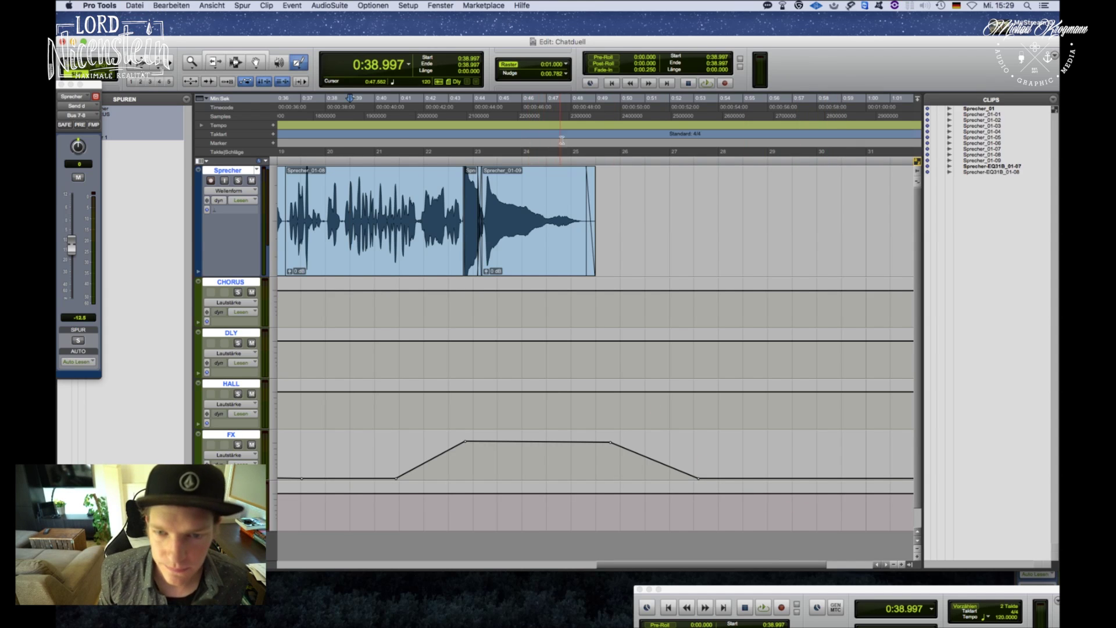
Play from about 0:41 to check how the FX delay runs into the fade-out.
click(398, 162)
key(space)
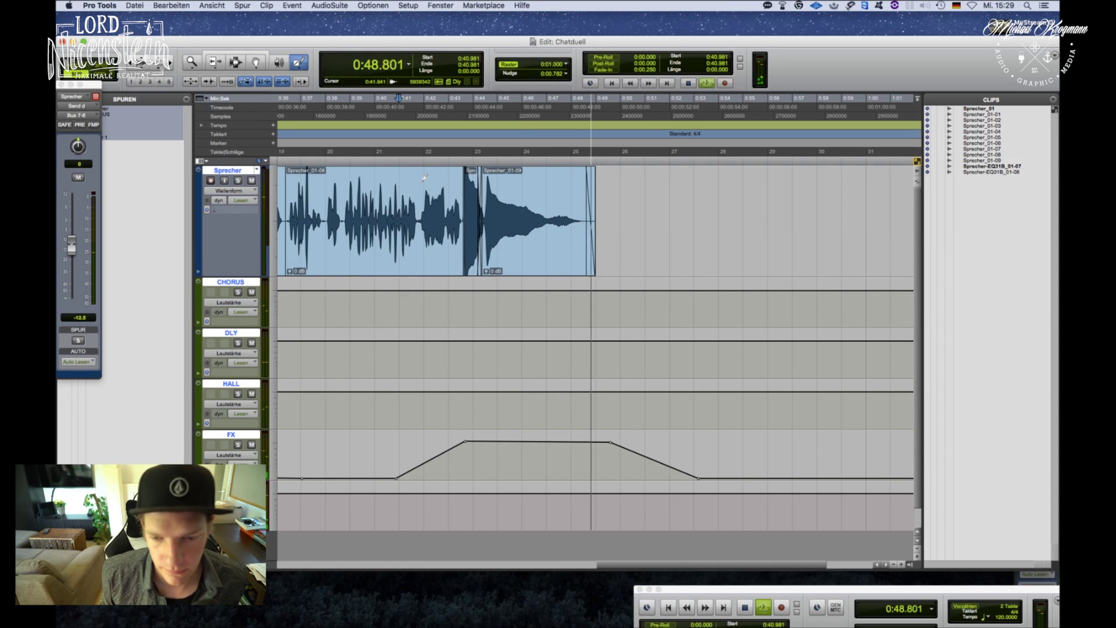
key(space)
Redraw the FX fade-out from about 0:48 to silence at about 0:51 and audition it from 0:47.573 and 0:46.400.
drag(572, 444, 648, 493)
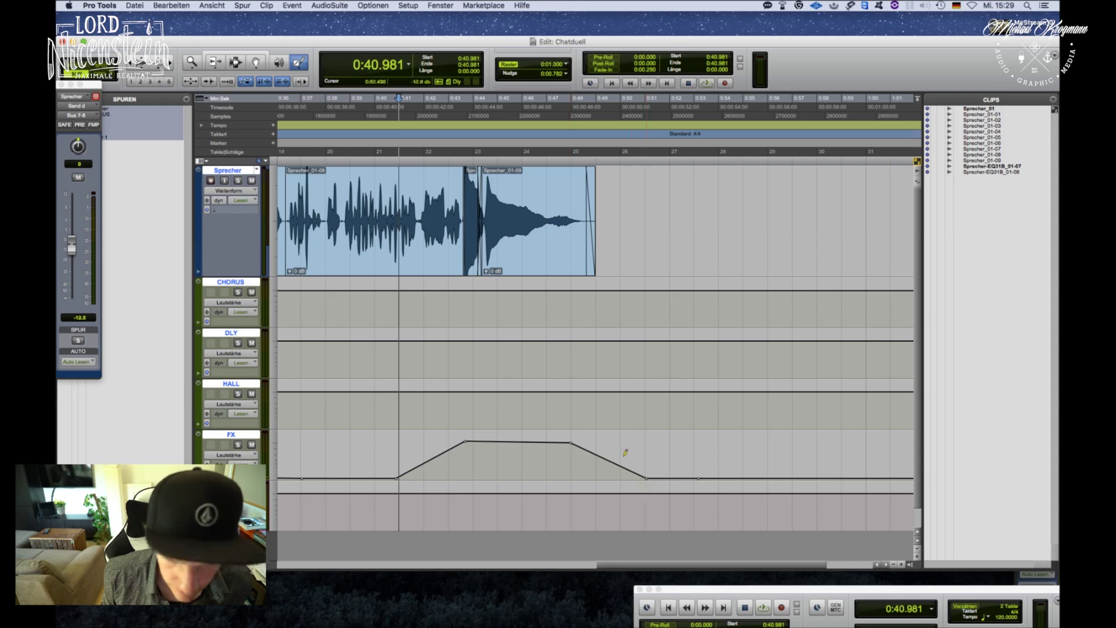
key(space)
click(560, 165)
key(space)
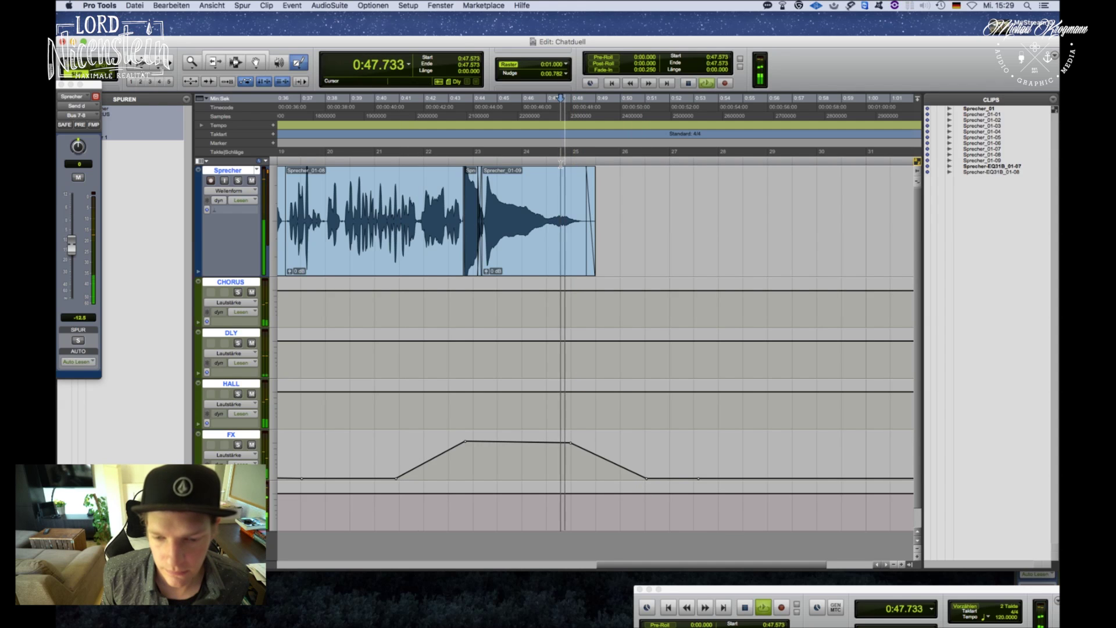
key(space)
click(532, 165)
key(space)
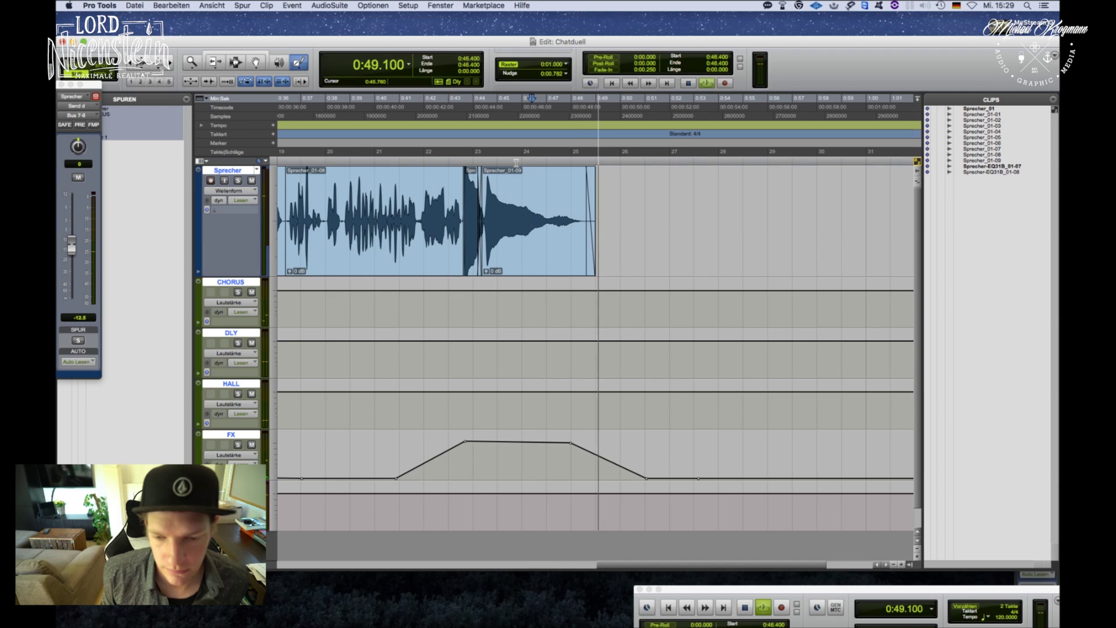
key(space)
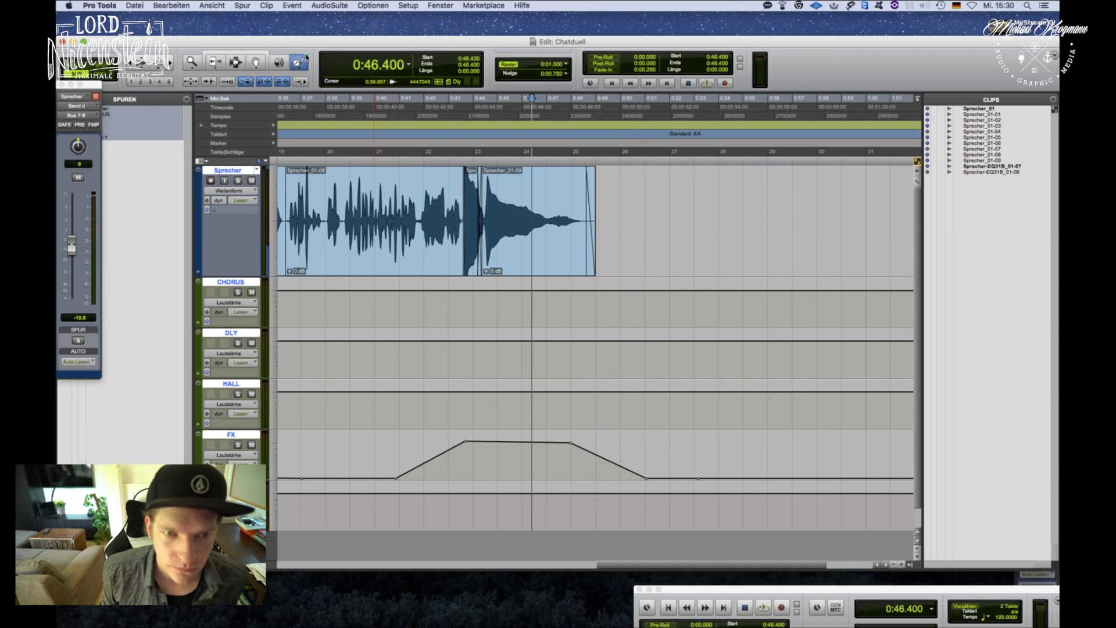
Select all Sprecher clips from 0:25.802 with the Smart Tool and extend the selection's end to 0:52.288 to include the delay tail.
click(235, 53)
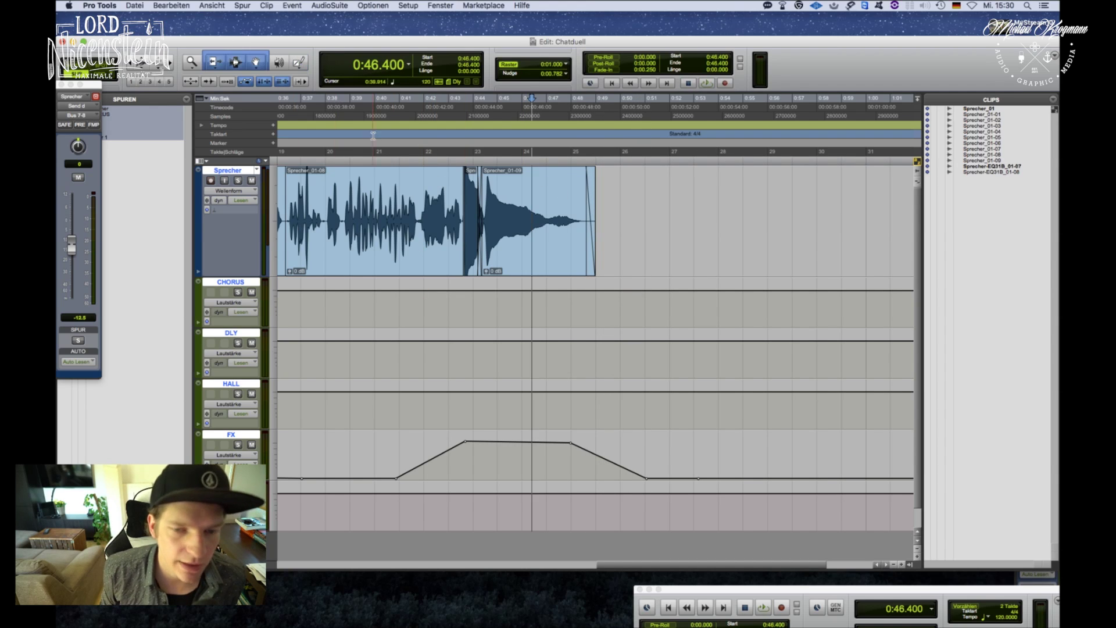
click(551, 272)
scroll(427, 270, left, 10)
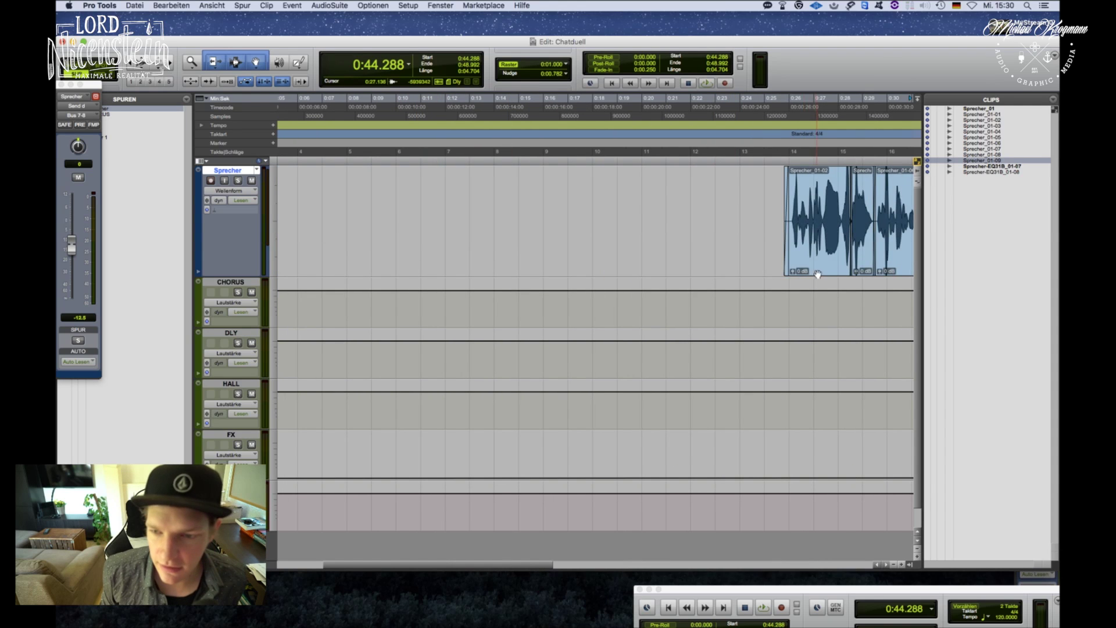
shift+click(806, 272)
scroll(800, 221, right, 7)
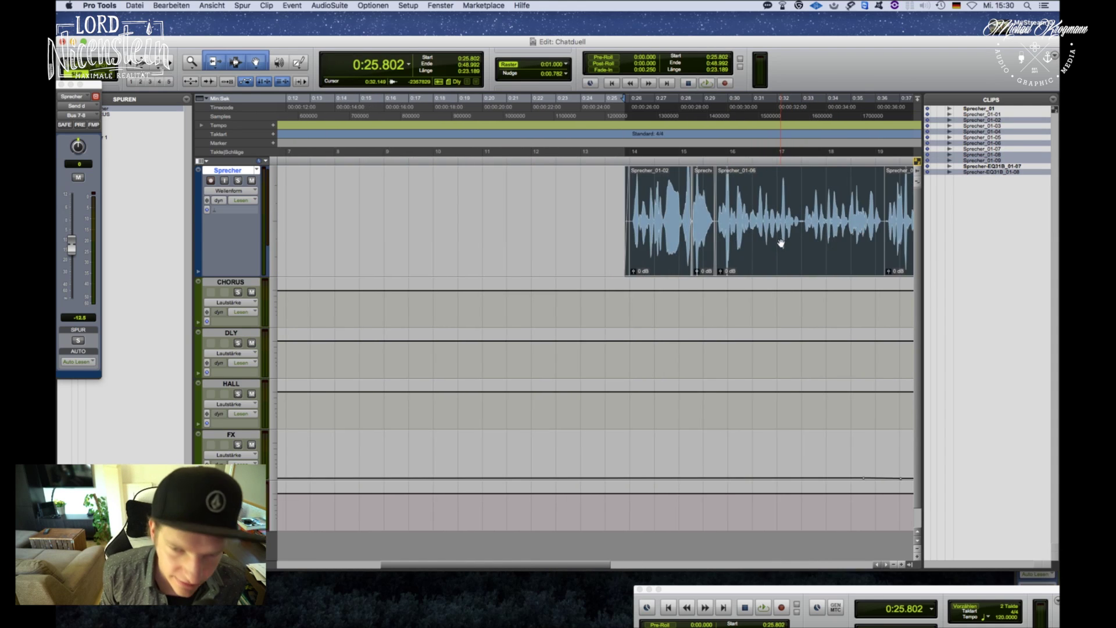
scroll(732, 247, right, 2)
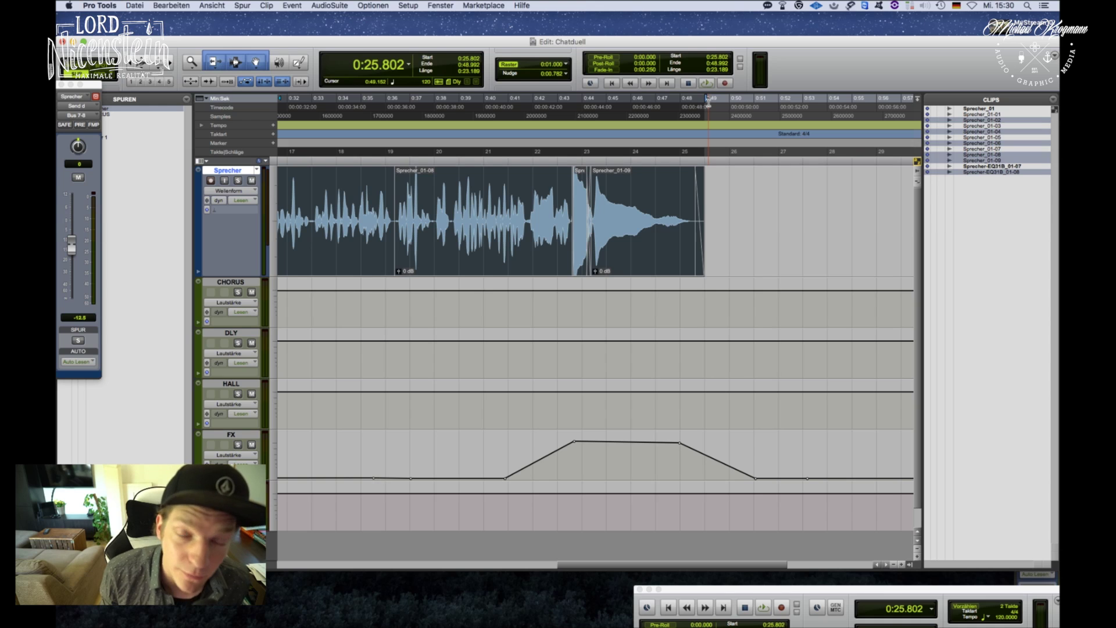
drag(707, 101, 785, 115)
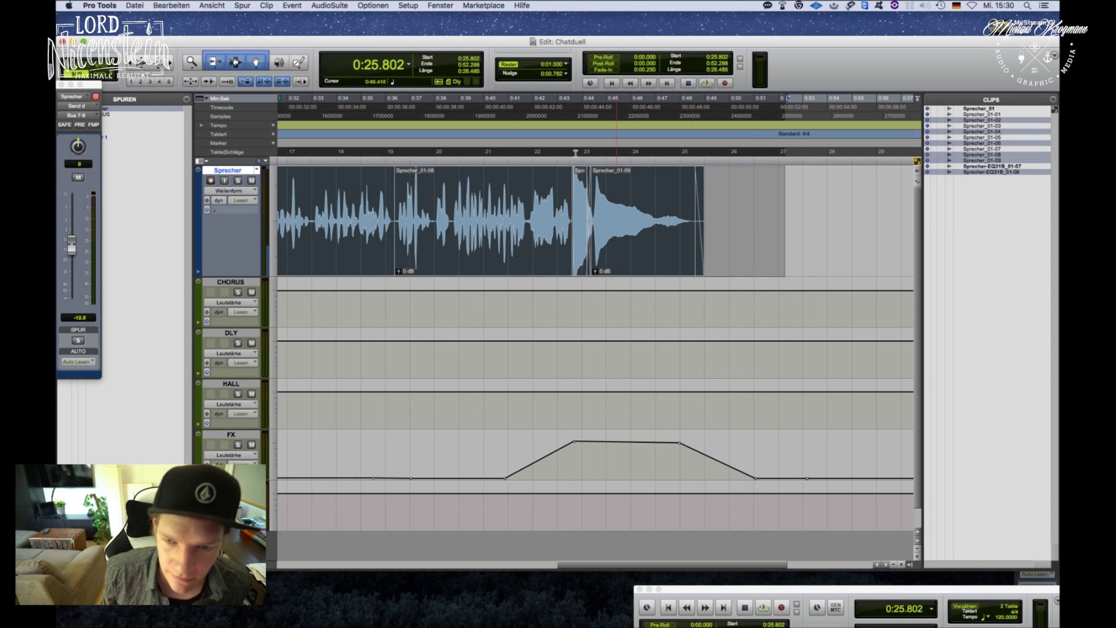
Set up a bounce to disk of MON L/R (Stereo) with the format Interleaved and a bit depth of 16 Bit.
click(135, 5)
mouse_move(174, 159)
mouse_move(184, 138)
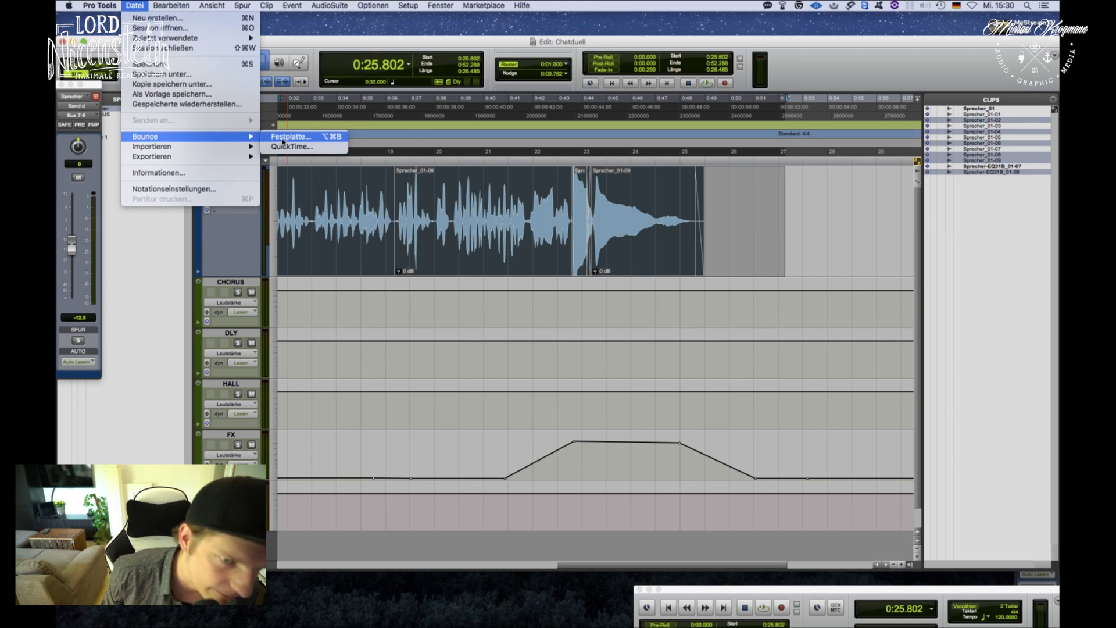
click(290, 137)
drag(586, 152, 835, 167)
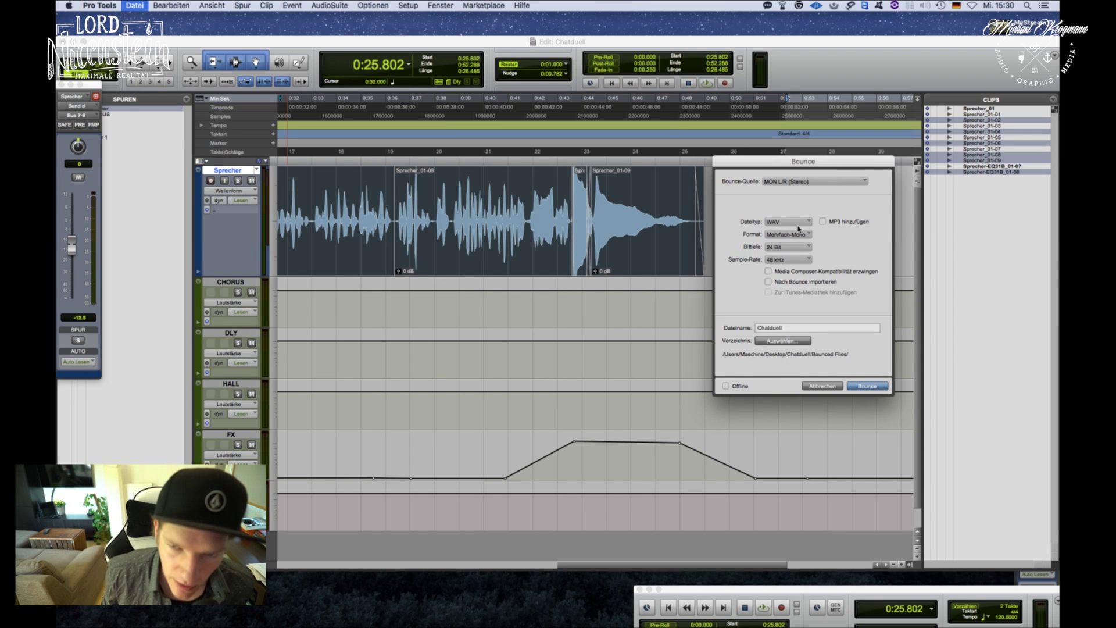
click(795, 236)
click(795, 244)
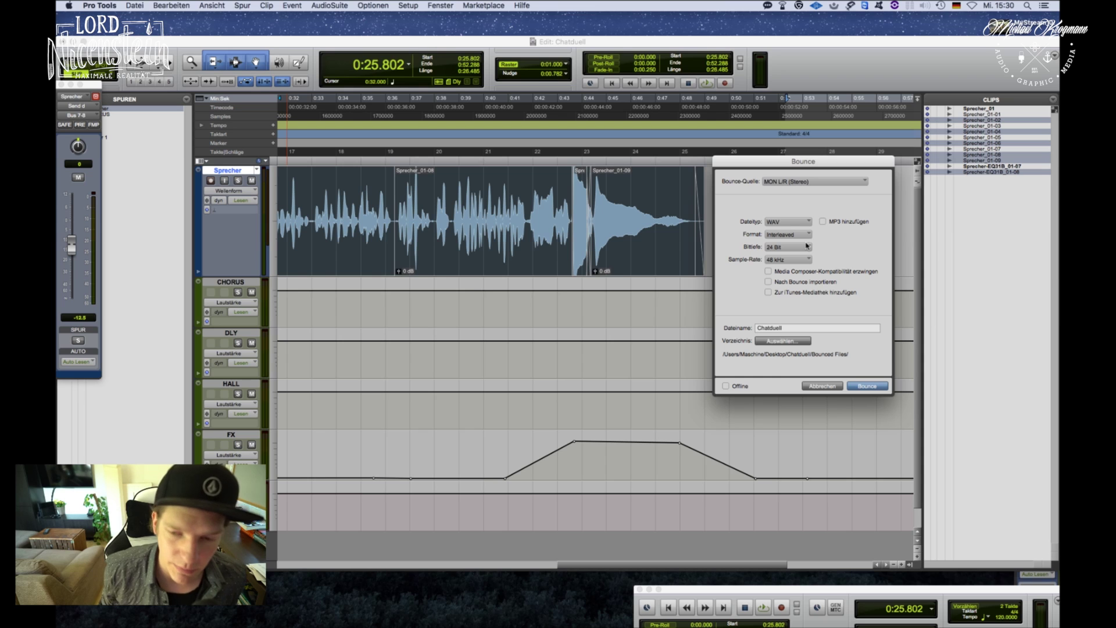
click(792, 248)
click(791, 239)
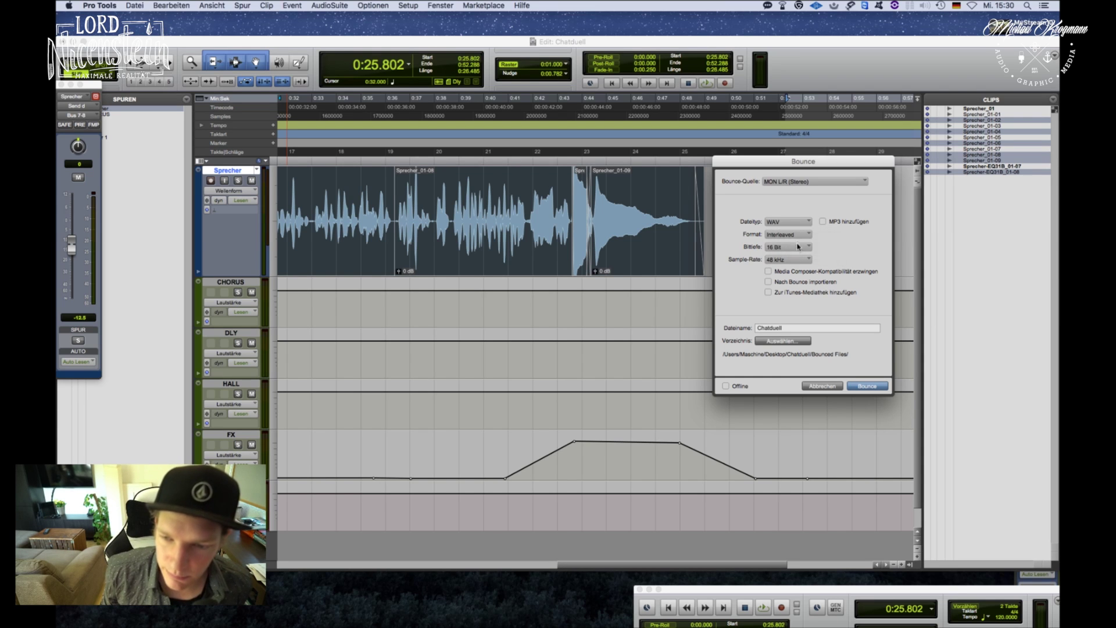
Choose the Schreibtisch (desktop) folder as the bounce's destination directory.
click(802, 343)
click(385, 235)
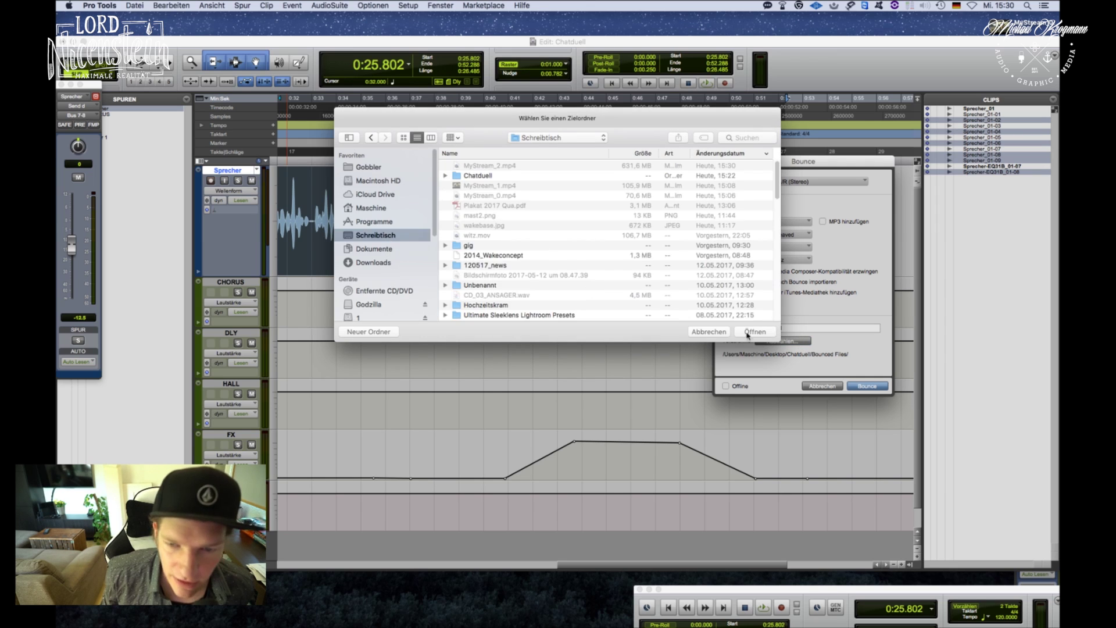
click(755, 332)
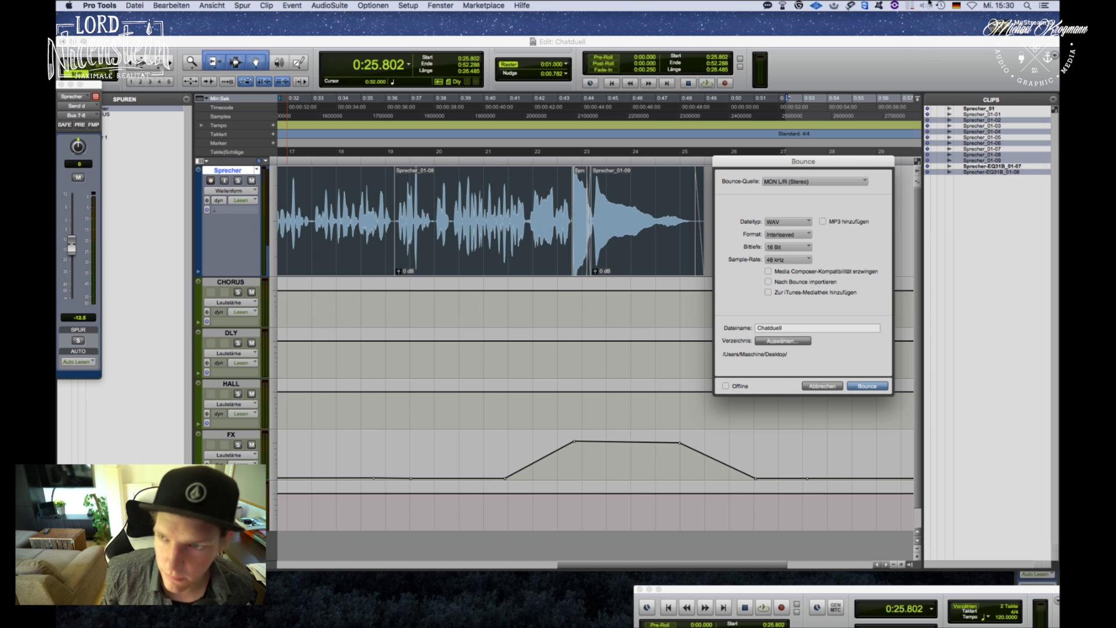
Check today's date, name the bounce file Chatduell_17_05_17 and start the real-time bounce.
click(1001, 5)
click(1001, 5)
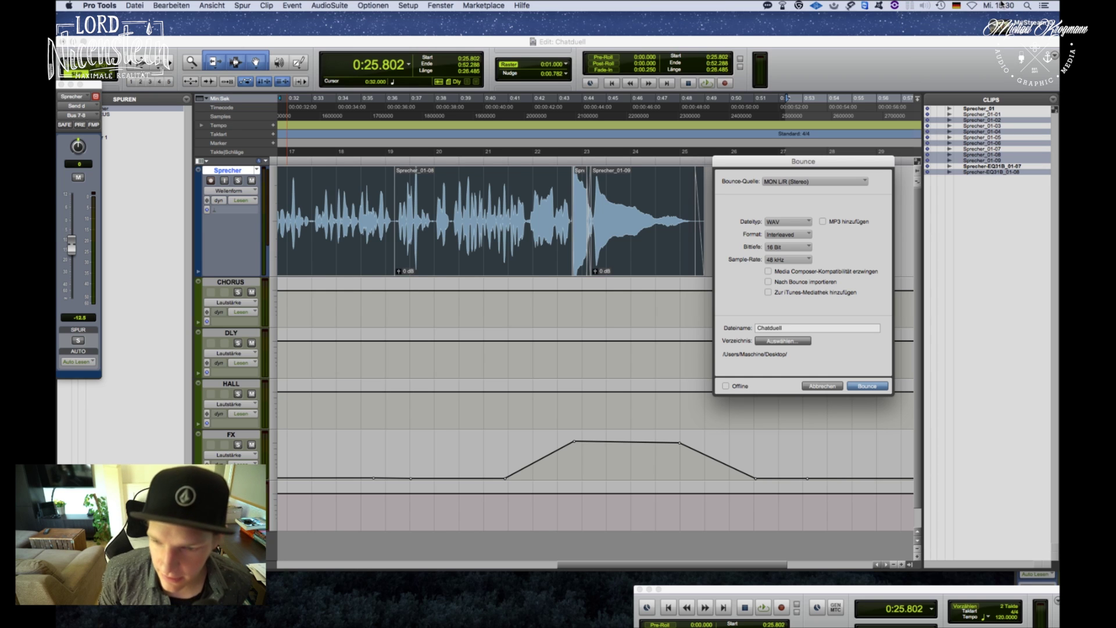
text(1)
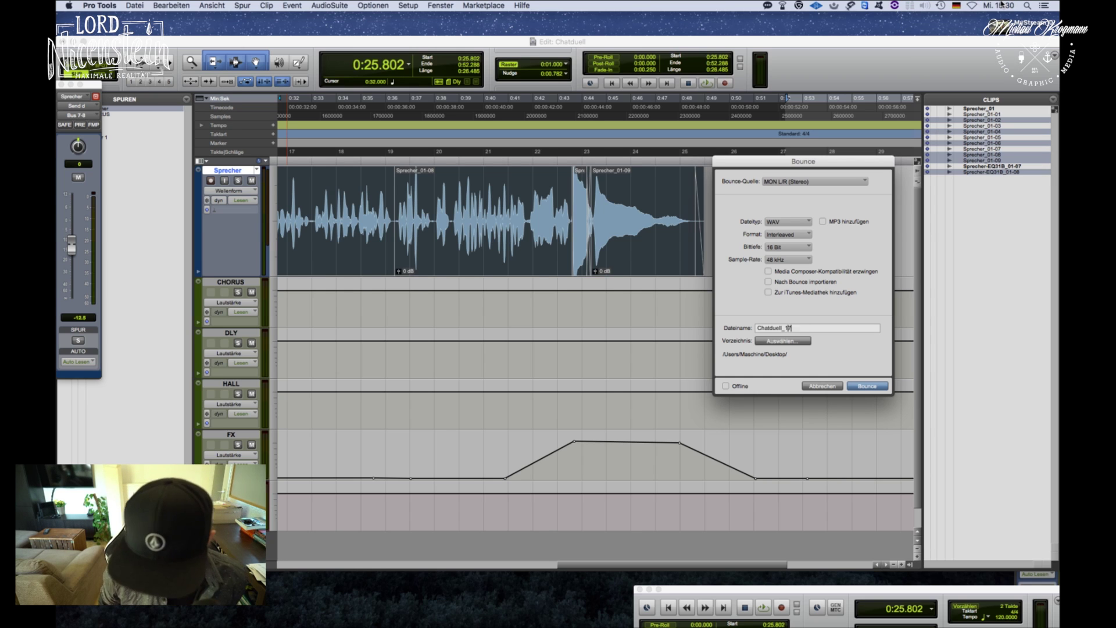
text(7_05_17)
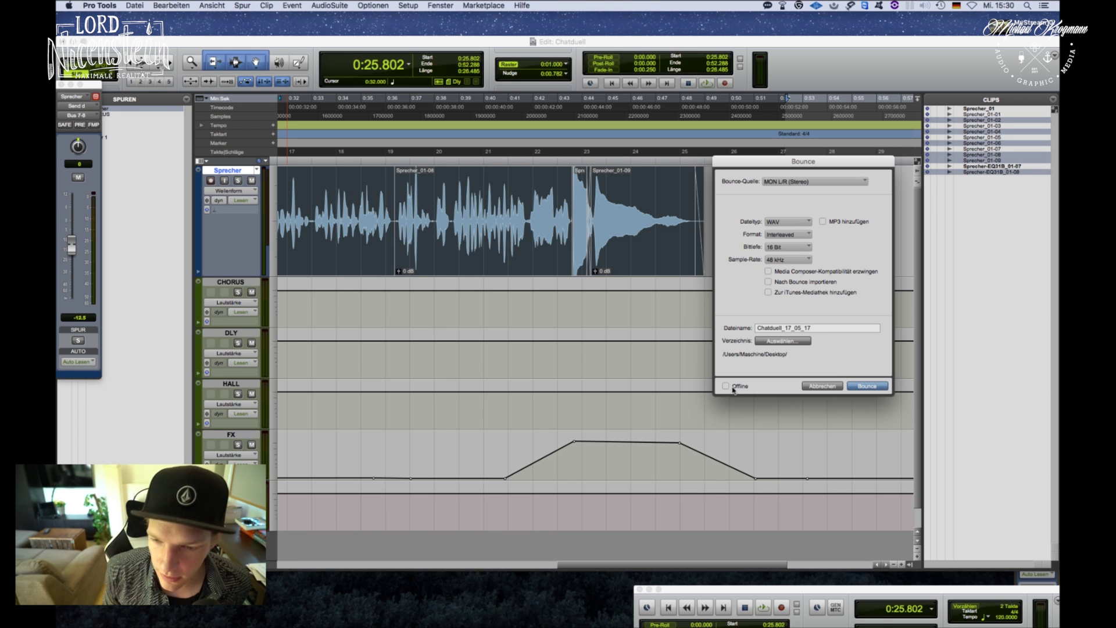
click(880, 388)
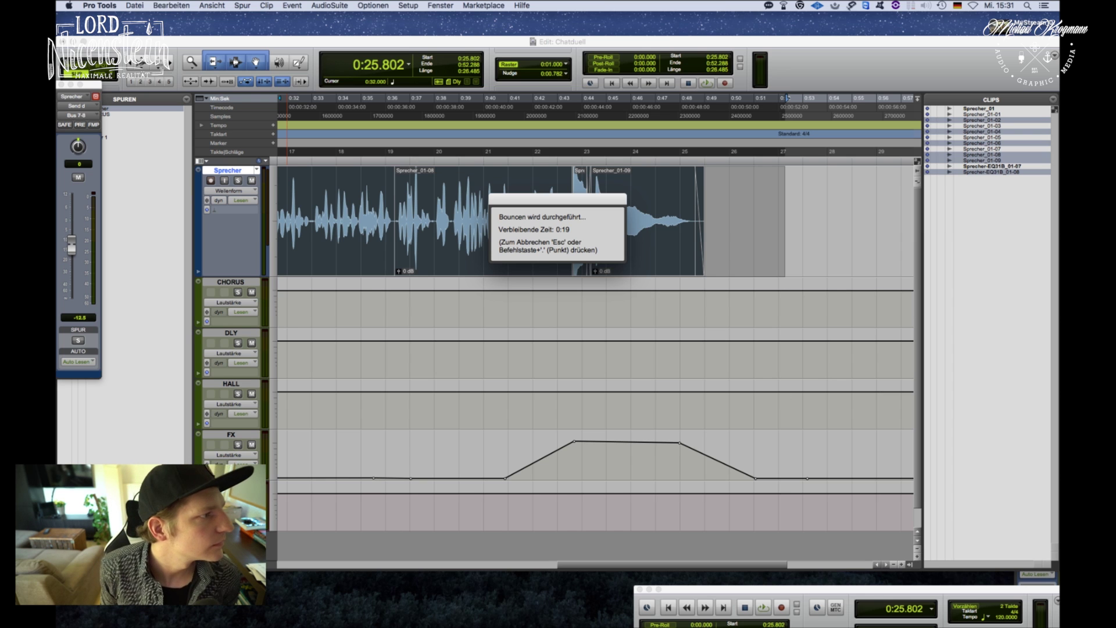
key(super+Tab)
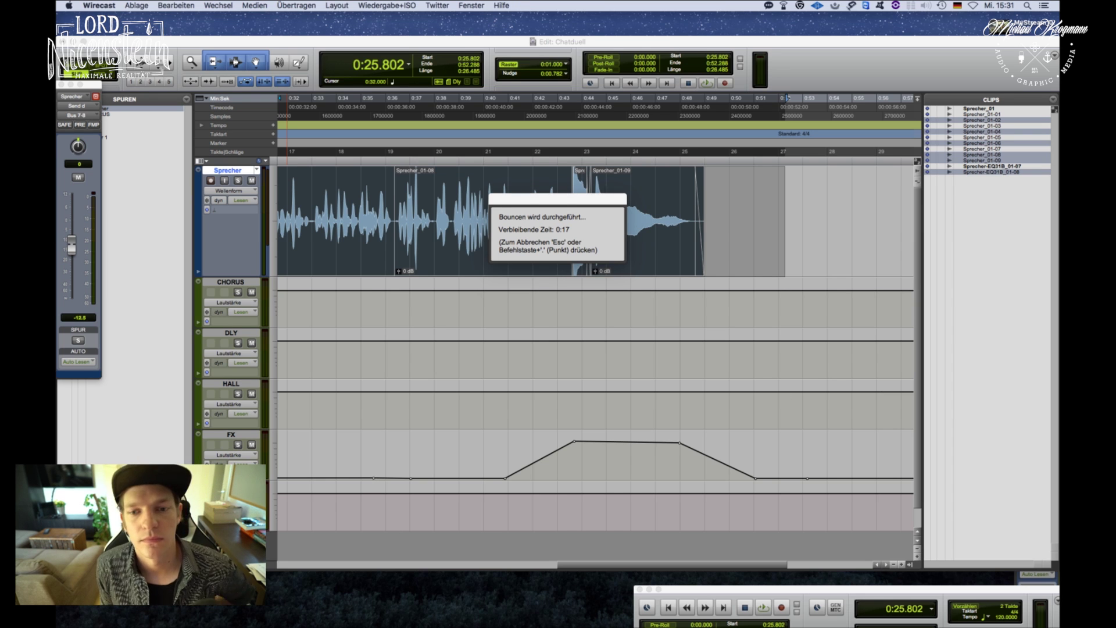